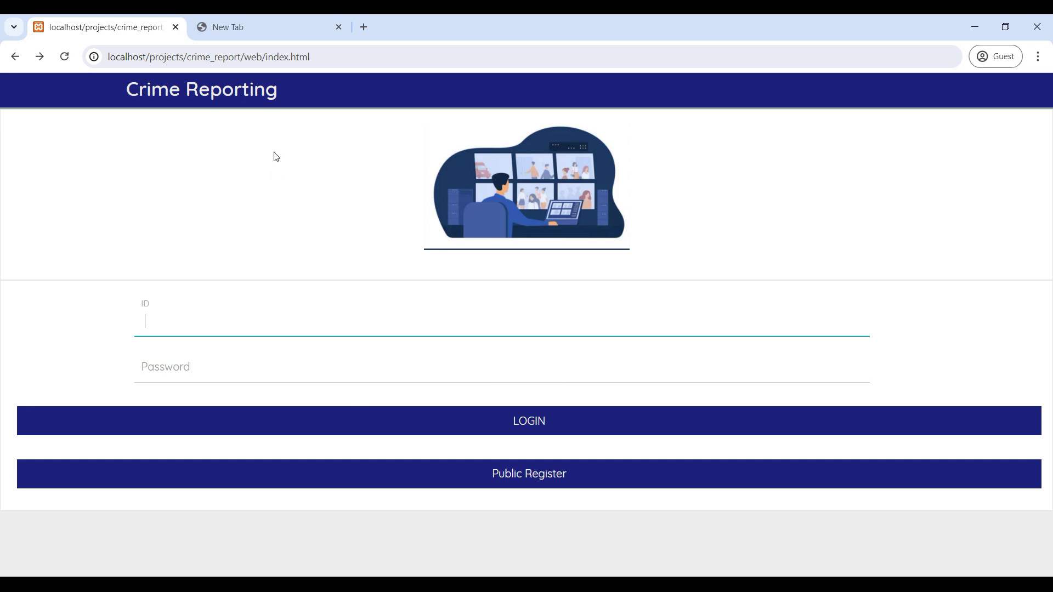
Start Apache and MySQL in XAMPP and open phpMyAdmin in the new Chrome tab.
click(279, 27)
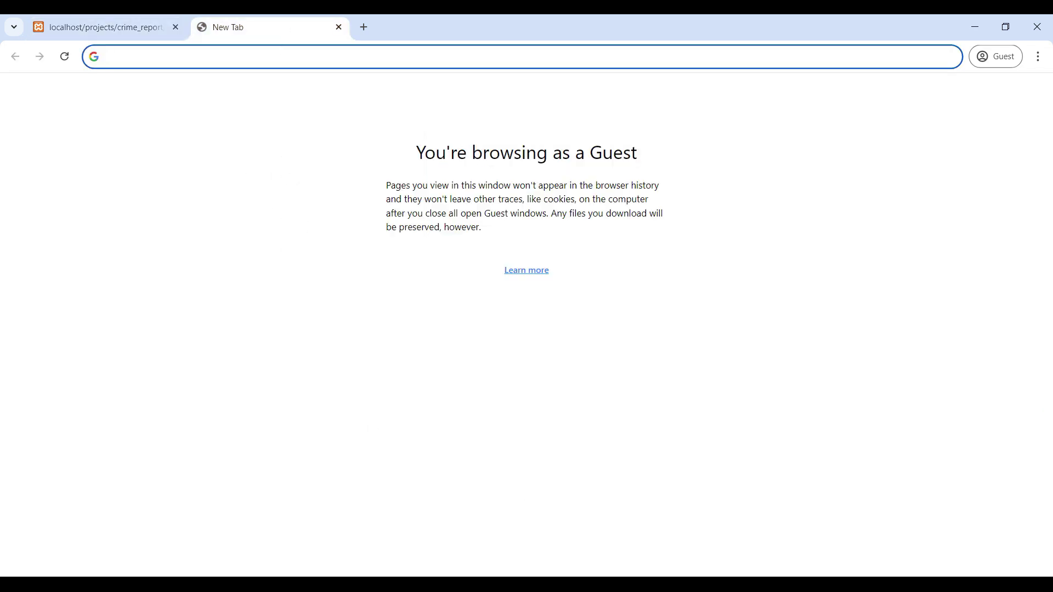
key(alt+Tab)
click(230, 86)
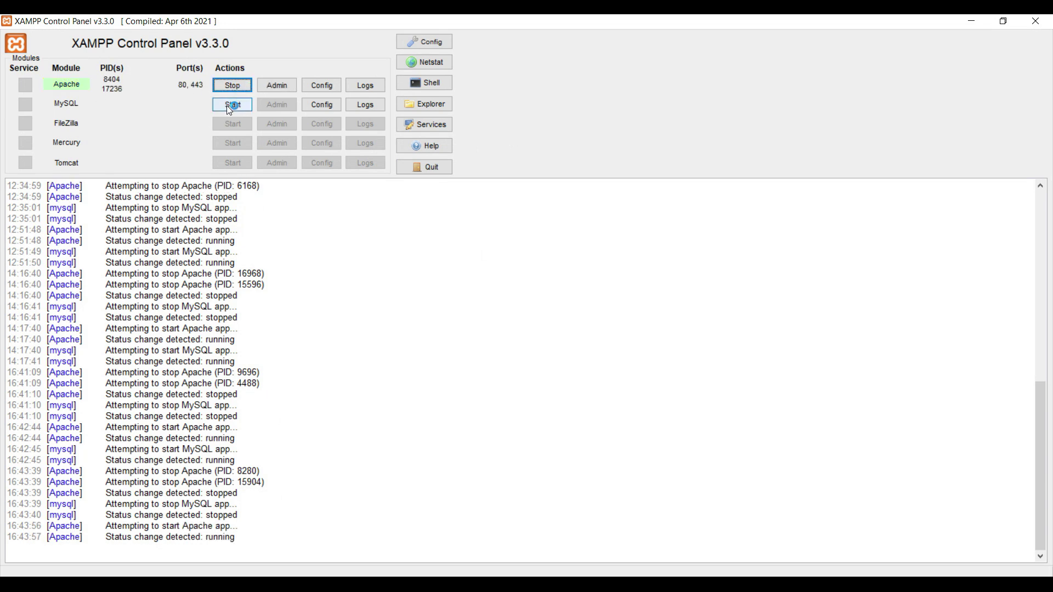
click(229, 105)
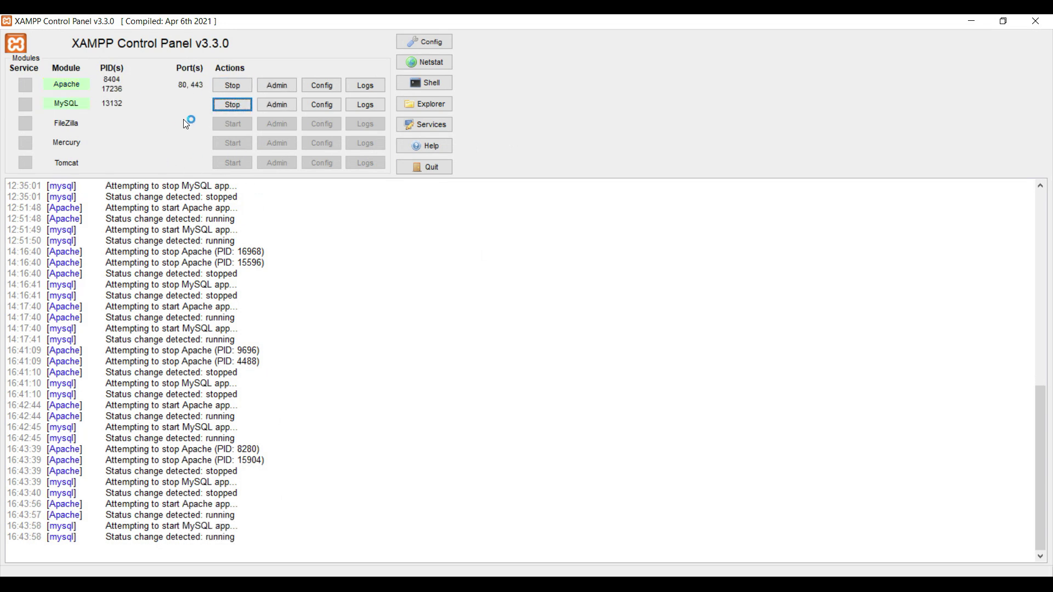
click(284, 105)
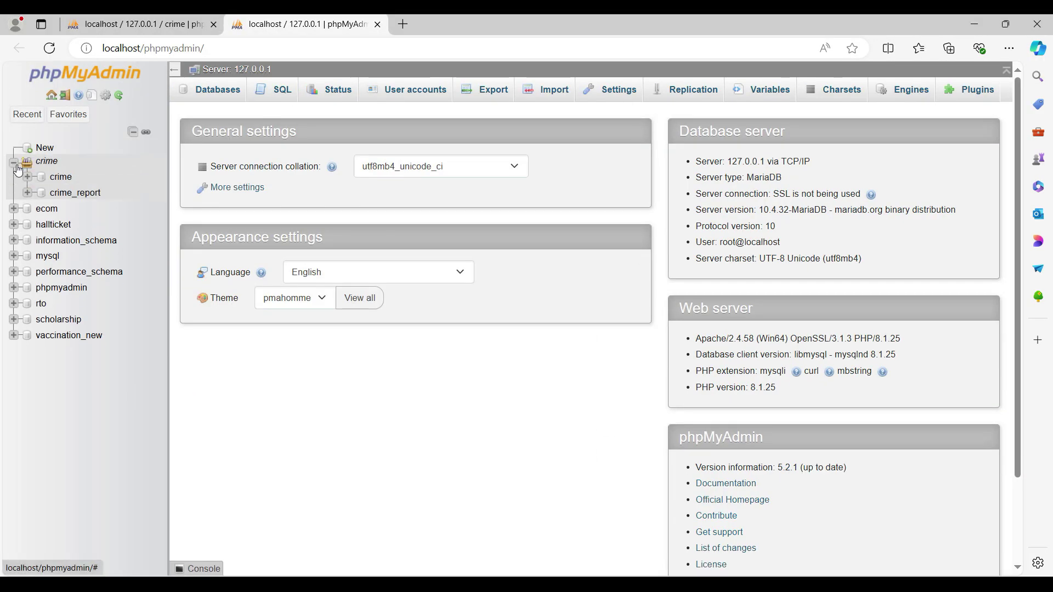
Browse crime_report's department and site_results tables, then switch over to VS Code.
click(63, 194)
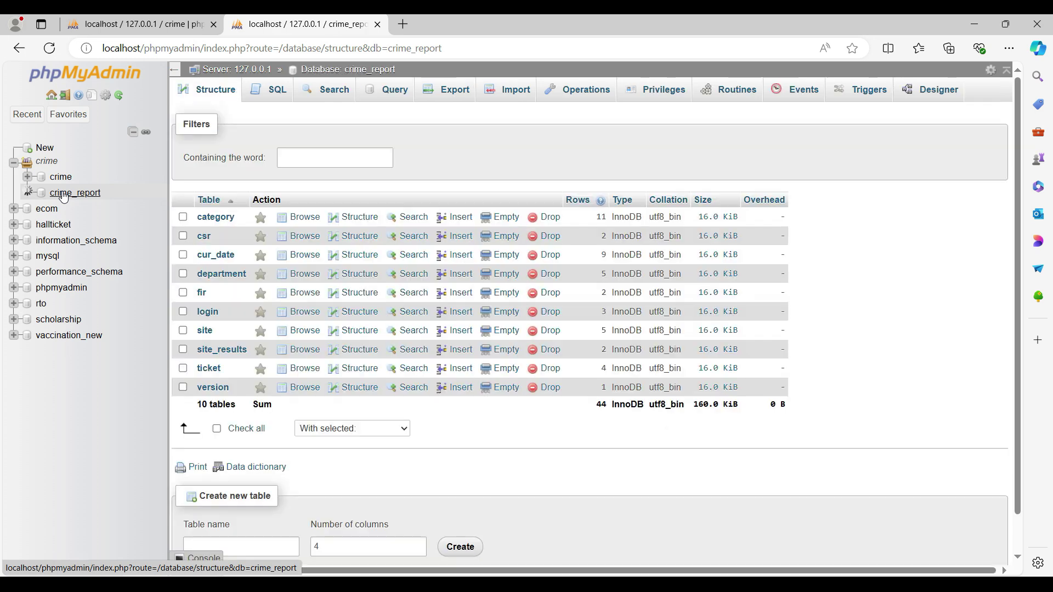
click(88, 273)
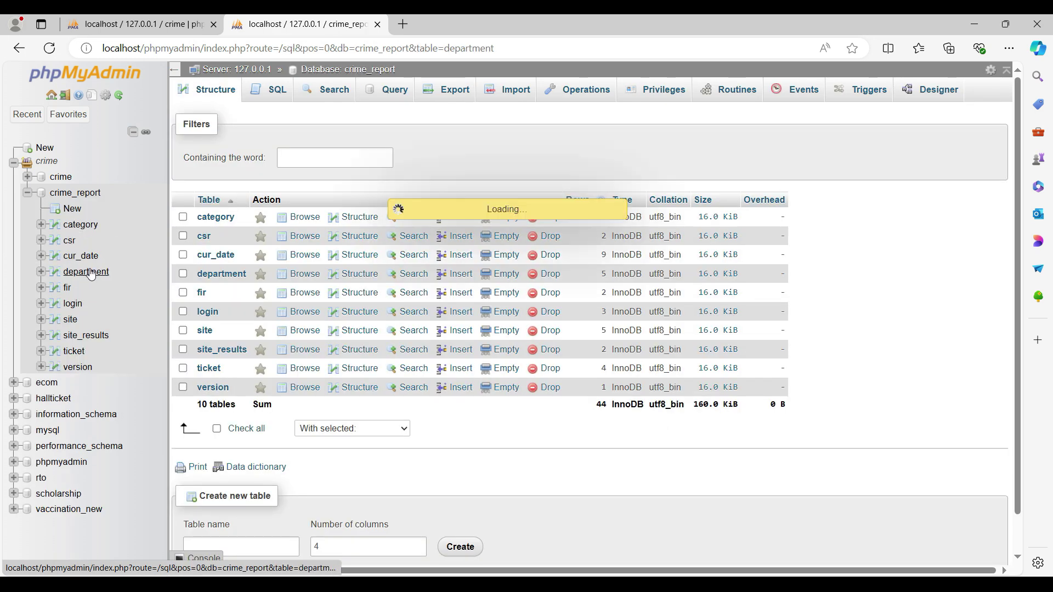
click(86, 336)
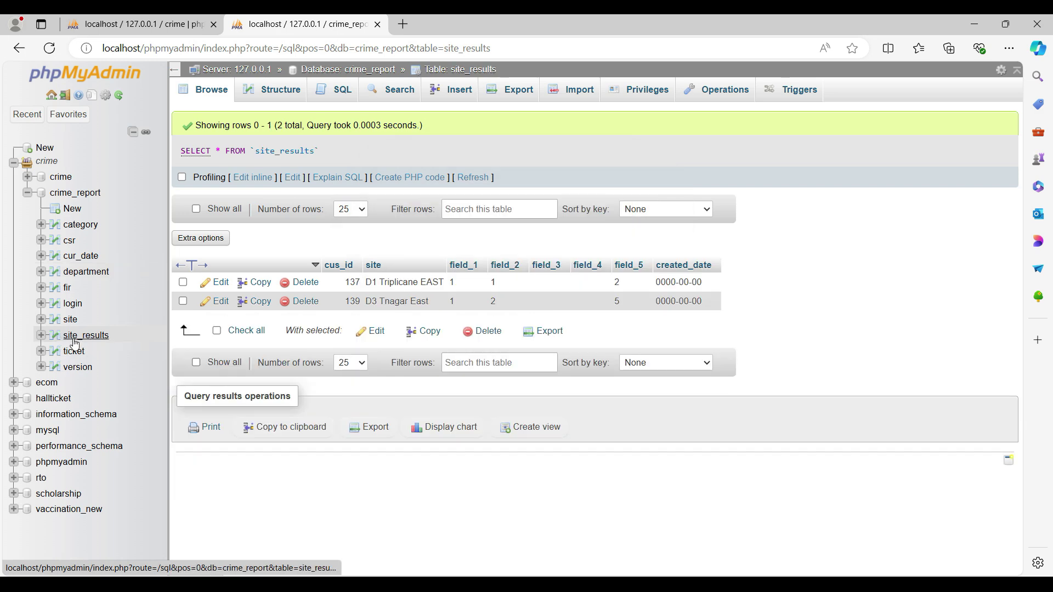
key(alt+Tab)
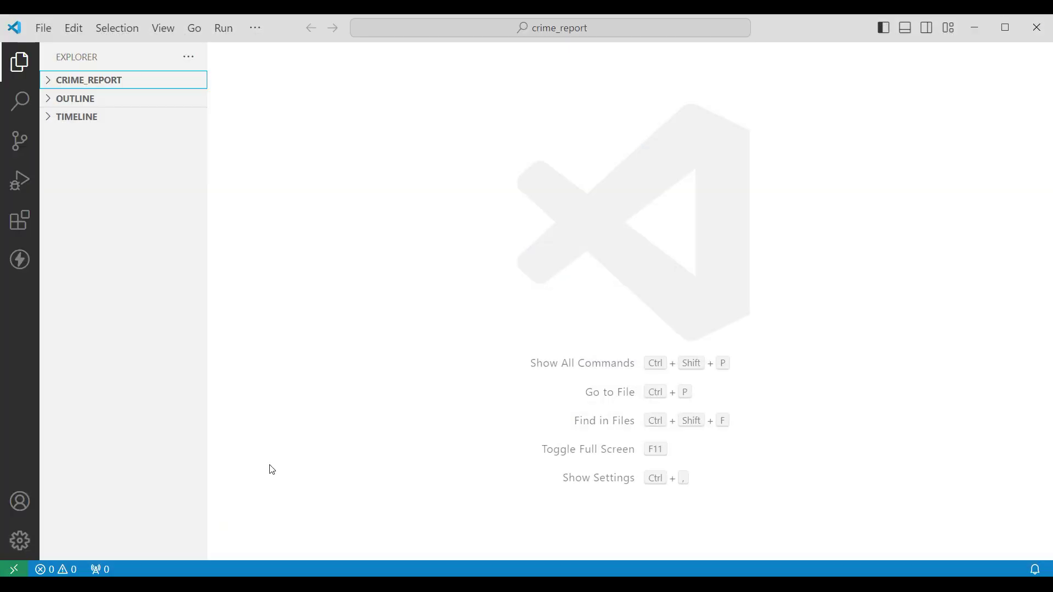
Expand the CRIME_REPORT project and browse its Document and web folders.
click(110, 80)
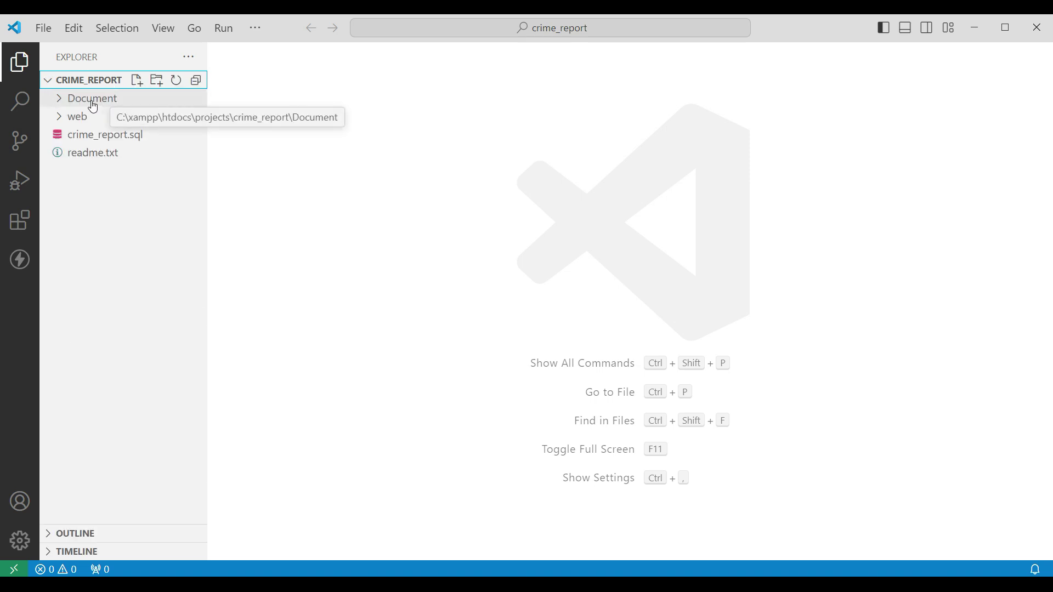
click(57, 100)
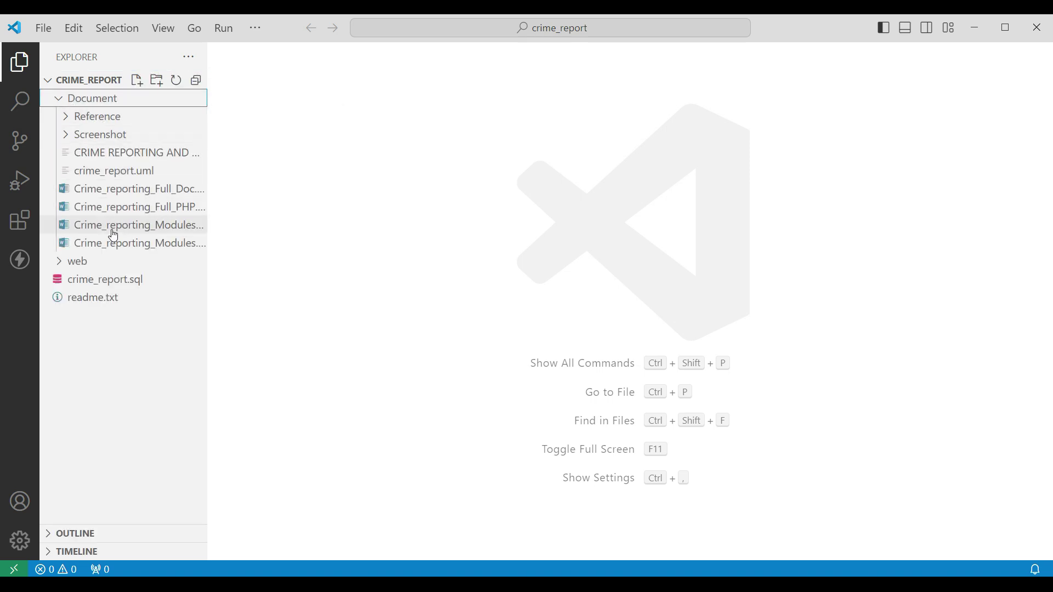
click(60, 99)
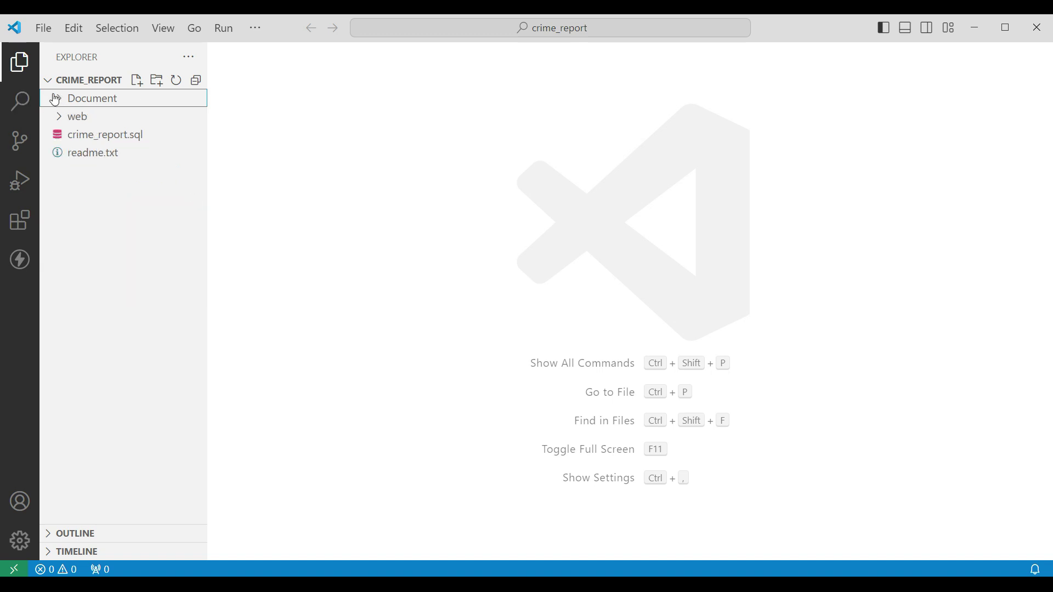
click(61, 118)
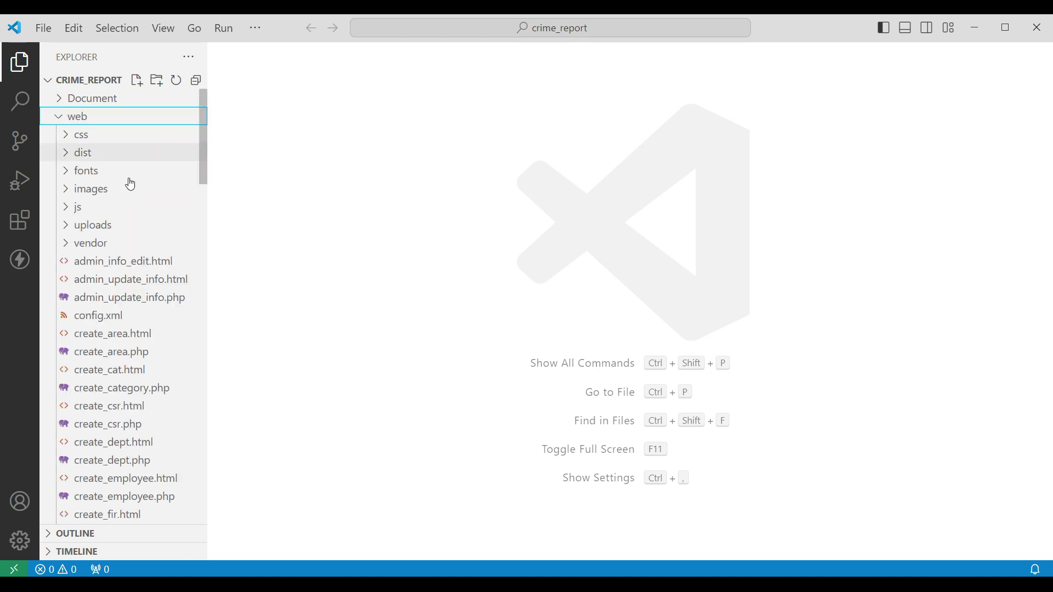
scroll(108, 370, down, 3)
scroll(104, 329, up, 2)
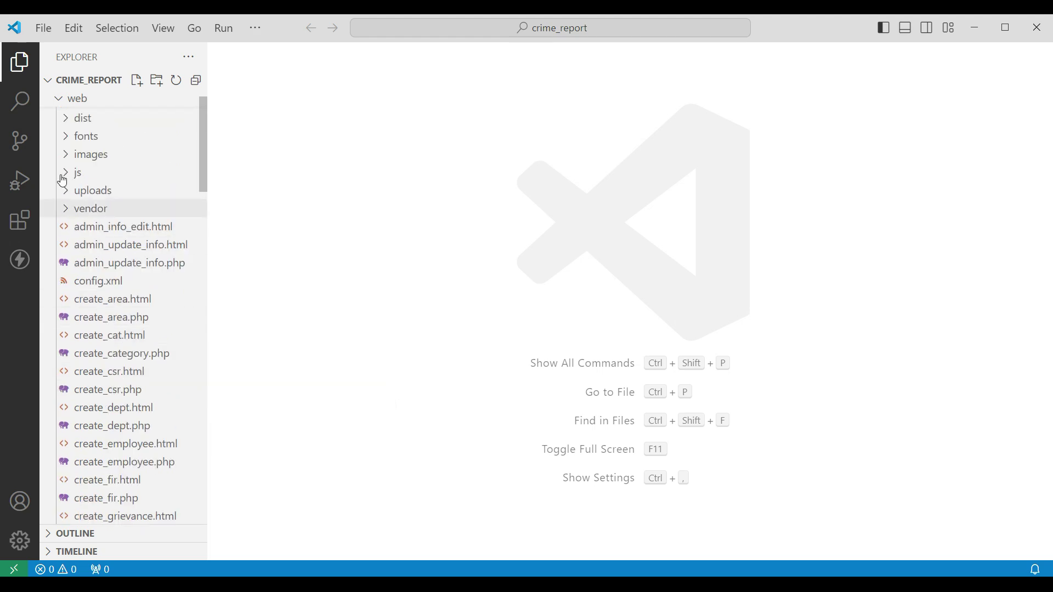
click(65, 100)
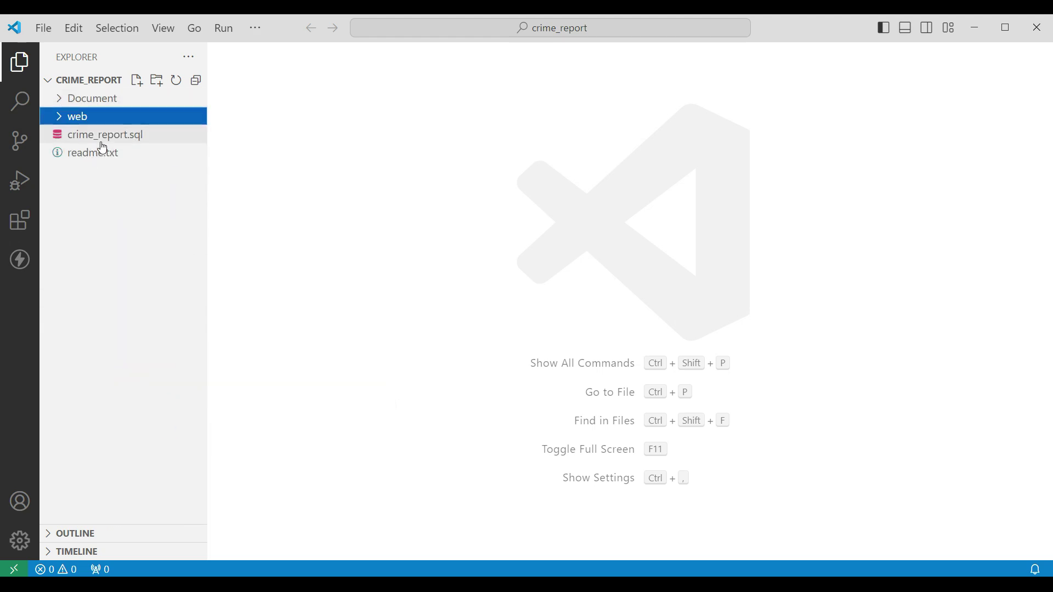
Look at crime_report.sql, then open readme.txt and select the localhost/projects/crime_report/web/ URL.
click(104, 136)
scroll(411, 261, down, 3)
scroll(411, 261, up, 3)
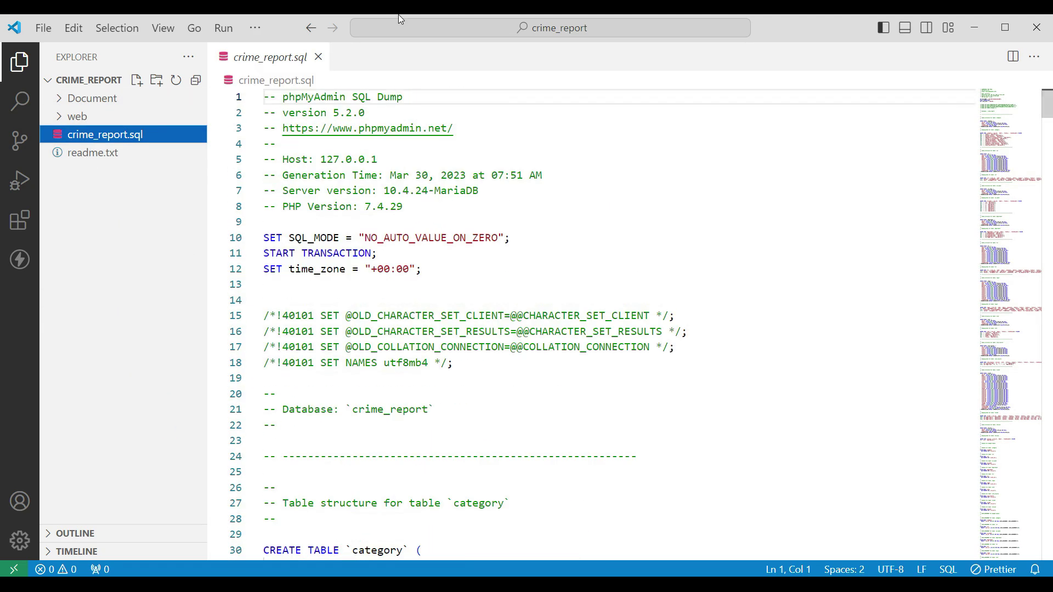
click(104, 154)
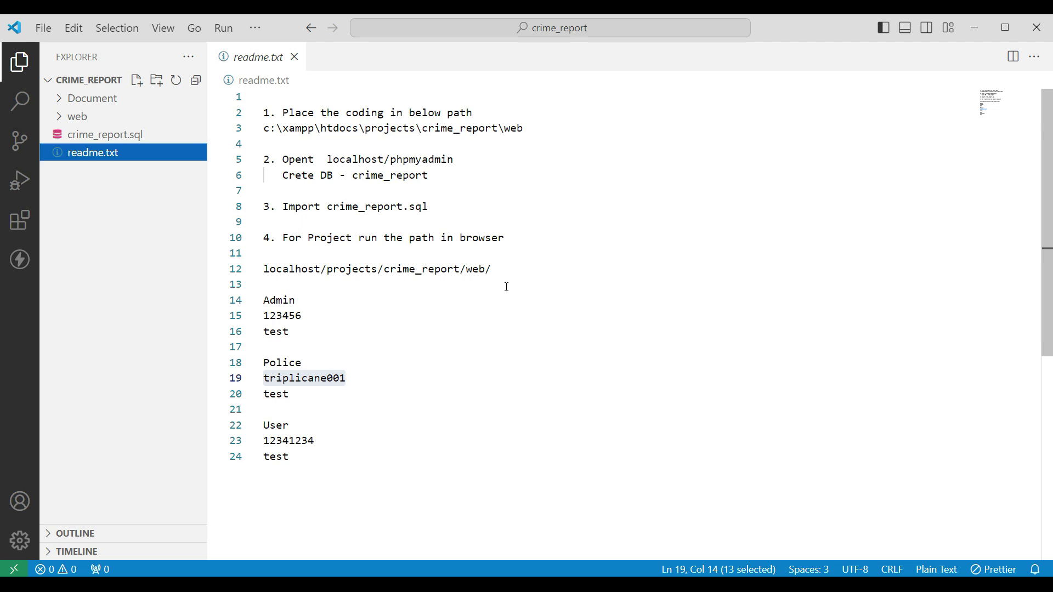
drag(264, 269, 504, 271)
key(ctrl+c)
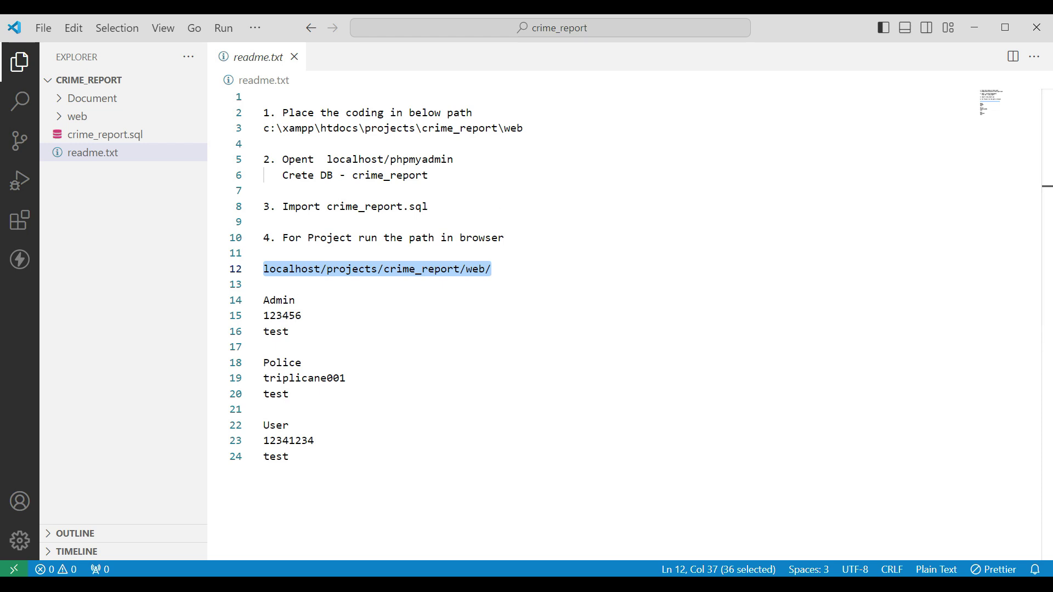
Load the copied project URL in Chrome's new tab.
key(alt+Tab)
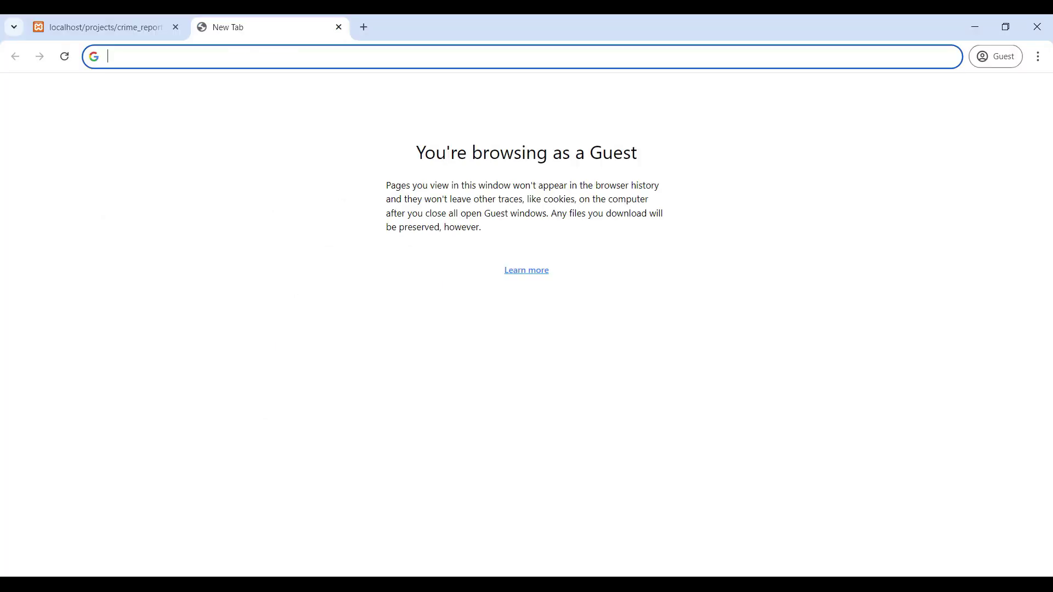
key(ctrl+v)
key(Return)
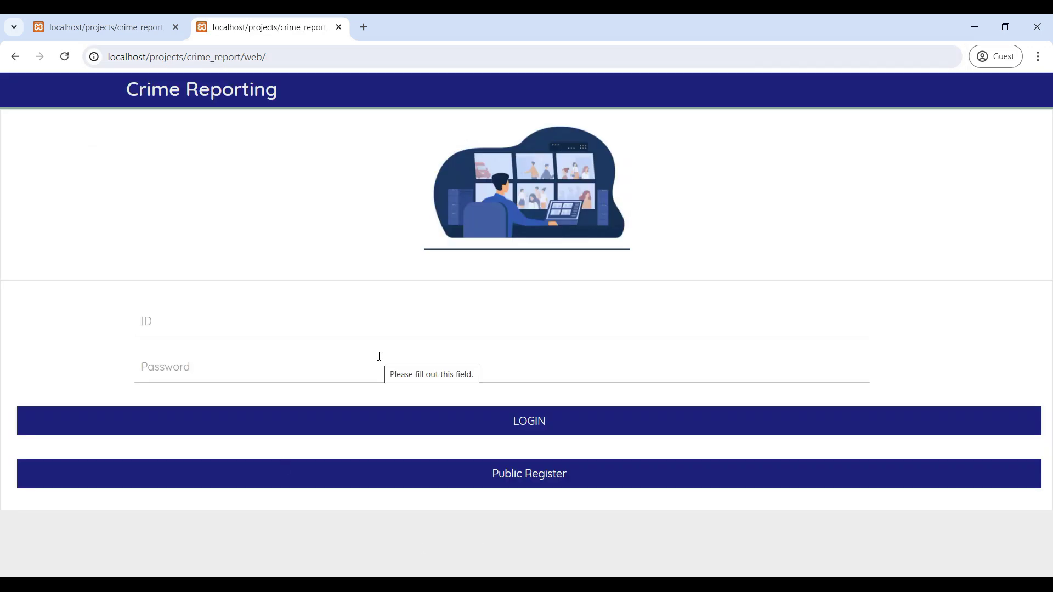
Log in with the admin ID and password and dismiss the success message.
click(153, 322)
text(1)
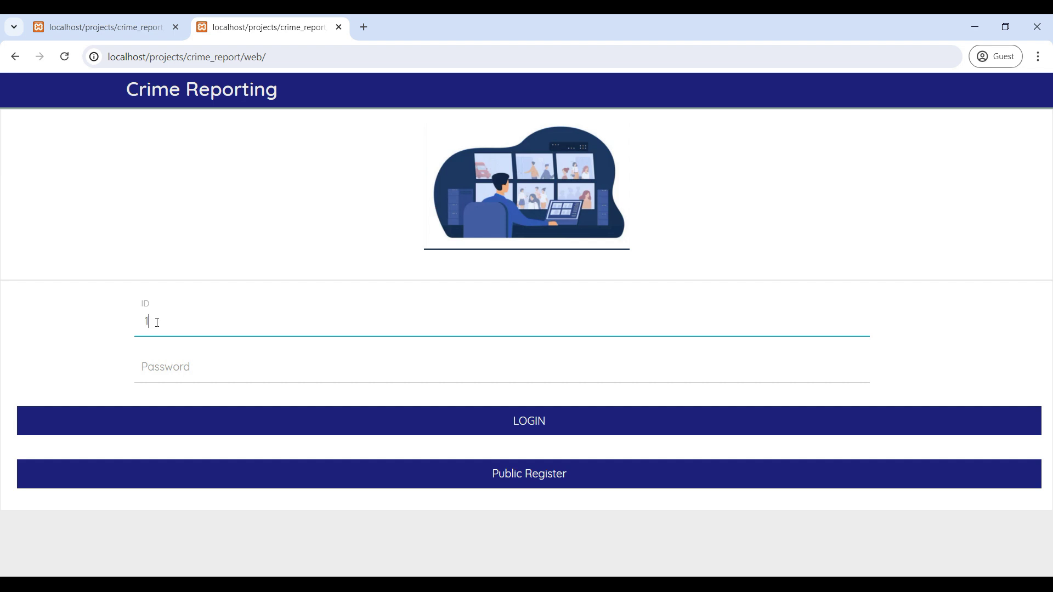
text(23456)
key(Tab)
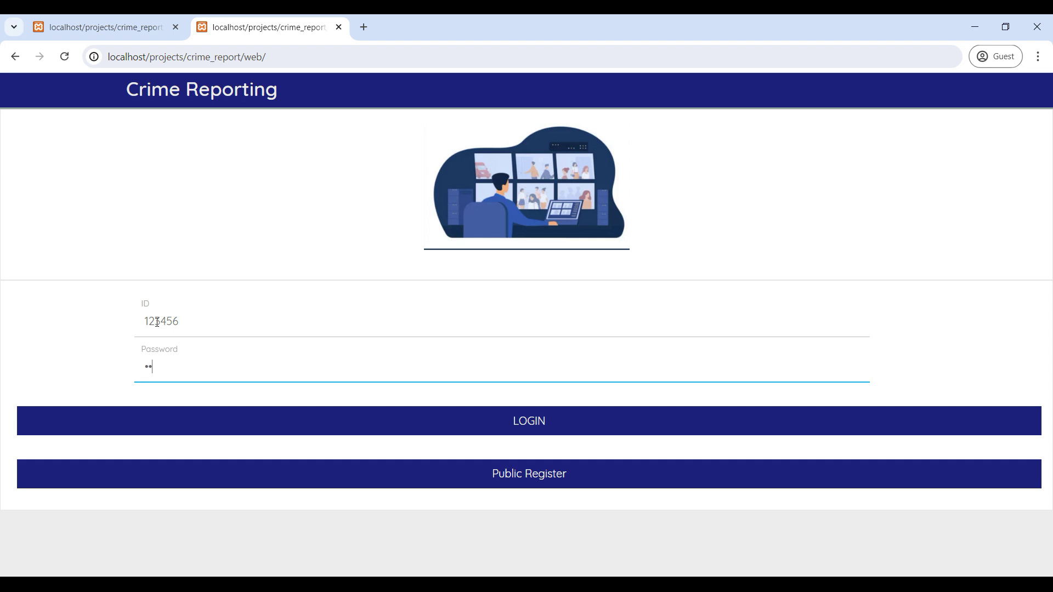
click(561, 426)
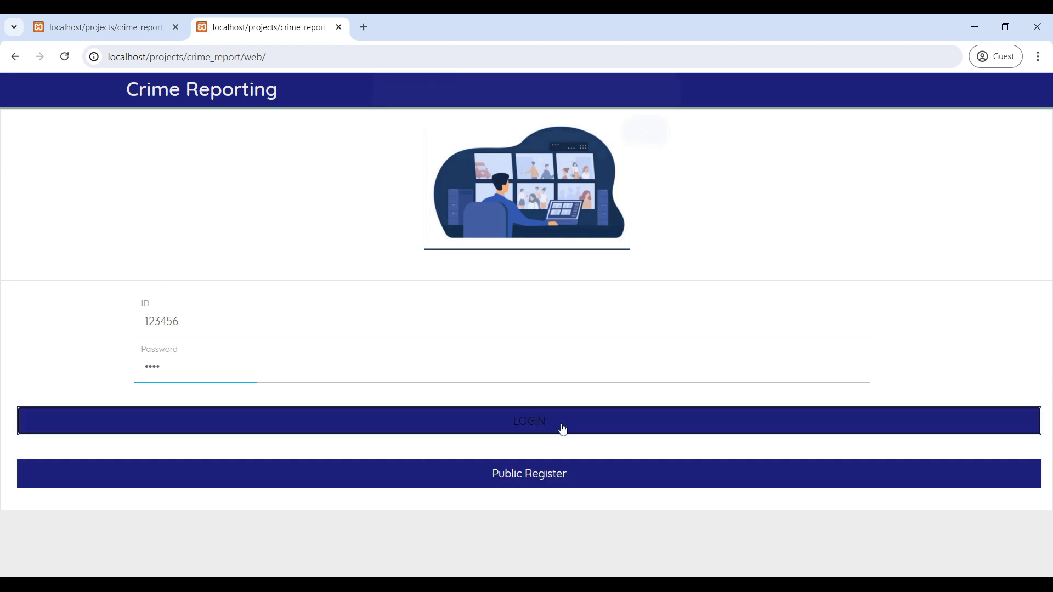
click(652, 146)
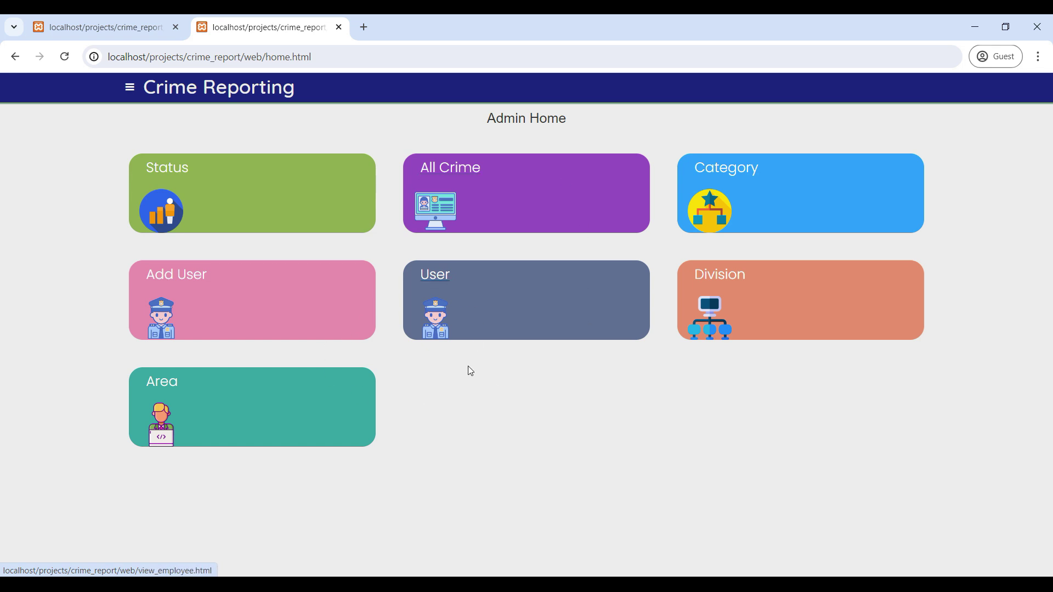
click(727, 172)
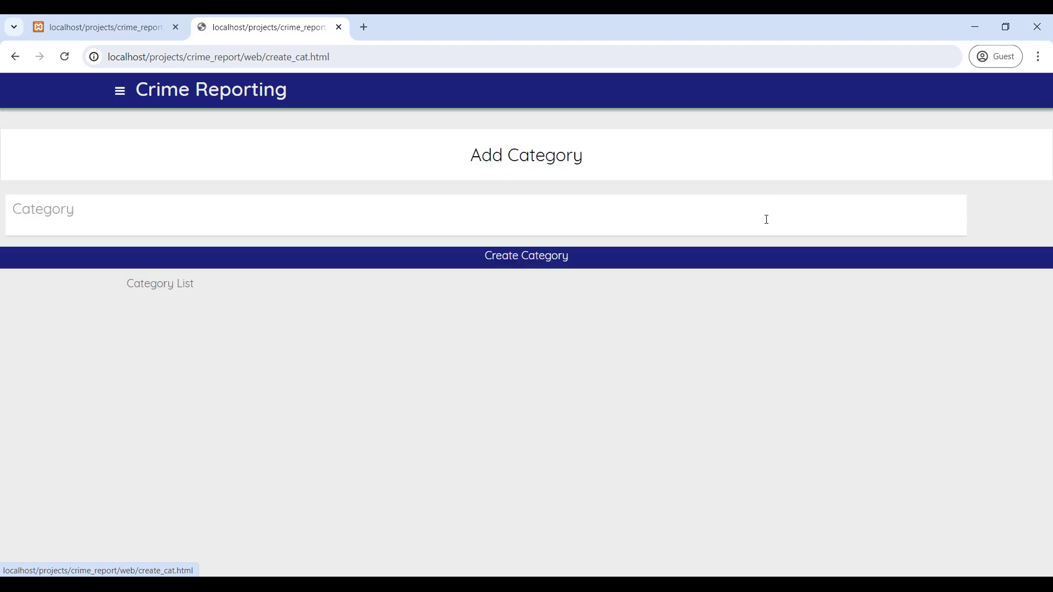
scroll(536, 358, down, 4)
scroll(536, 357, up, 4)
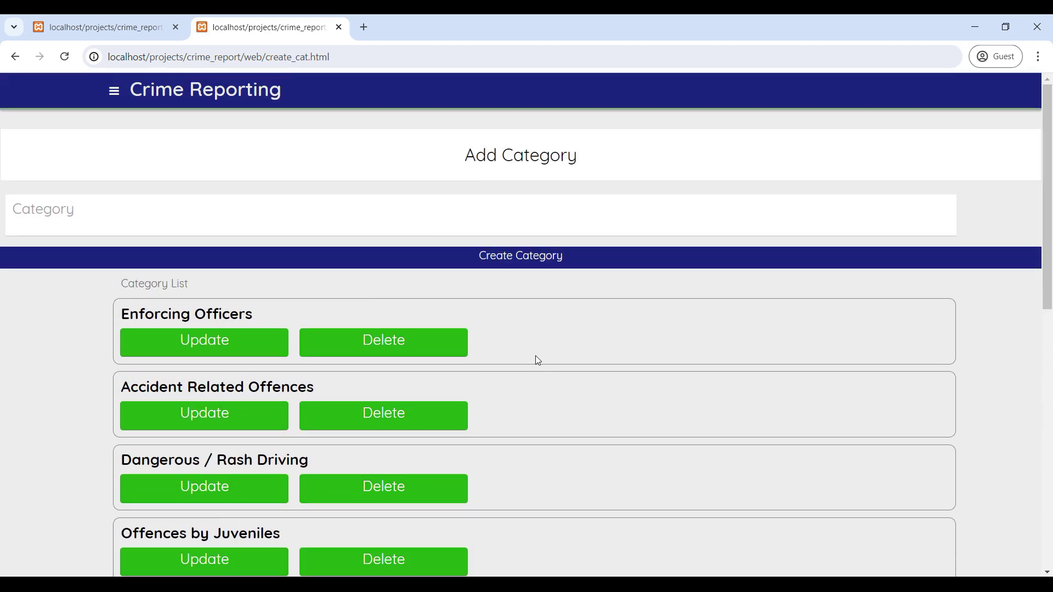
scroll(322, 392, down, 3)
scroll(322, 393, up, 3)
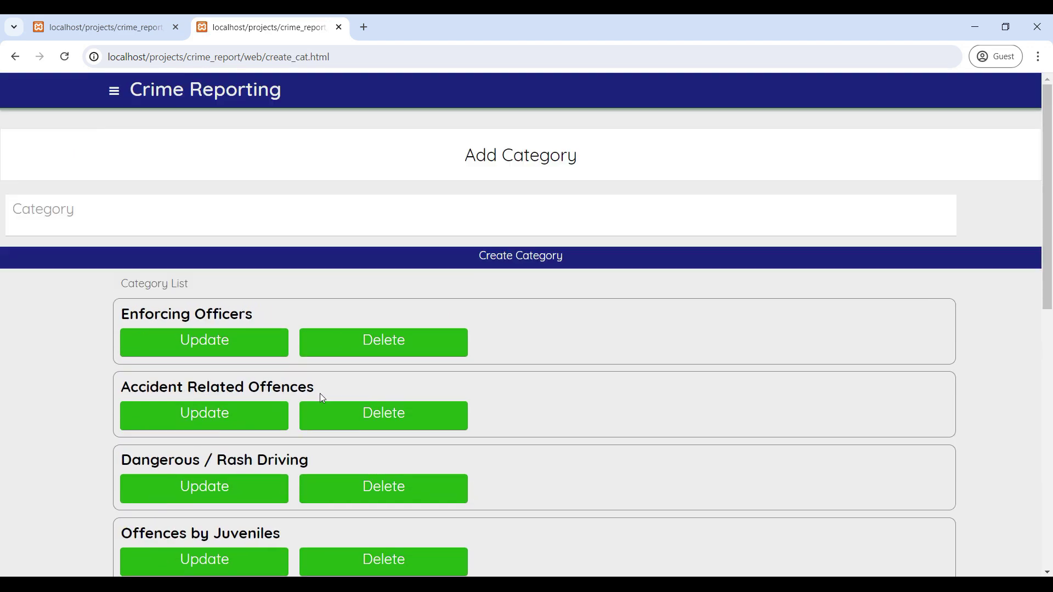
click(113, 222)
click(266, 291)
scroll(285, 378, down, 3)
scroll(285, 379, up, 3)
click(16, 56)
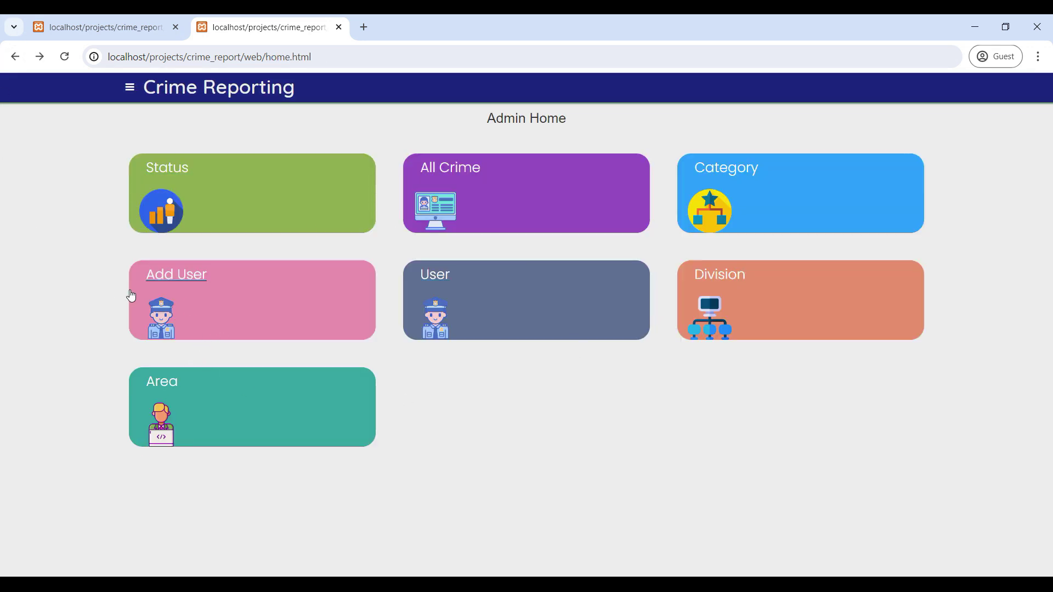
click(185, 278)
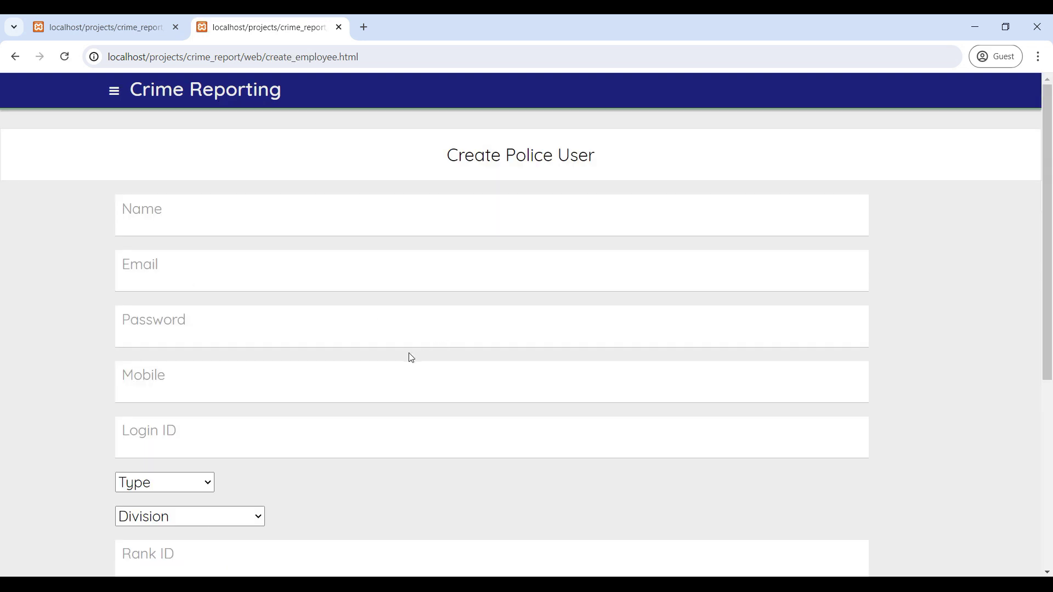
Enter the new police user's name, e-mail, a four-digit password and mobile number.
scroll(256, 345, down, 2)
scroll(256, 345, up, 2)
click(166, 227)
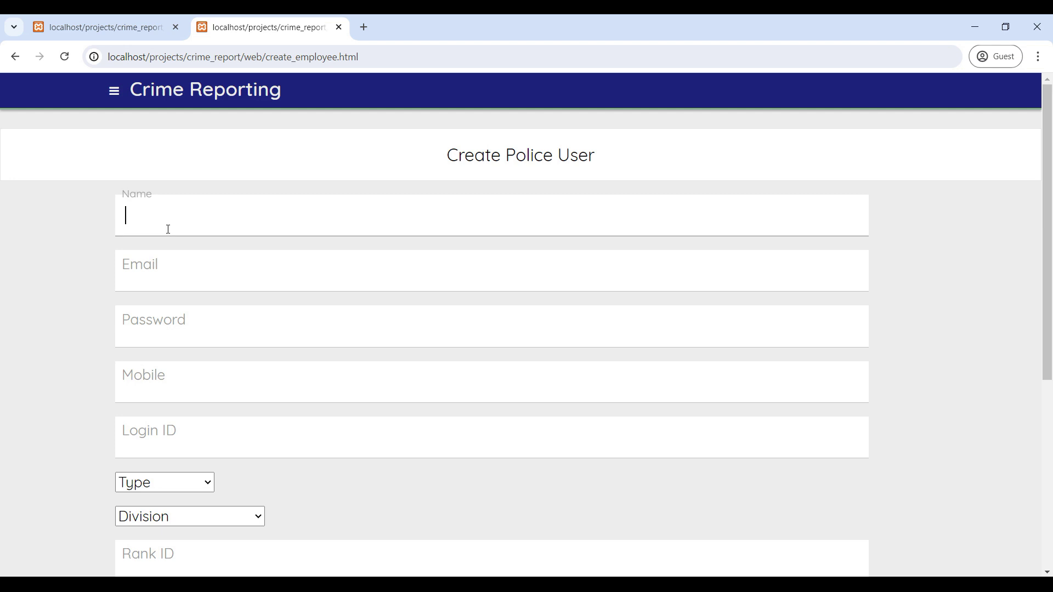
text(police)
click(189, 262)
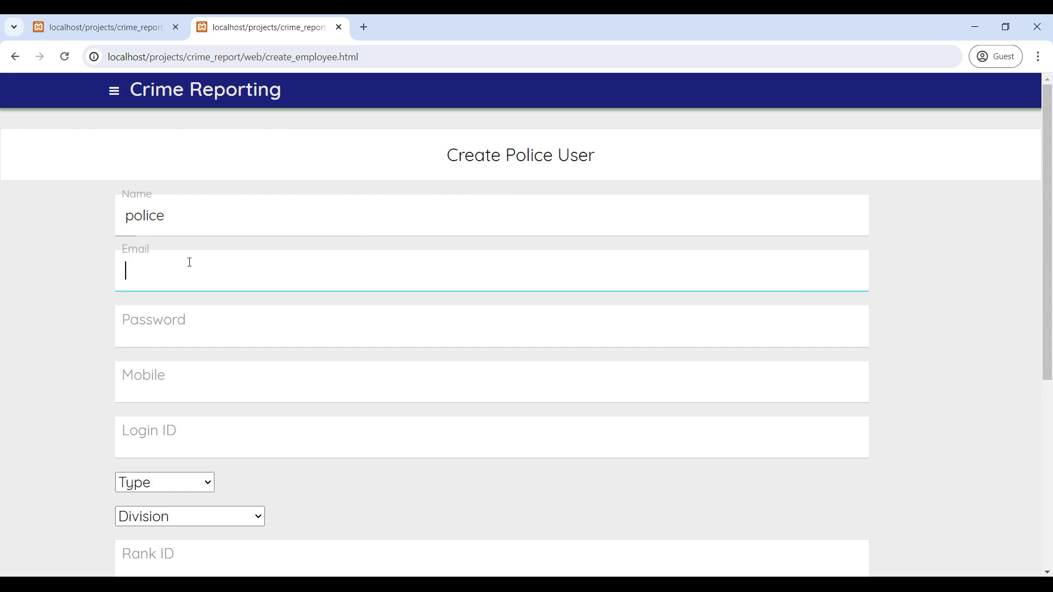
scroll(189, 262, down, 1)
click(190, 262)
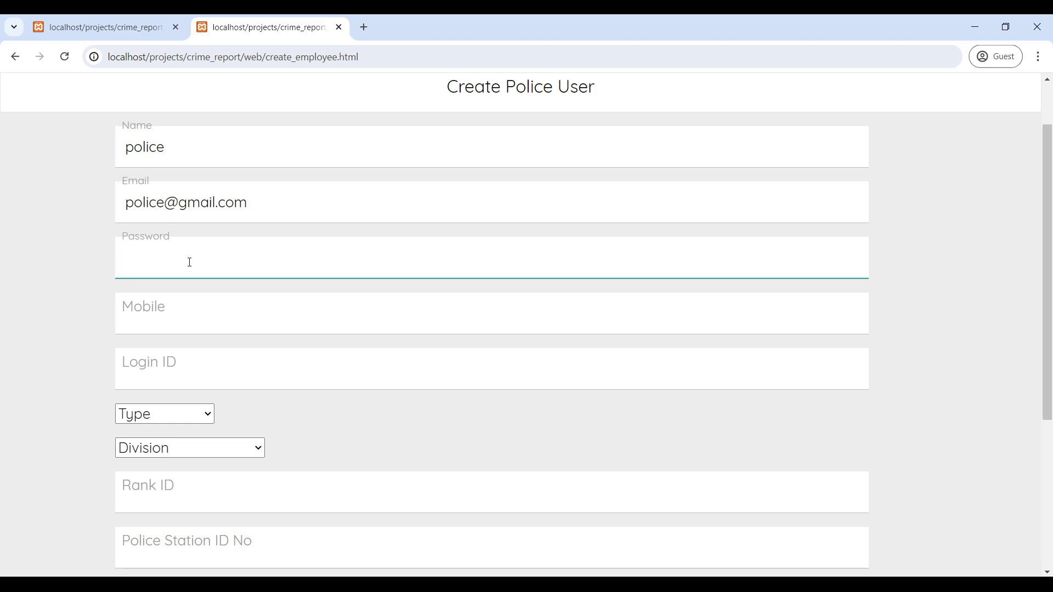
text(1234)
key(Tab)
text(1234567890)
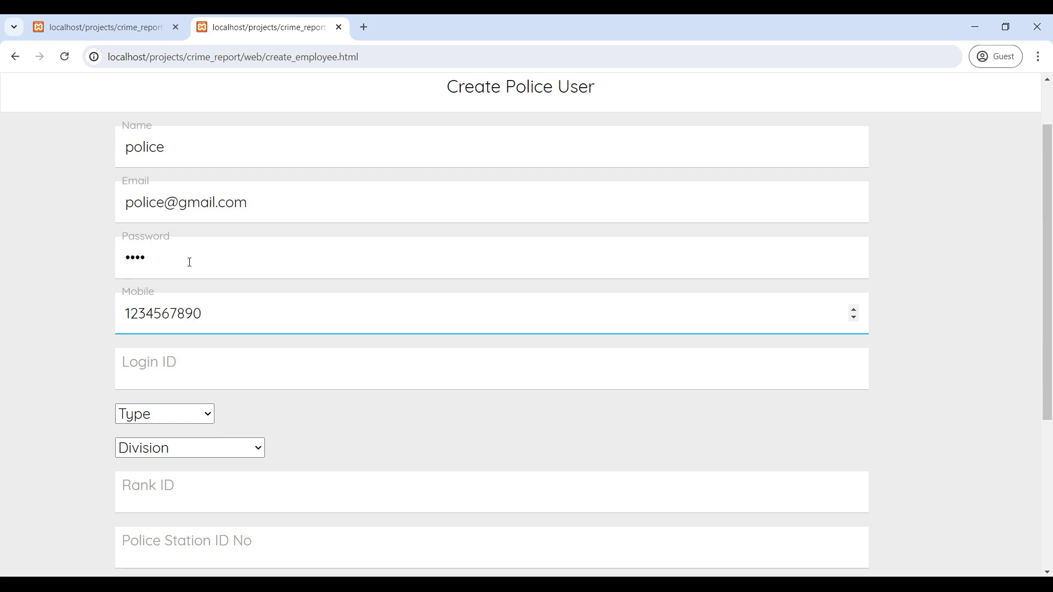
Fill in the login ID, set type Crime and division D3 Tnagar East.
scroll(189, 262, down, 2)
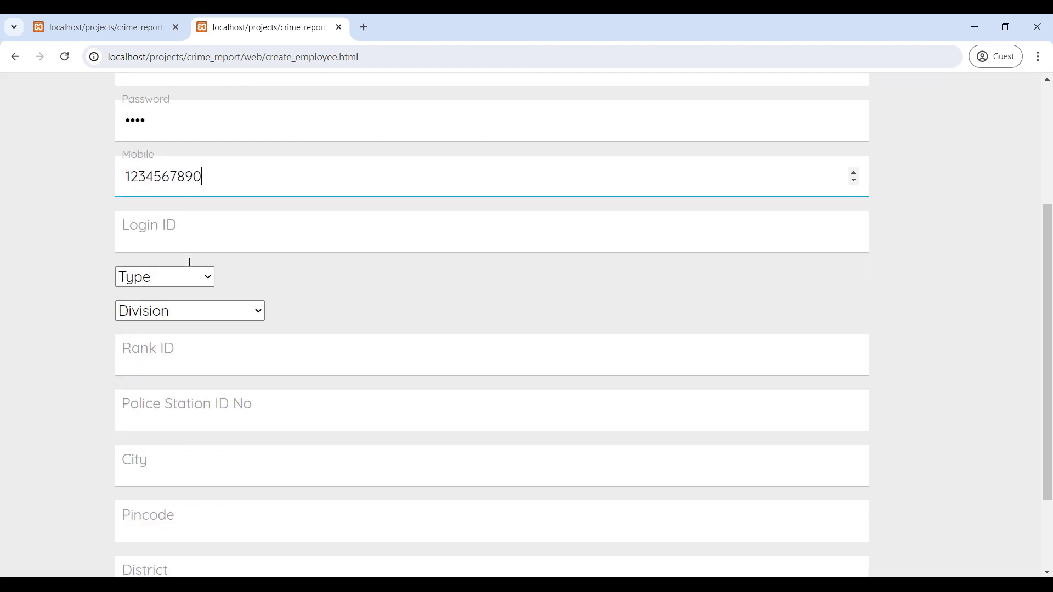
click(166, 229)
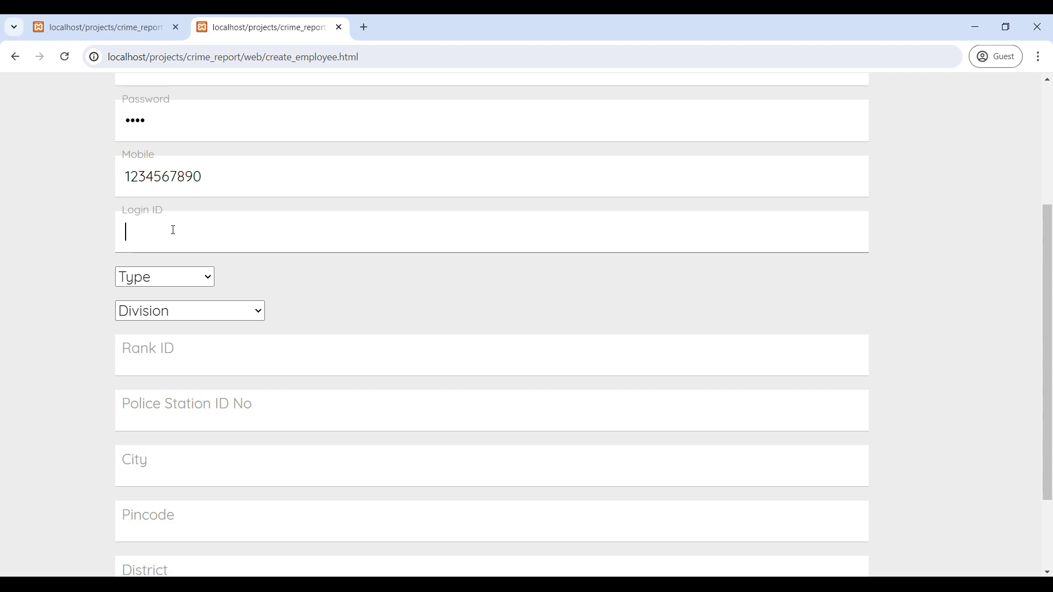
text(2233)
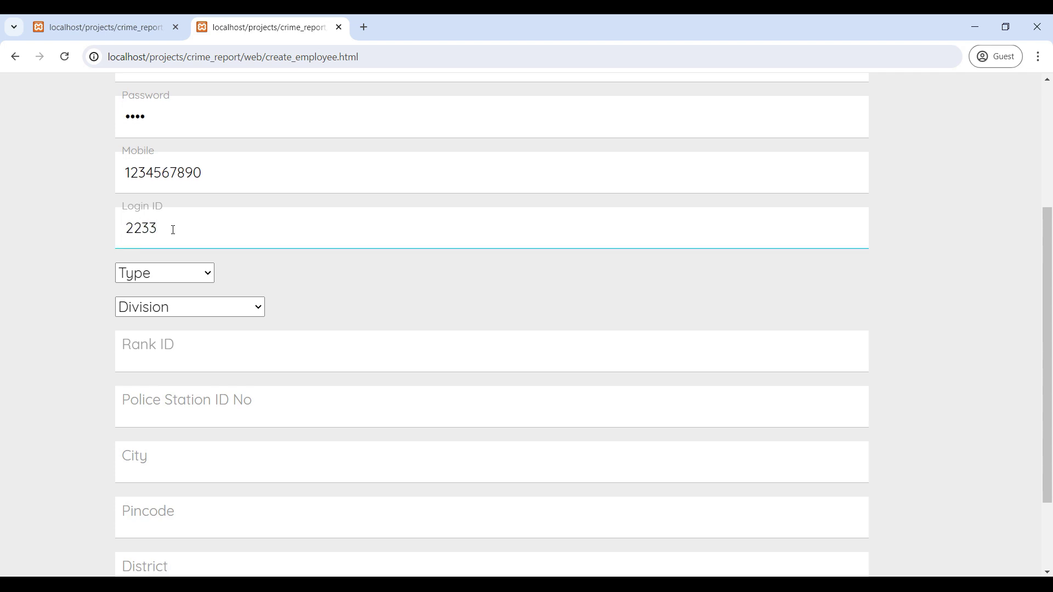
scroll(172, 229, down, 2)
scroll(179, 280, up, 1)
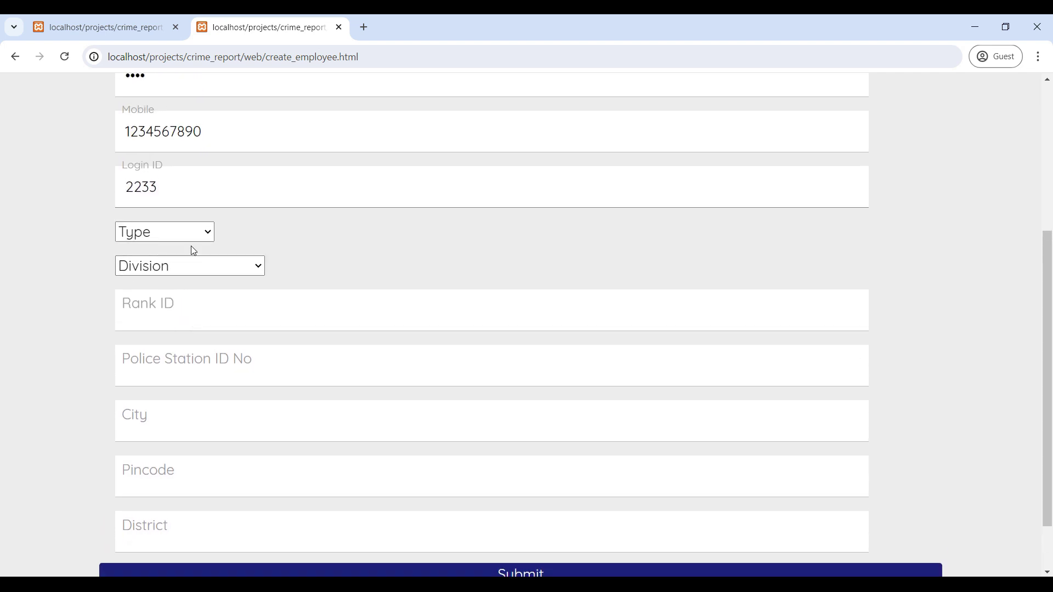
click(205, 233)
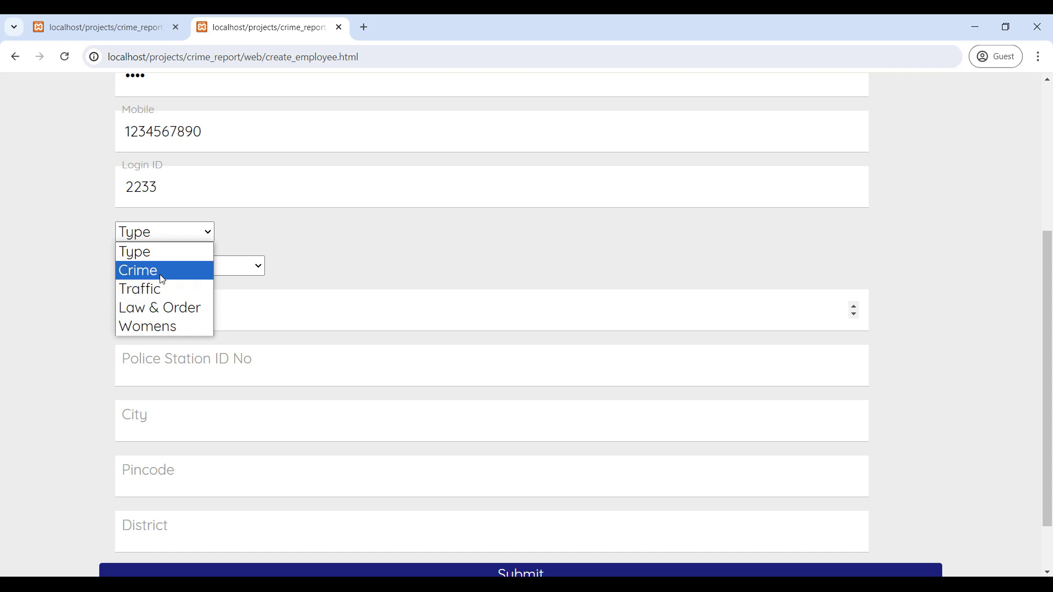
click(162, 280)
click(193, 266)
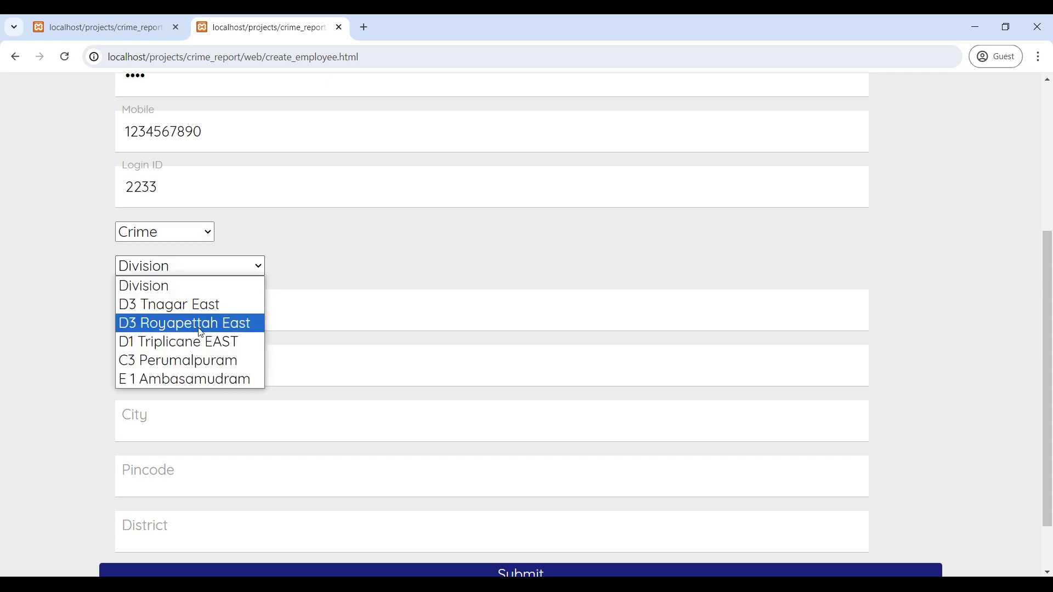
click(197, 305)
Enter Rank ID 21, station 33, city/district bangalore, pincode 560001, and submit.
scroll(197, 307, down, 2)
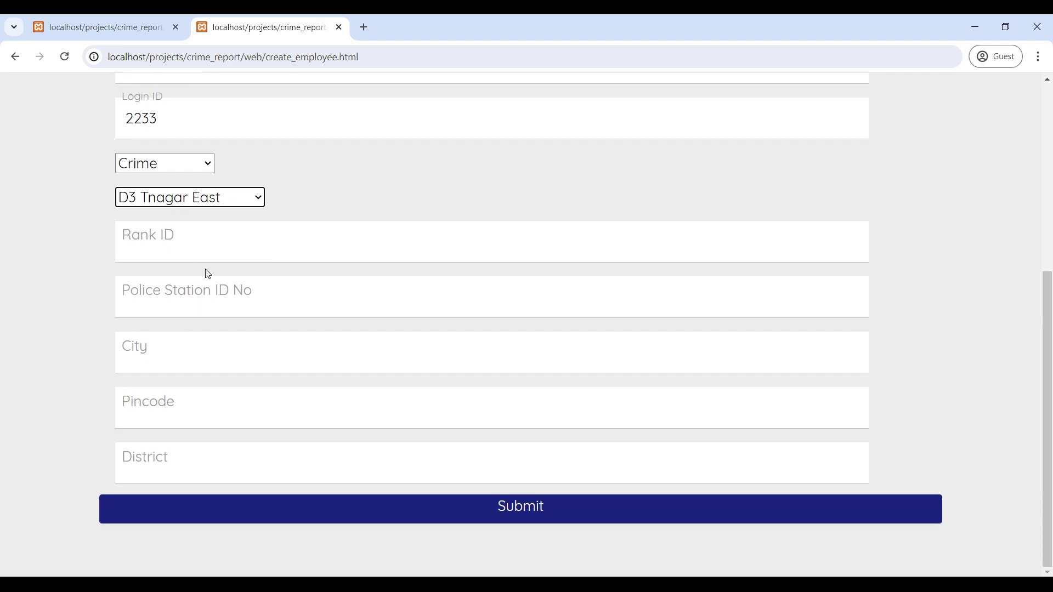
click(209, 244)
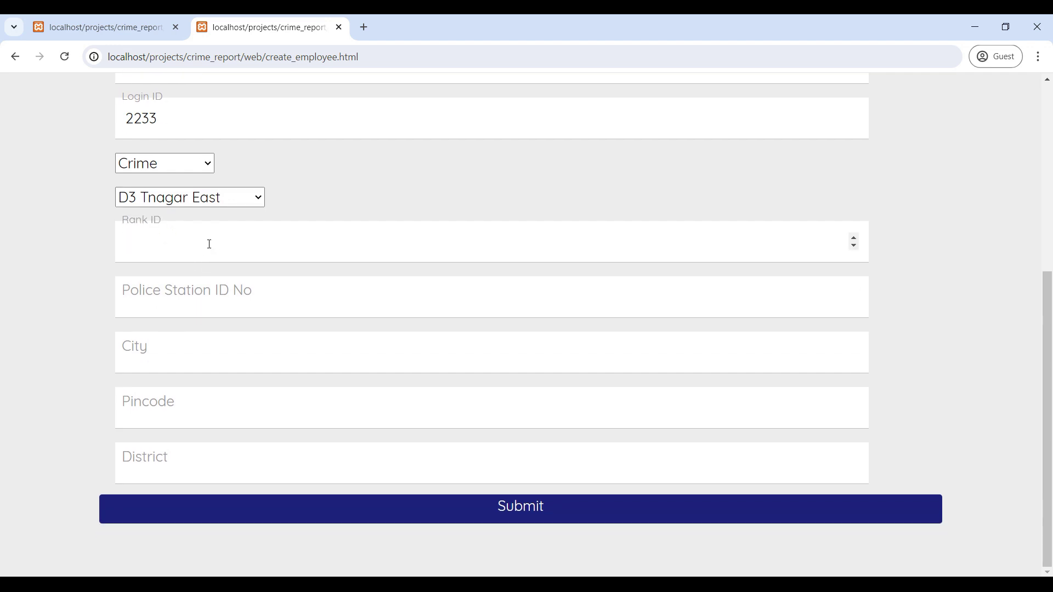
text(21)
click(215, 294)
text(33)
key(Tab)
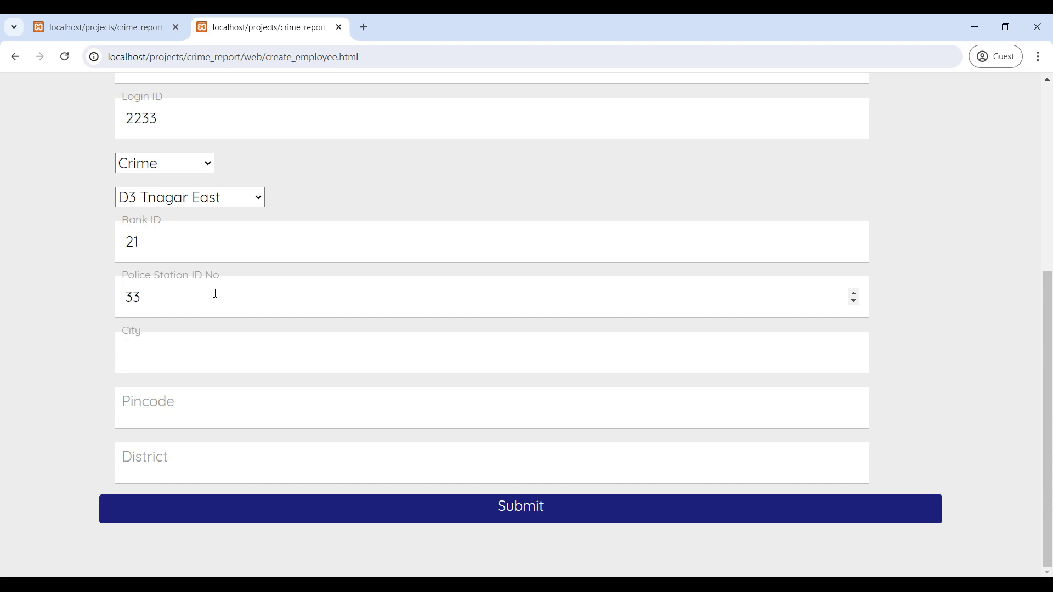
text(bangalore)
key(Tab)
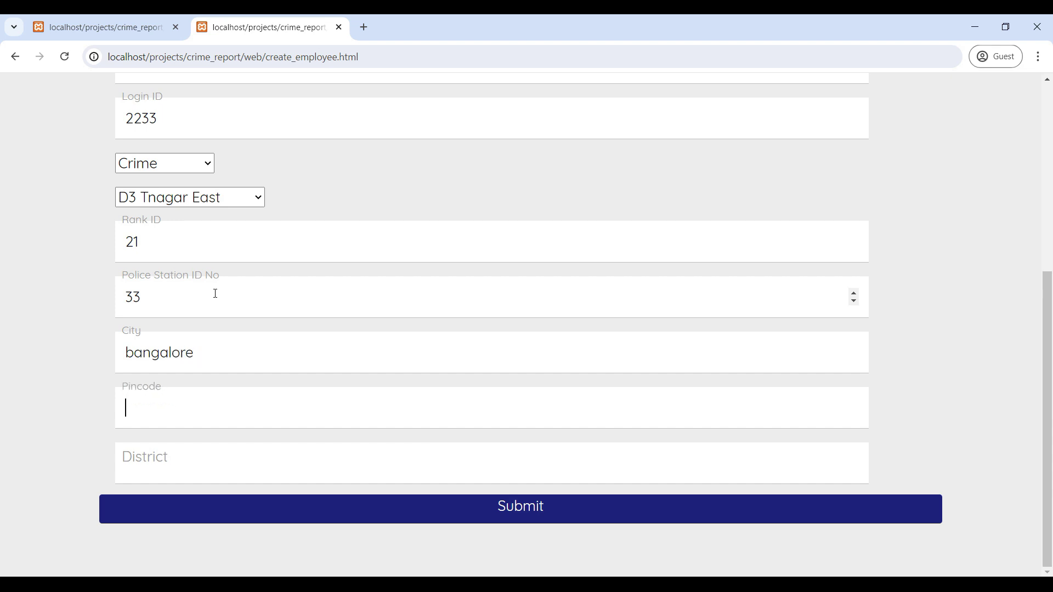
text(560001)
key(Tab)
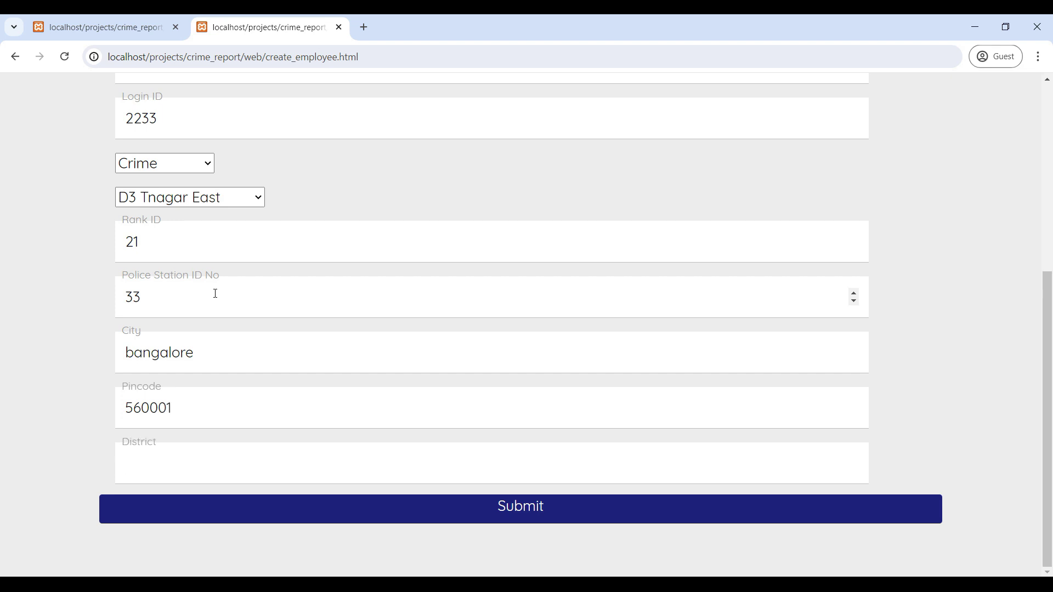
text(bangalore)
click(511, 516)
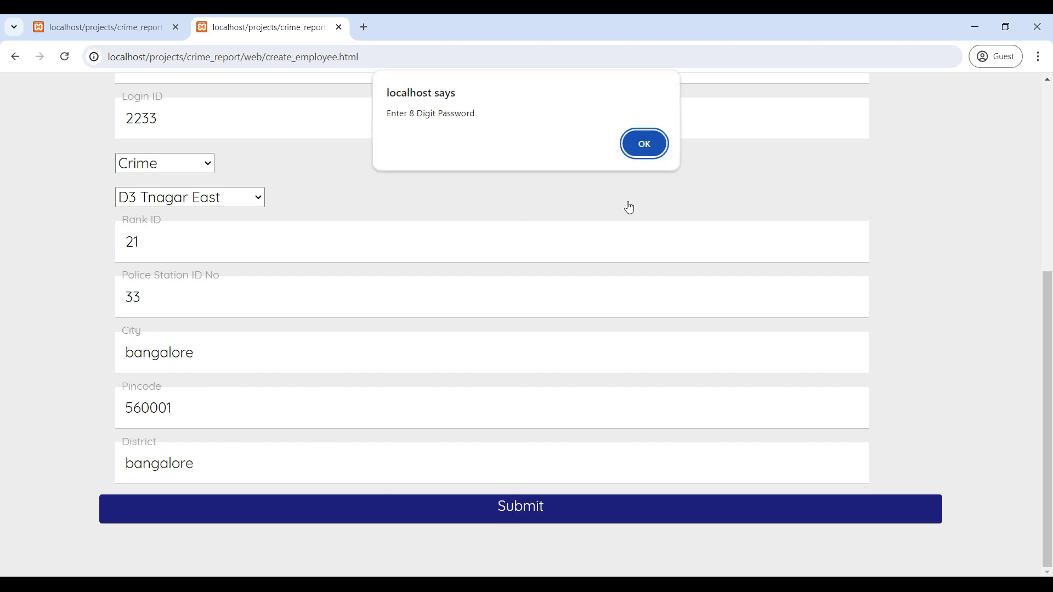
Extend the password to eight characters and resubmit, getting Created Successfully.
click(633, 146)
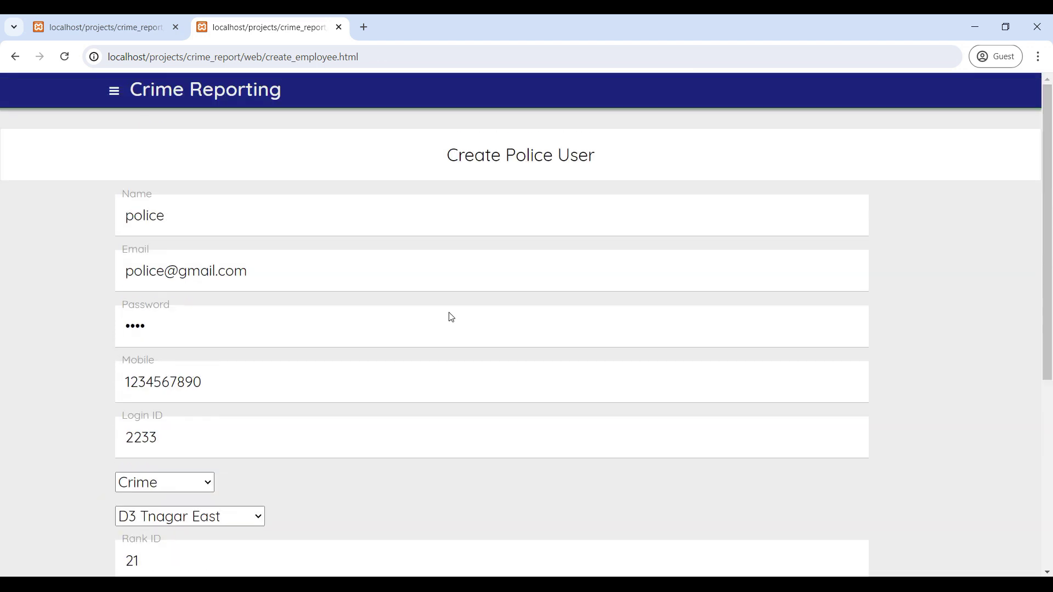
click(155, 324)
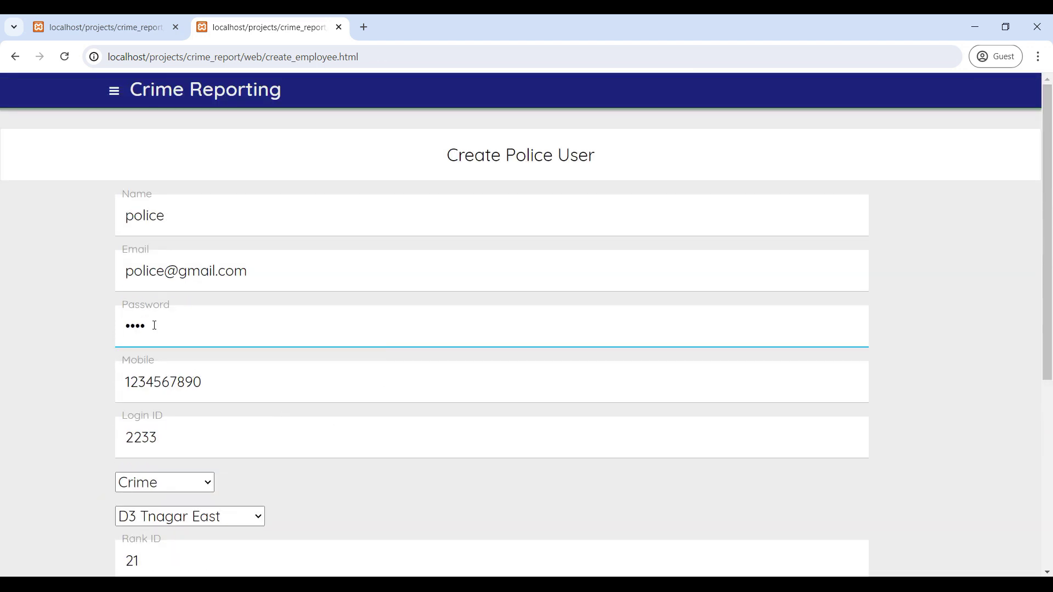
text(5678)
scroll(155, 325, down, 6)
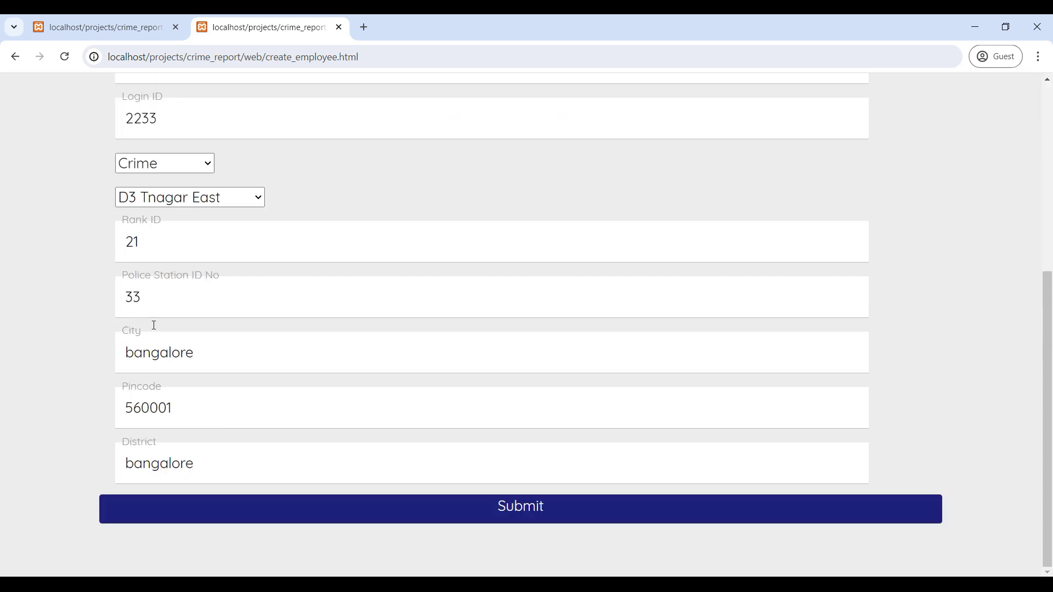
click(501, 513)
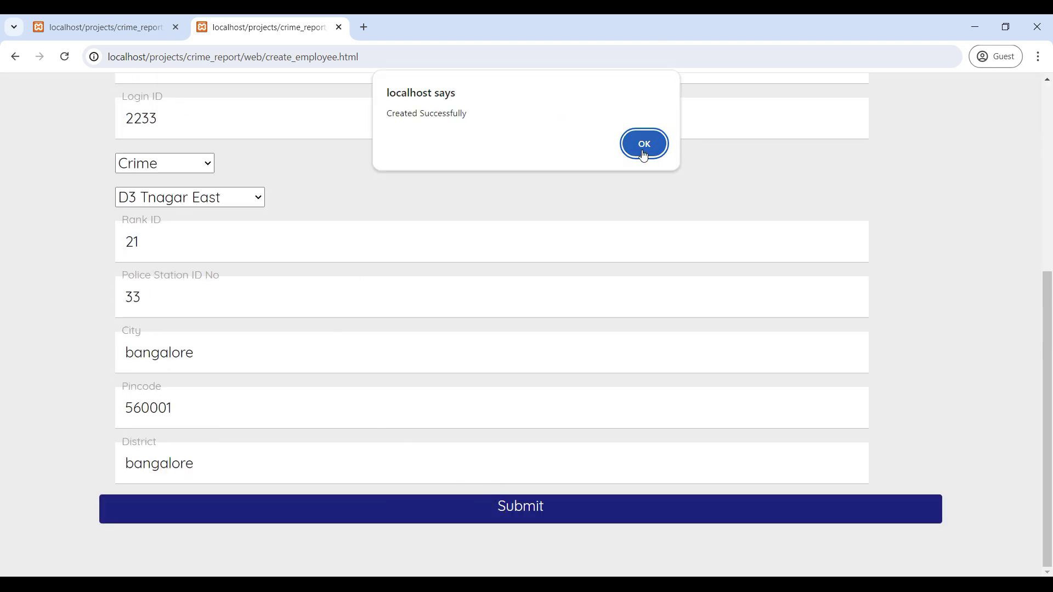
click(642, 144)
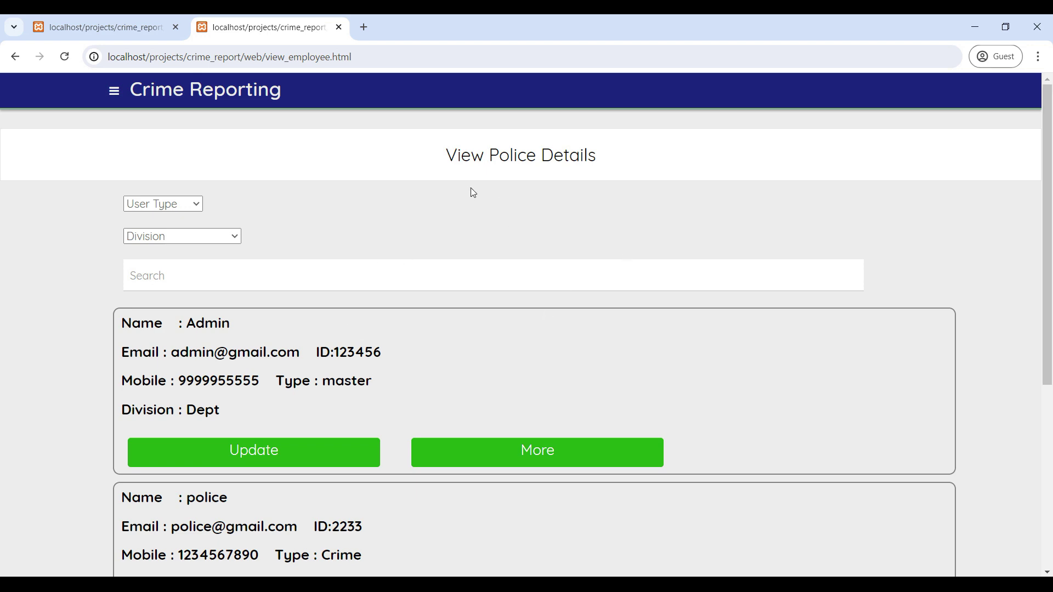
Look over the police list and the Admin user's full details, then return.
scroll(502, 314, down, 6)
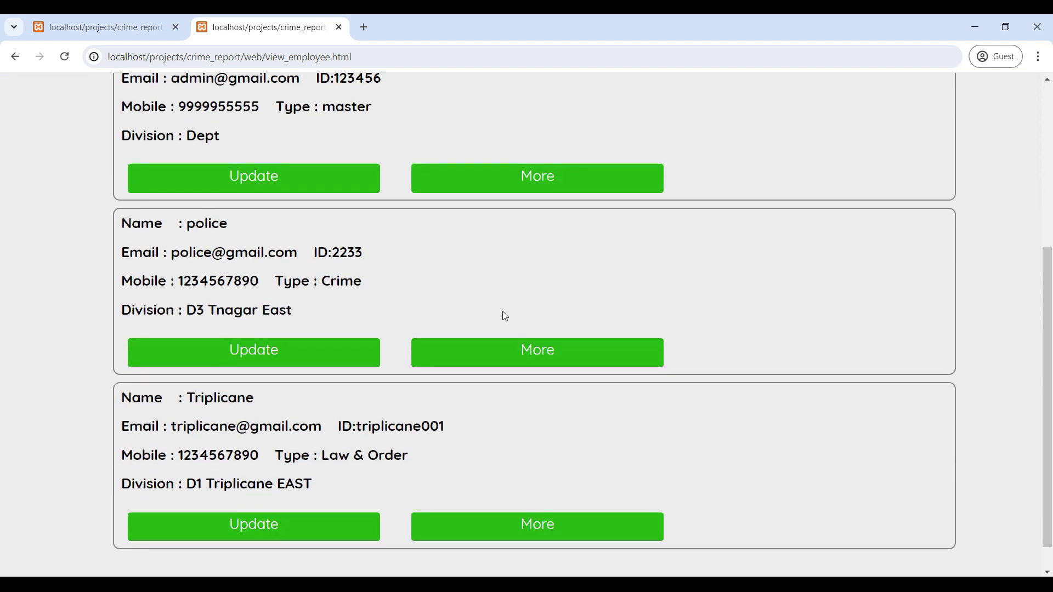
scroll(494, 345, up, 5)
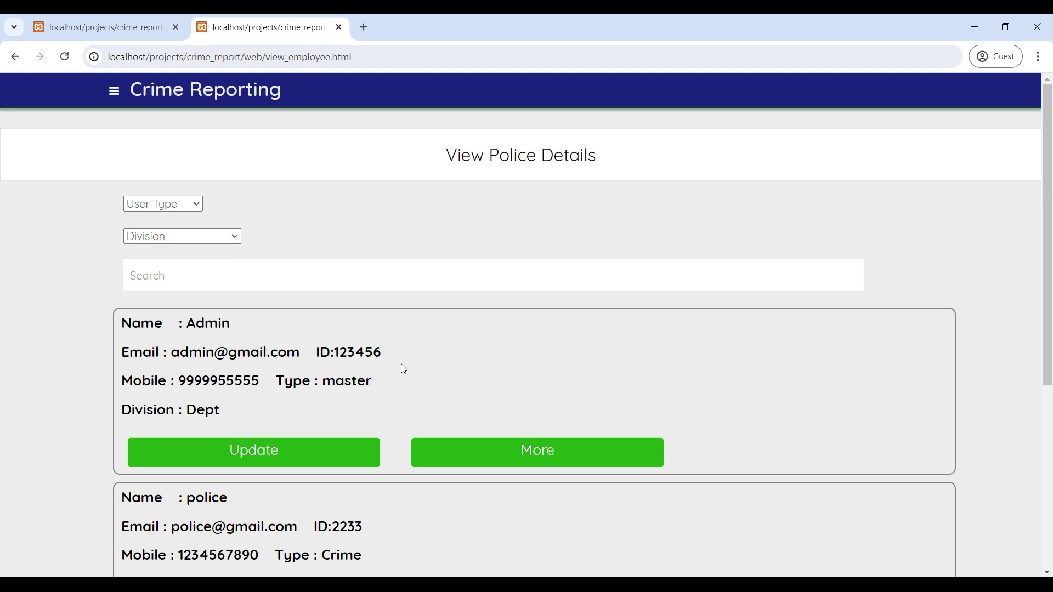
scroll(400, 364, down, 5)
scroll(400, 364, up, 3)
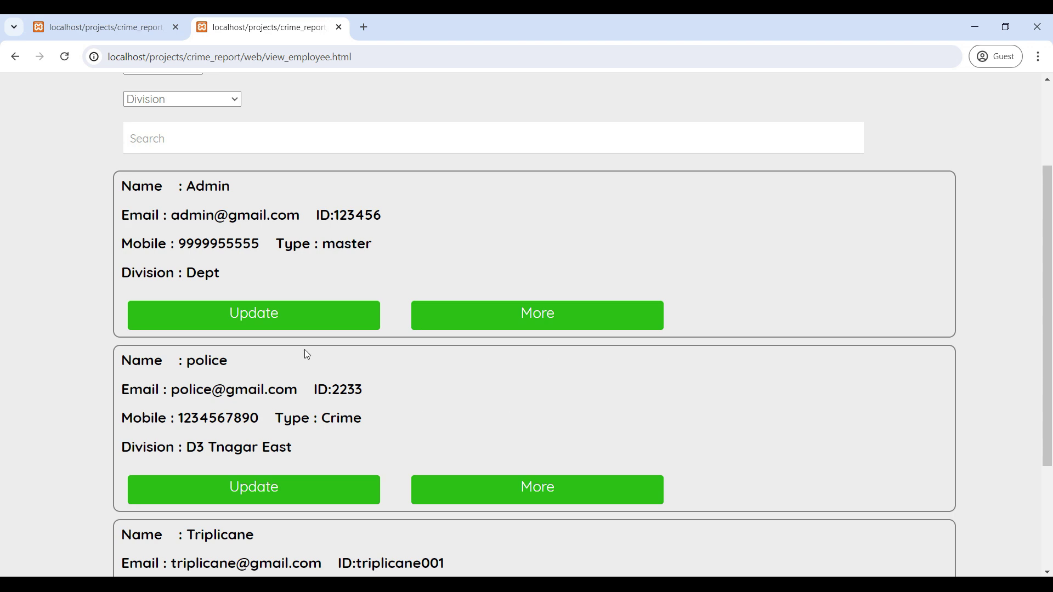
click(525, 313)
scroll(247, 372, down, 1)
scroll(248, 375, up, 1)
key(alt+Left)
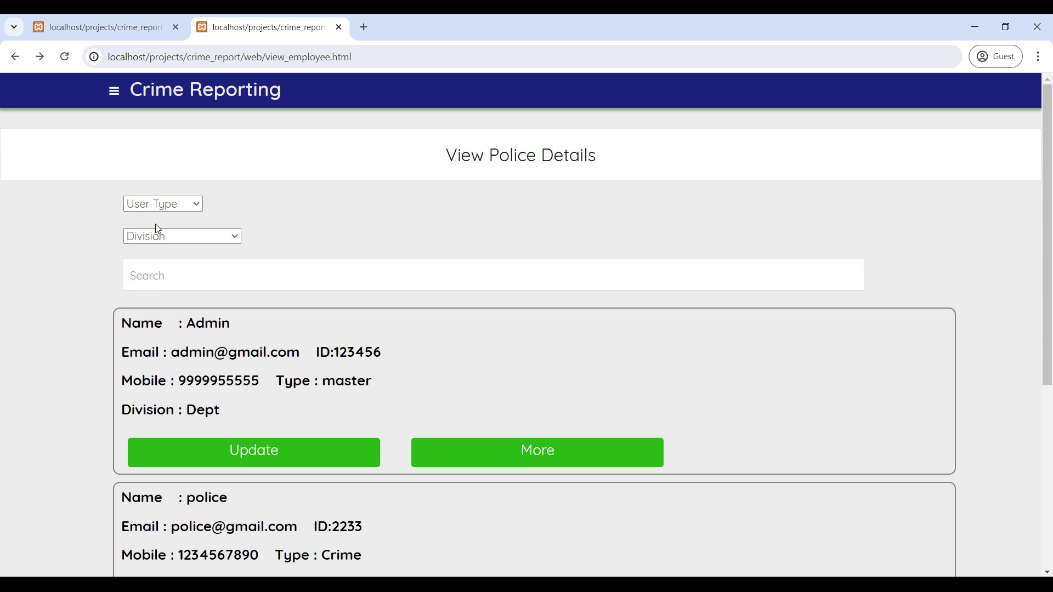
Filter the police users to the Crime type, then go back a page.
click(185, 203)
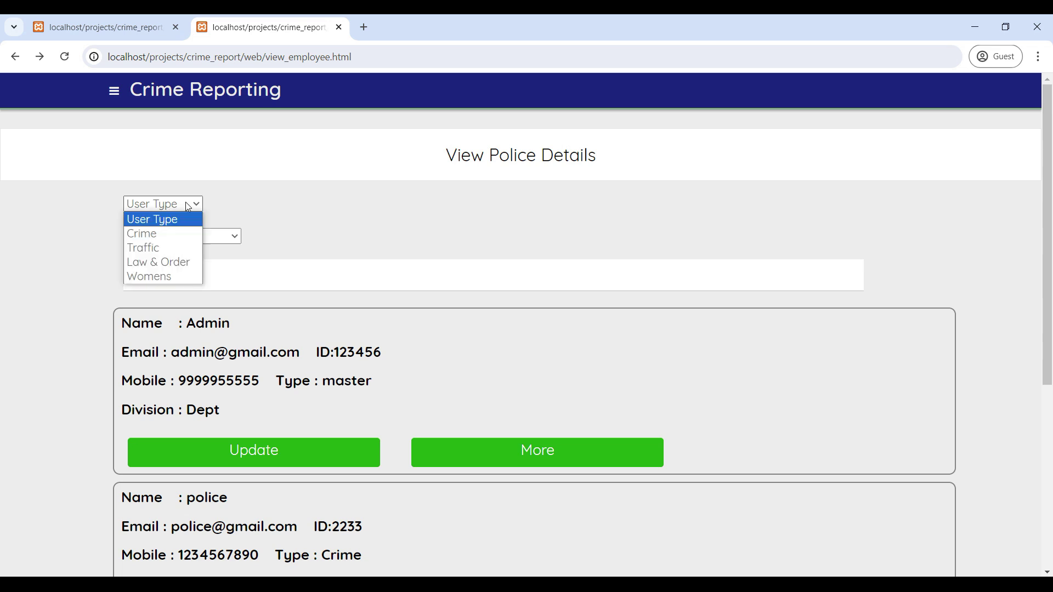
click(167, 236)
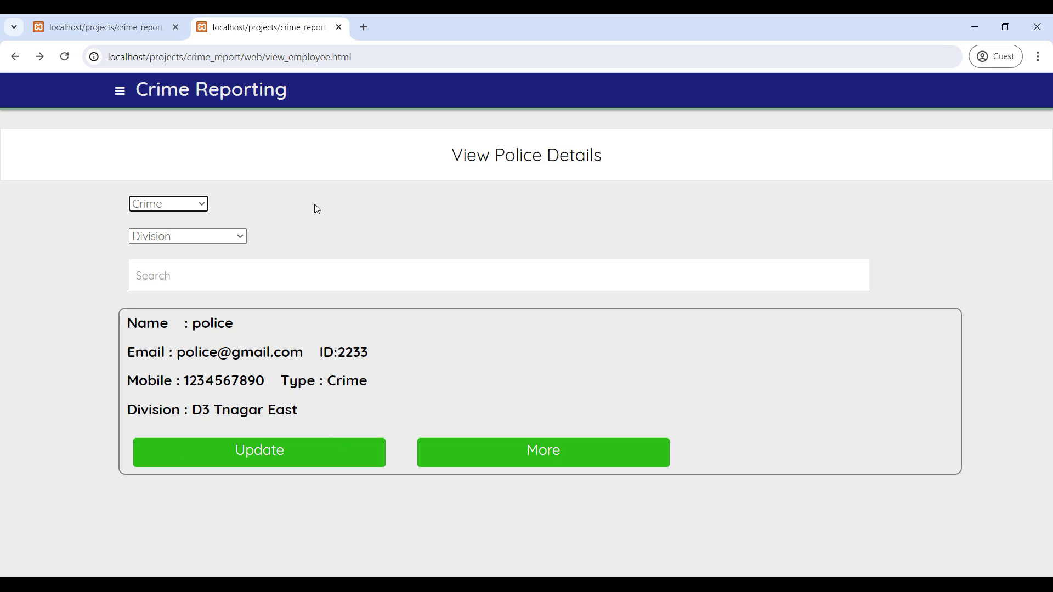
click(190, 271)
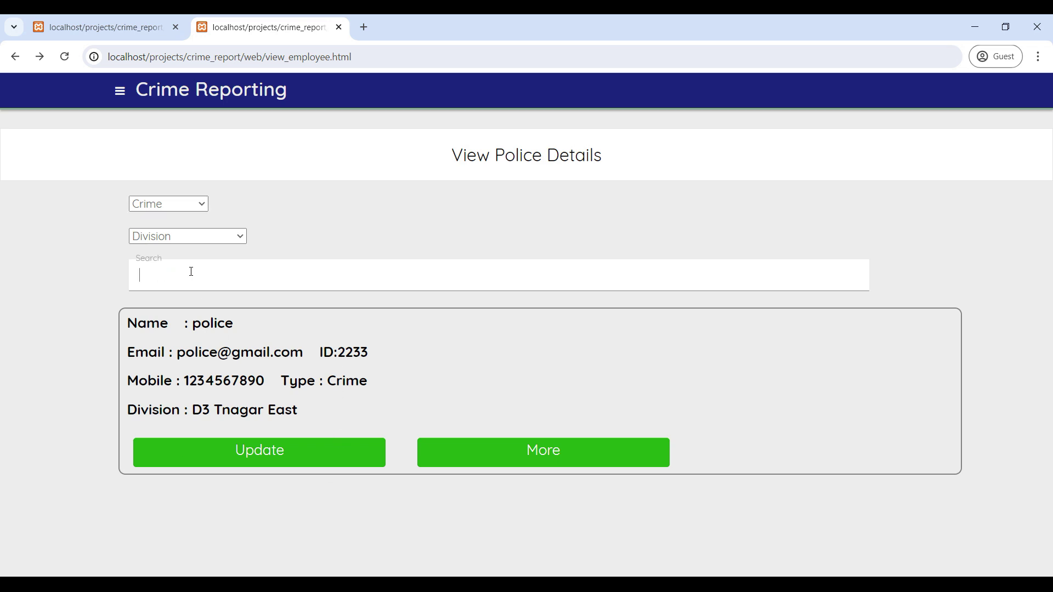
click(14, 56)
scroll(219, 215, up, 5)
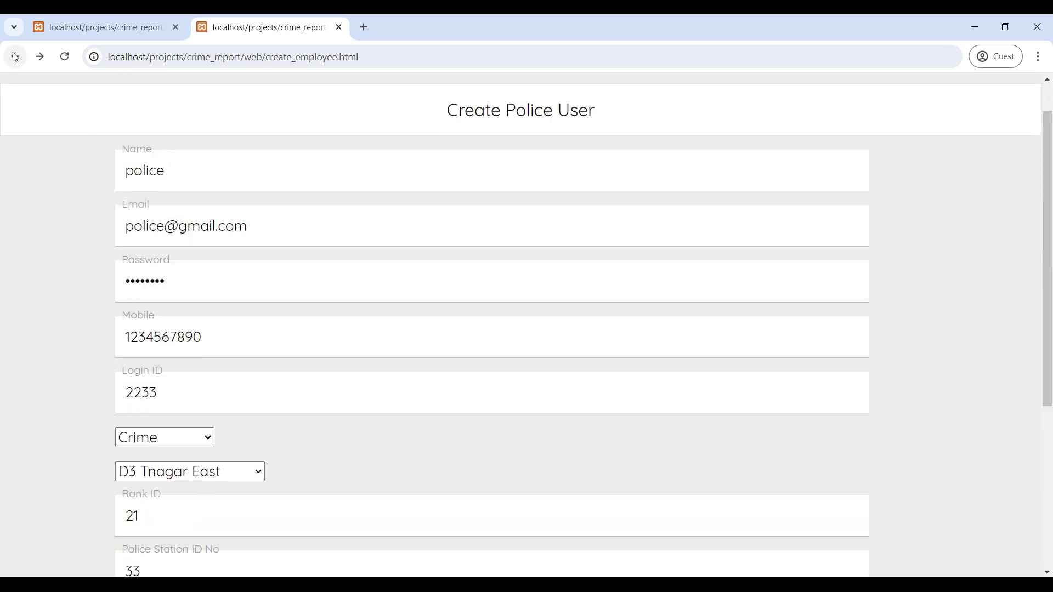
From Admin Home, review the Division management page and its Dept Name field.
click(15, 57)
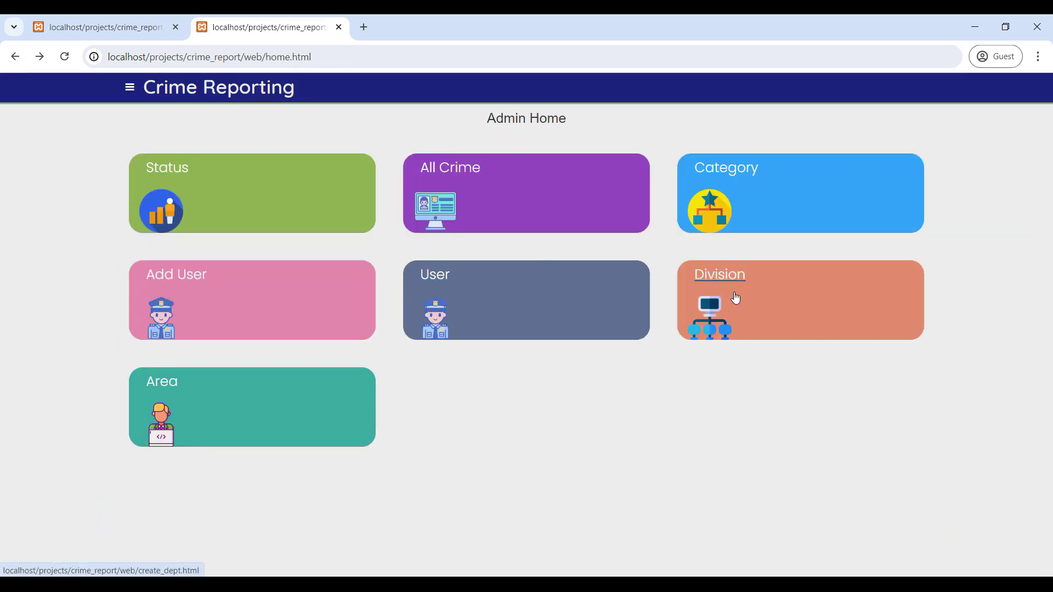
click(733, 298)
scroll(427, 345, down, 3)
scroll(427, 344, up, 3)
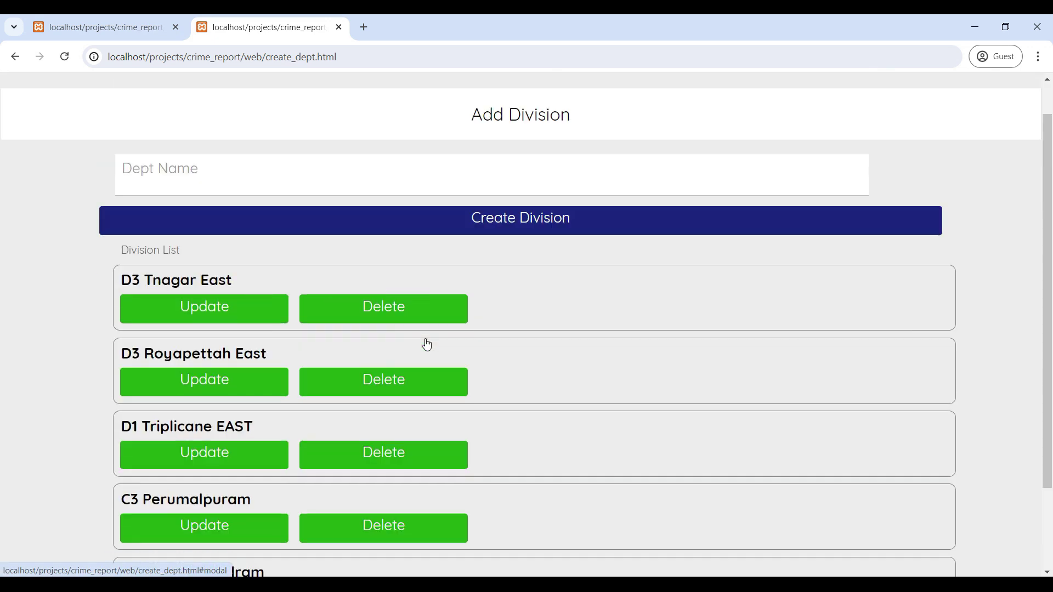
scroll(366, 351, down, 2)
scroll(366, 354, up, 2)
click(262, 224)
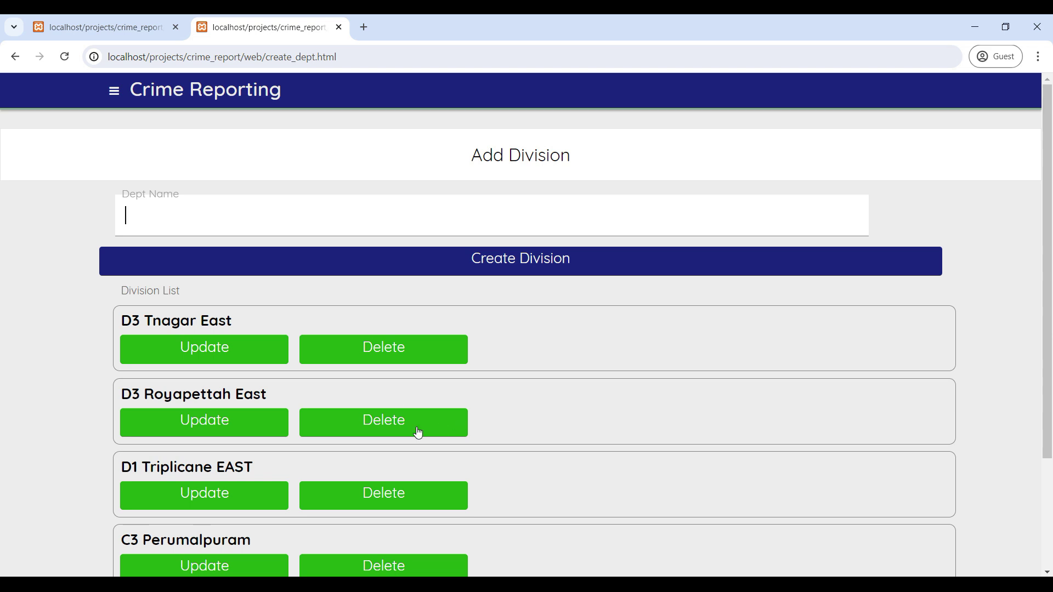
Review the Area page's existing areas, then head back to Admin Home.
click(15, 57)
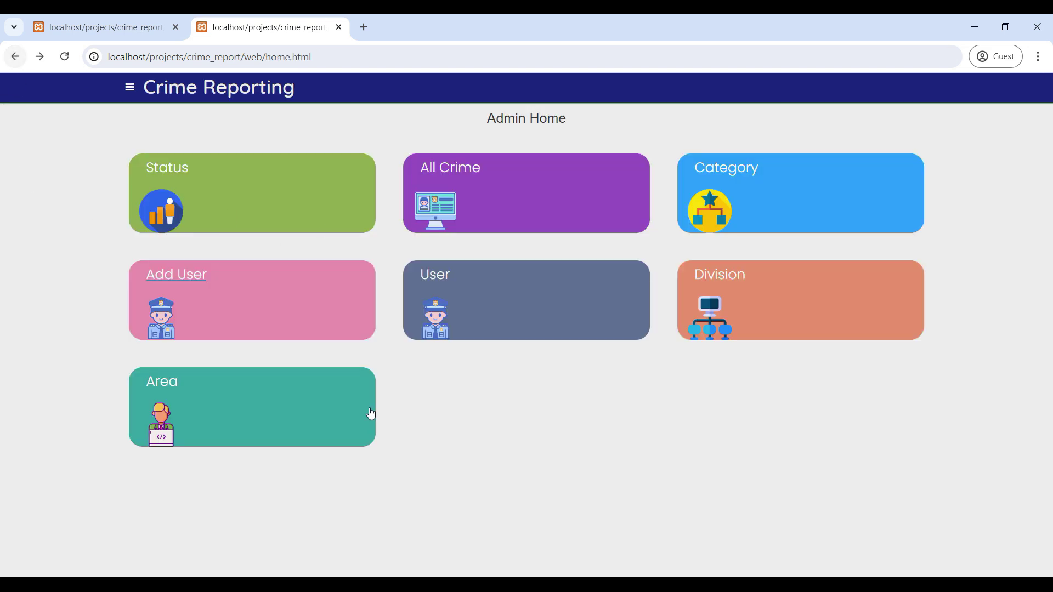
click(204, 401)
scroll(332, 403, down, 2)
scroll(332, 404, up, 2)
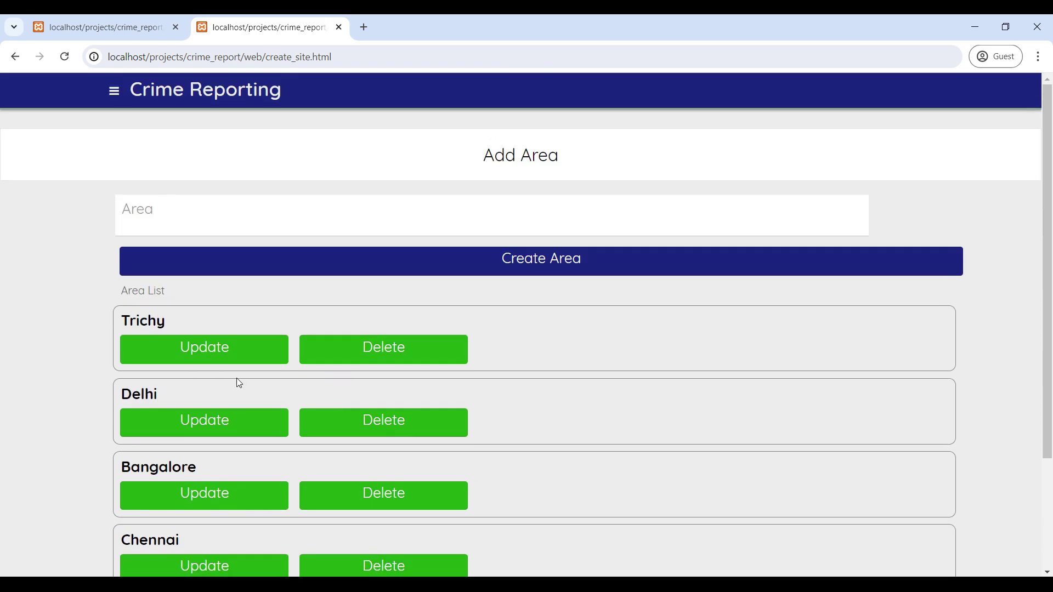
click(15, 56)
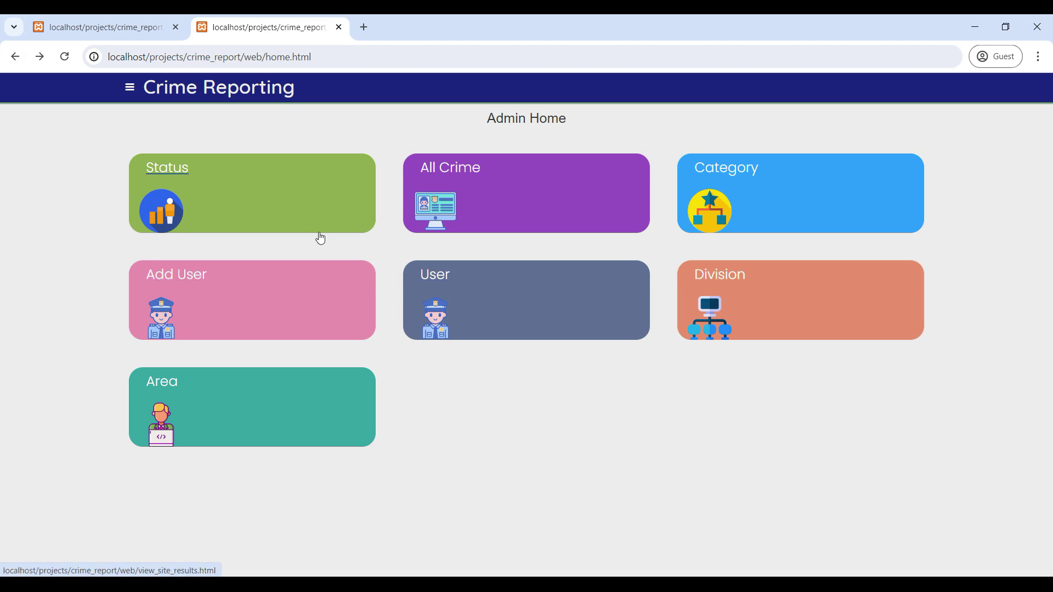
click(472, 187)
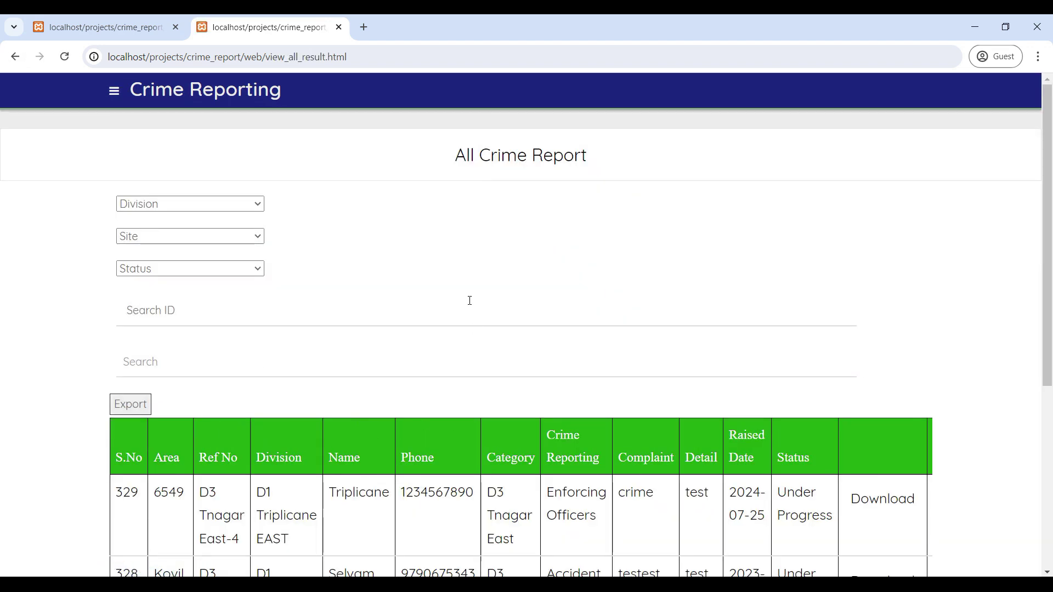
scroll(470, 300, down, 5)
scroll(469, 301, up, 5)
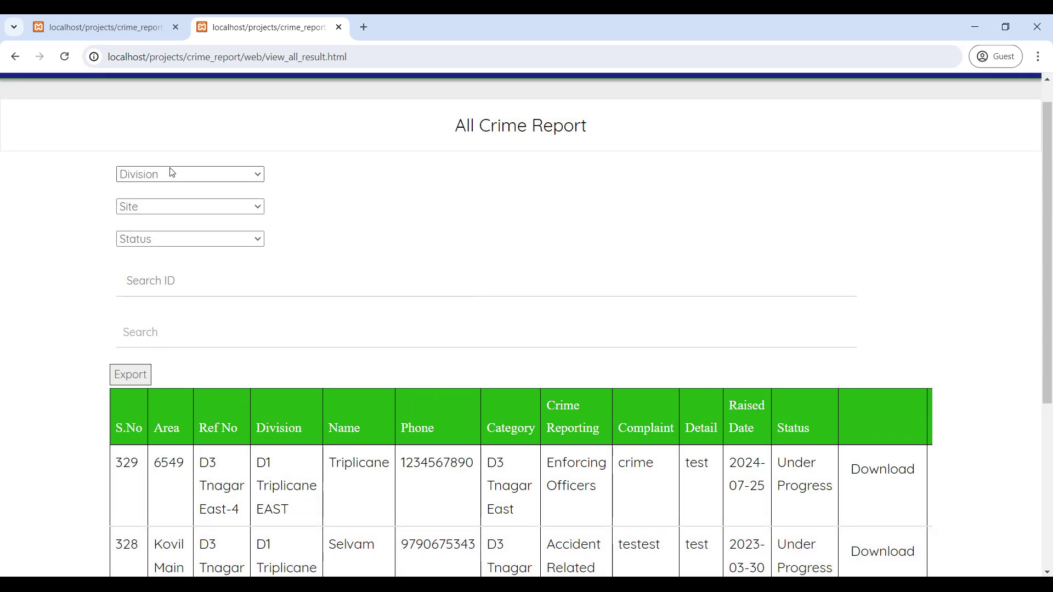
click(223, 174)
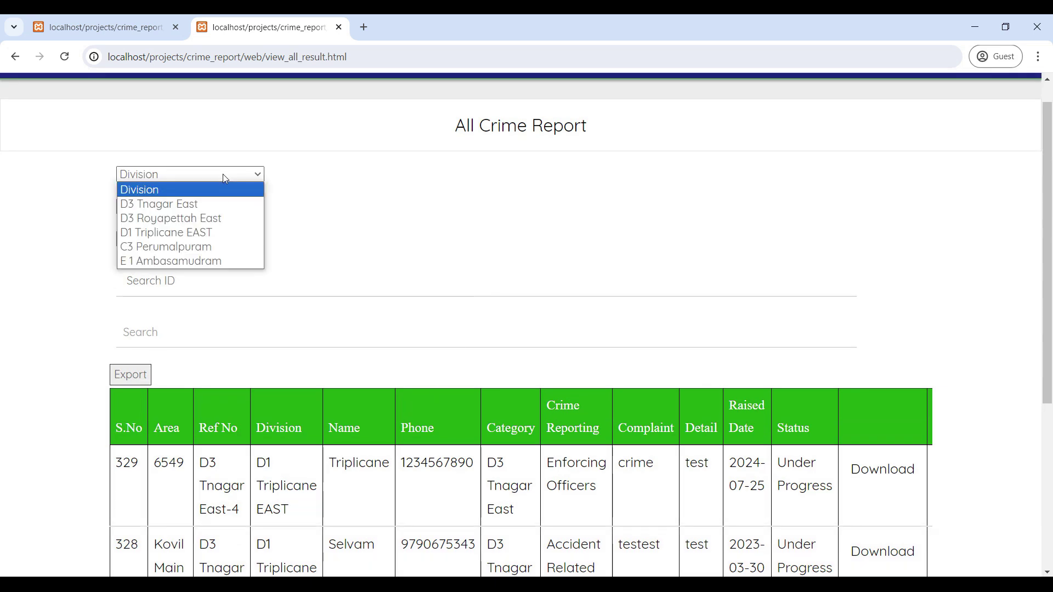
click(178, 210)
scroll(219, 277, down, 2)
scroll(216, 241, up, 2)
click(217, 241)
click(159, 295)
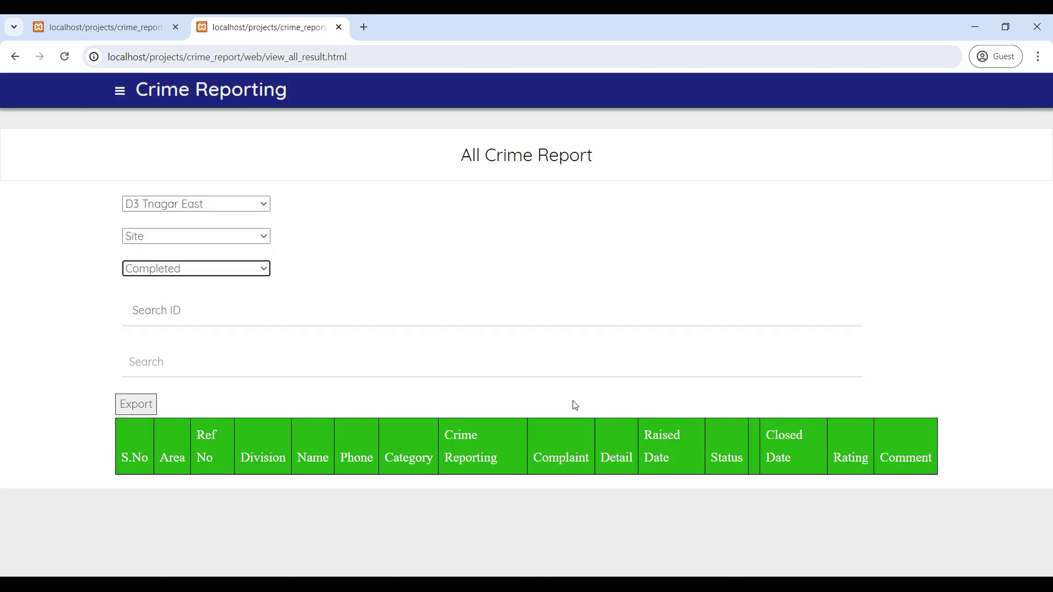
click(261, 269)
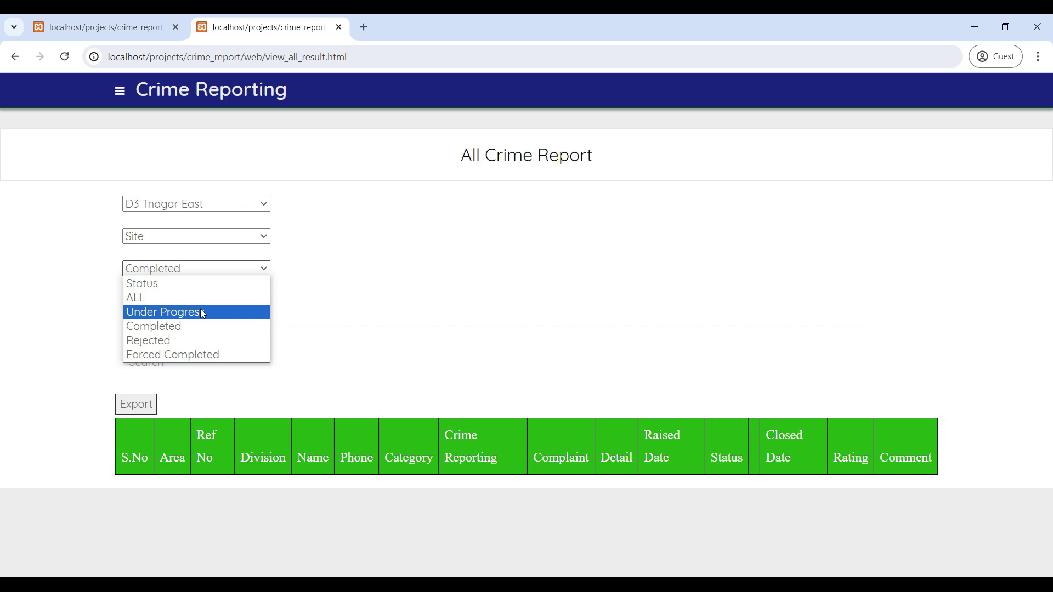
click(202, 311)
scroll(491, 400, down, 5)
scroll(300, 401, up, 5)
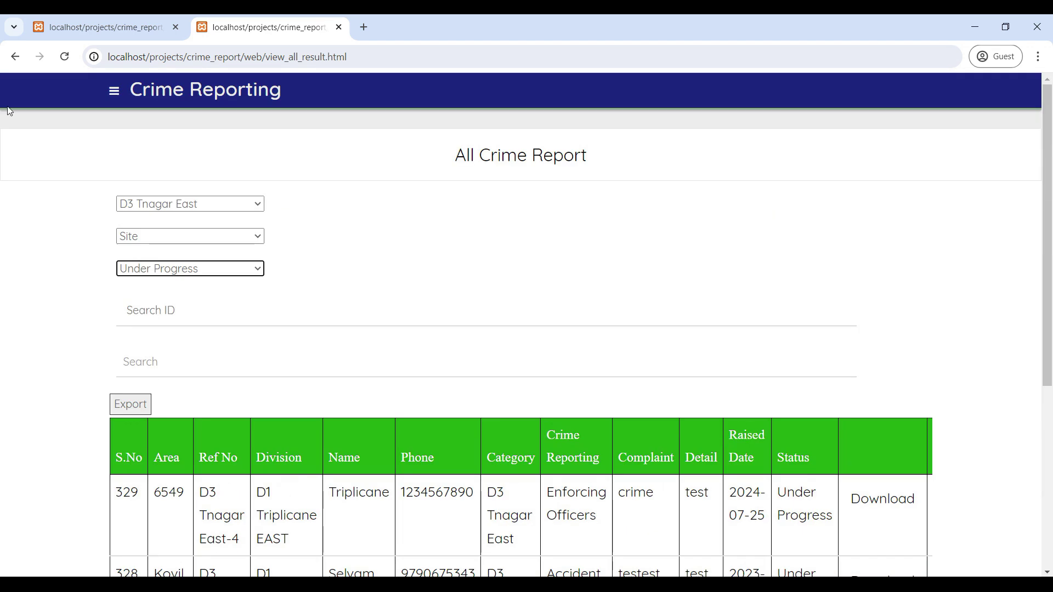
click(15, 57)
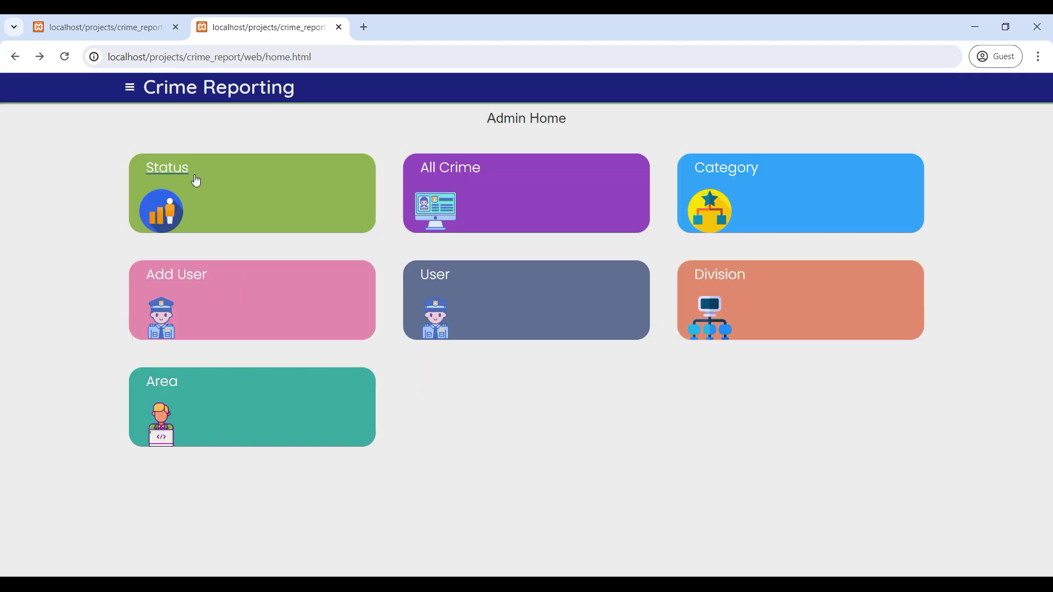
click(196, 180)
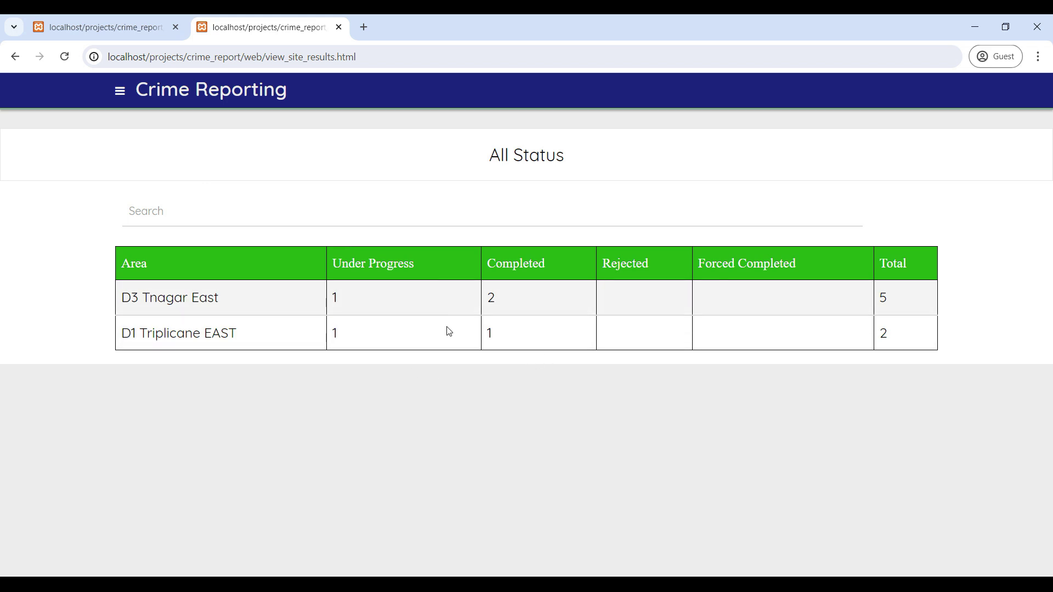
Search 'd1' in the All Status table, then go back to Admin Home.
click(179, 220)
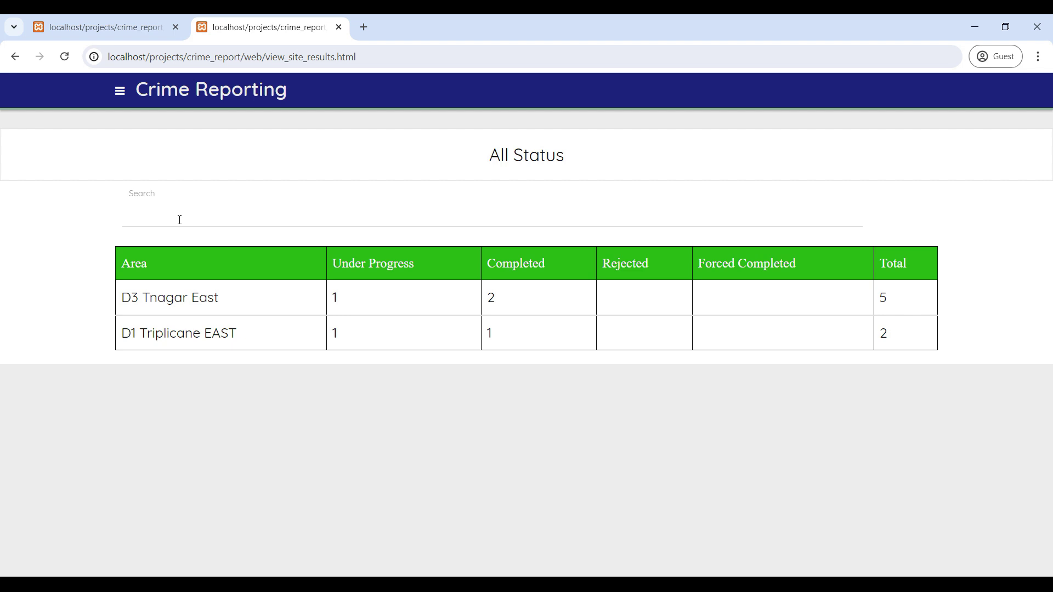
text(d1)
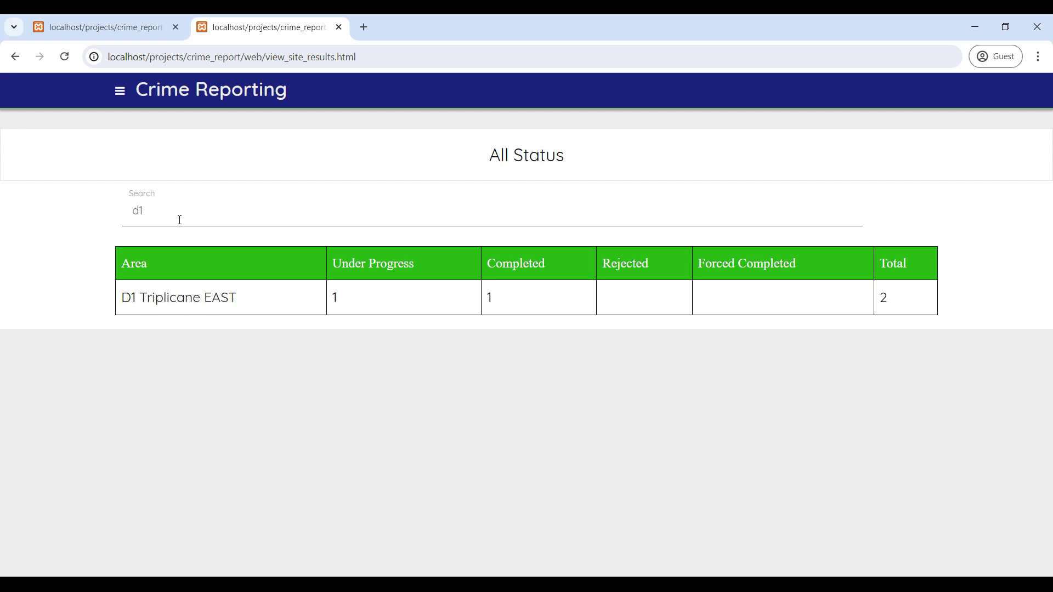
click(15, 56)
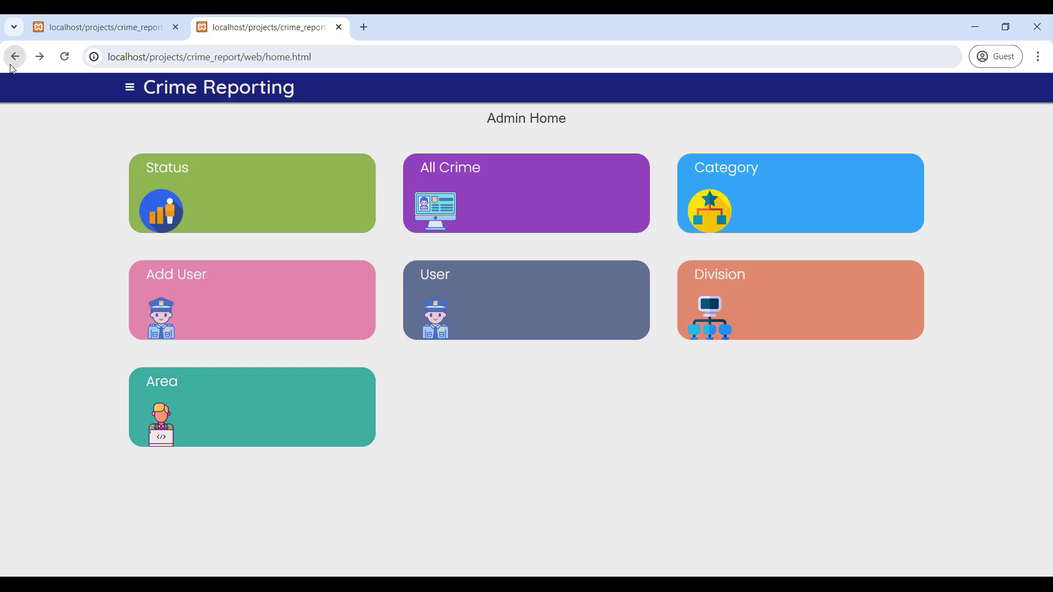
Log out of the admin account from the side navigation.
click(129, 86)
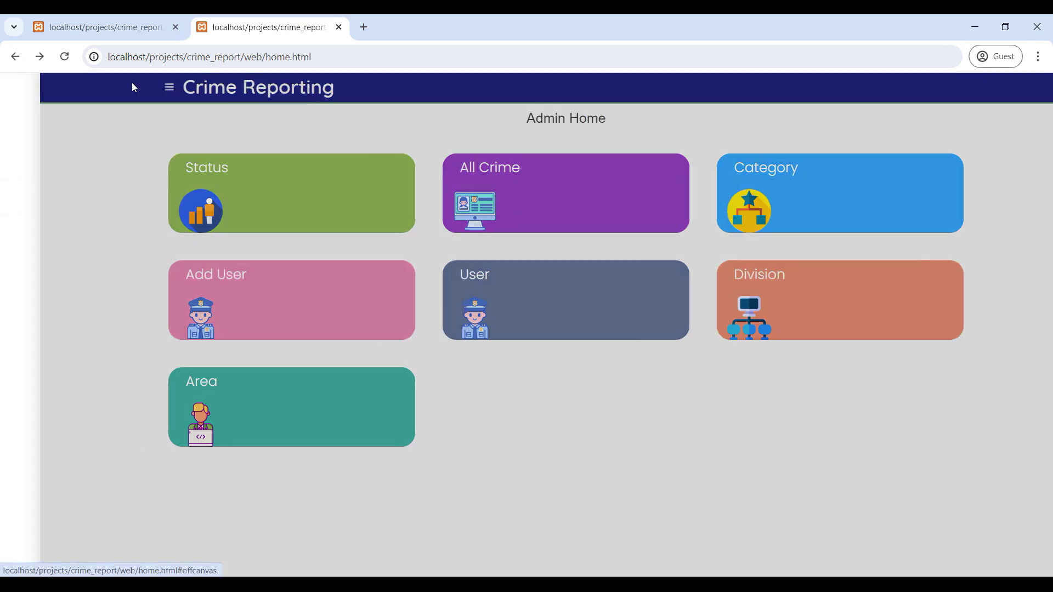
click(62, 231)
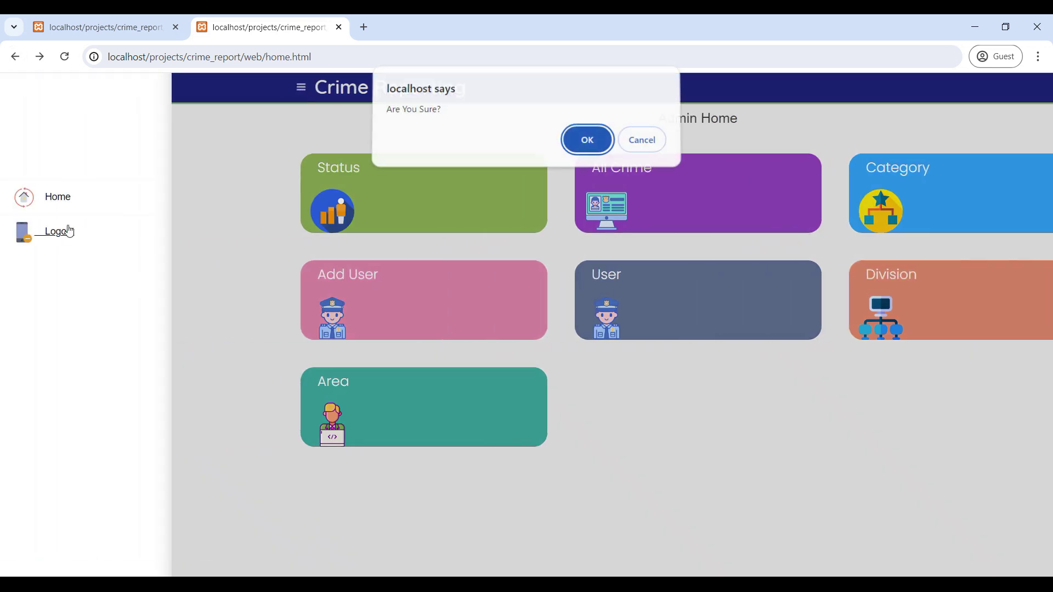
click(587, 144)
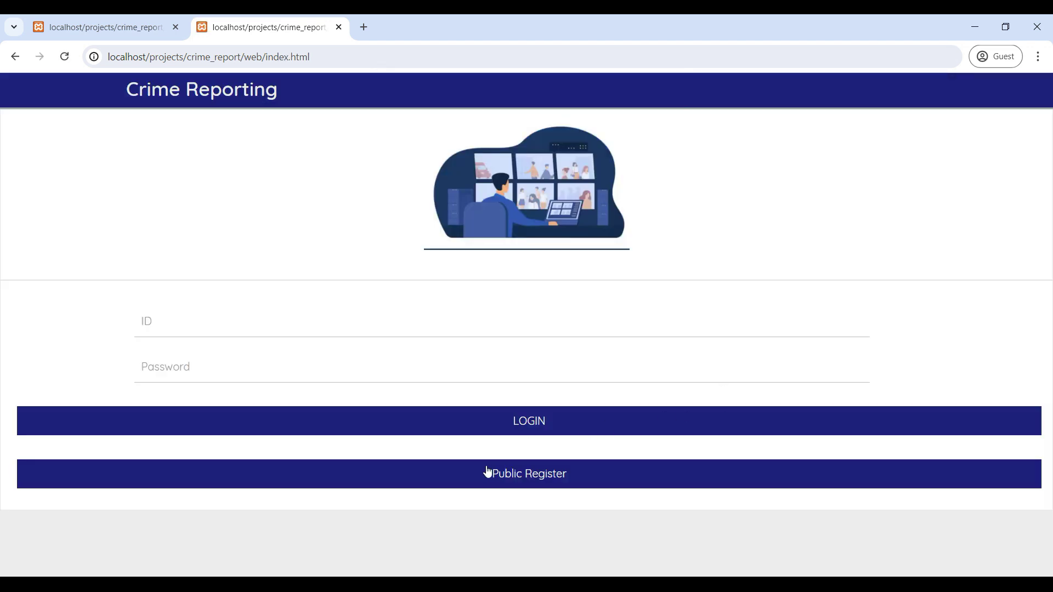
Open public registration and enter name user1, an e-mail and an eight-character password.
click(546, 478)
scroll(321, 372, down, 5)
scroll(321, 374, up, 5)
click(170, 222)
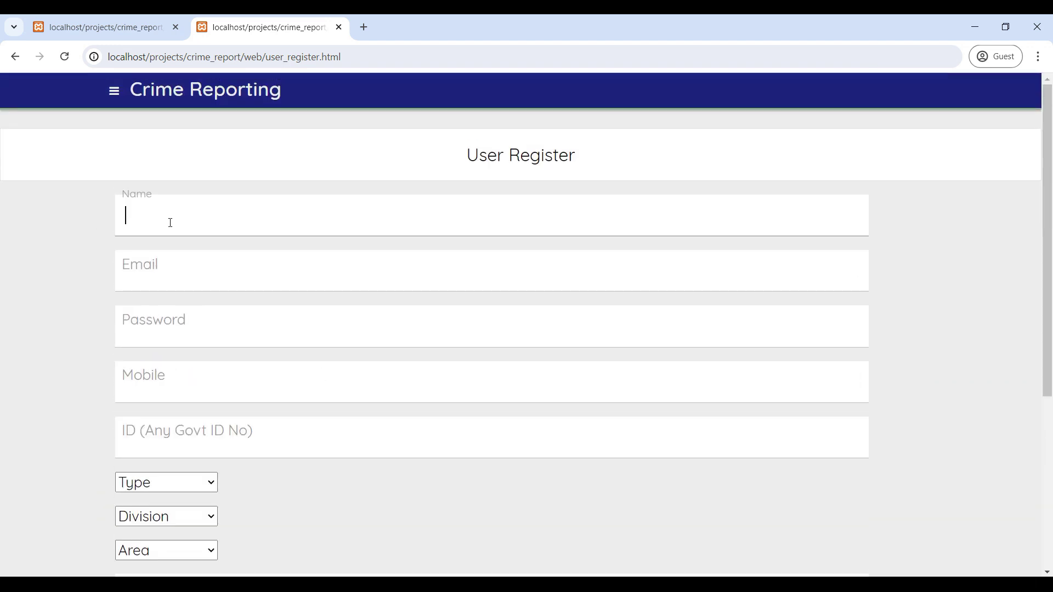
text(user1)
key(Tab)
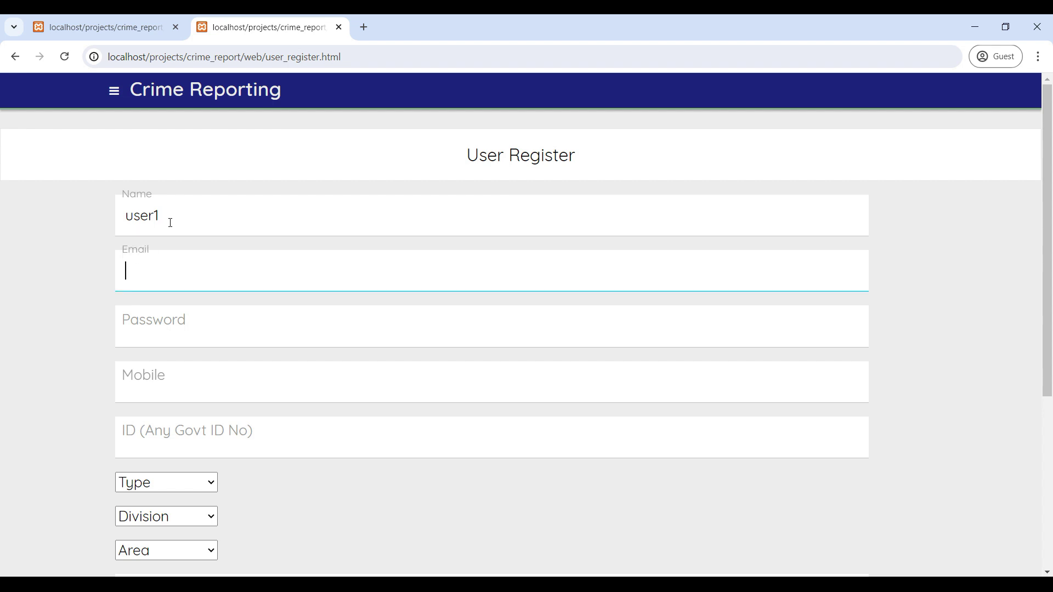
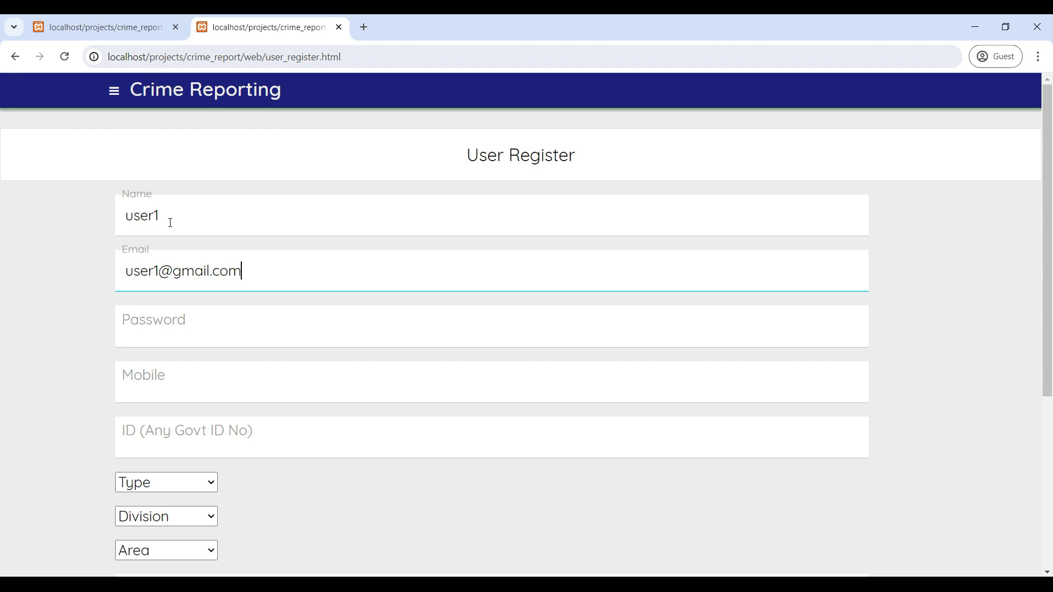
key(Tab)
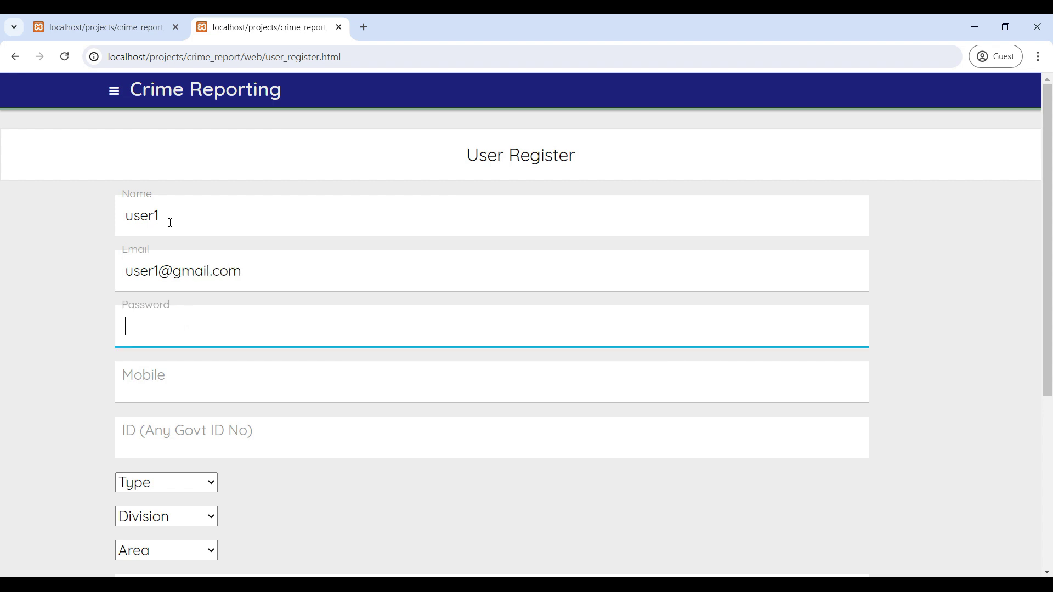
text(12345678)
Enter mobile and government ID, choose Public, D3 Tnagar East and area Bangalore.
scroll(170, 222, down, 3)
click(178, 181)
text(123)
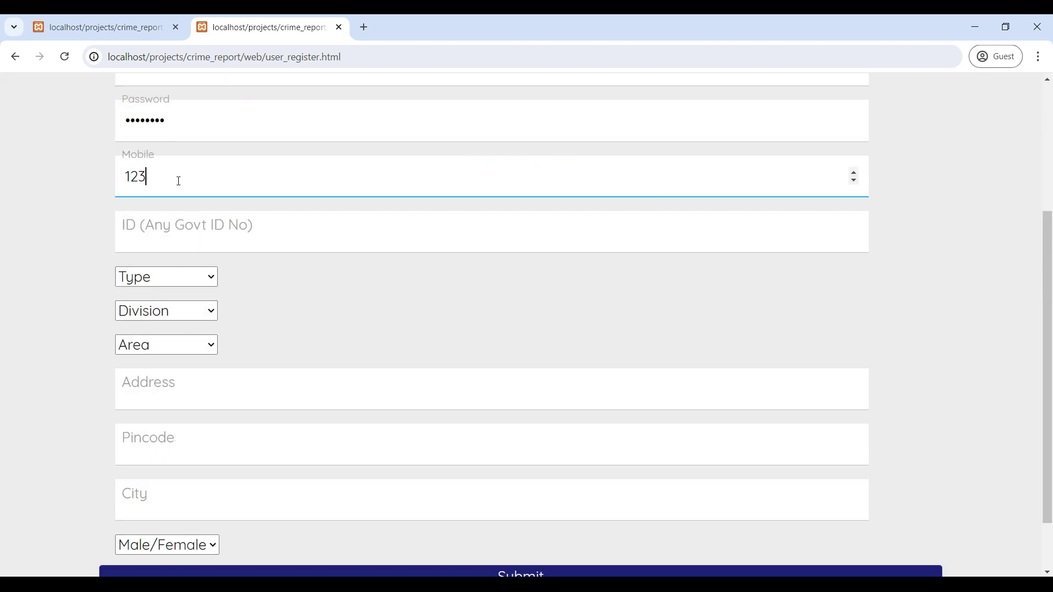
text(4567890)
scroll(178, 181, down, 2)
click(193, 178)
text(2233)
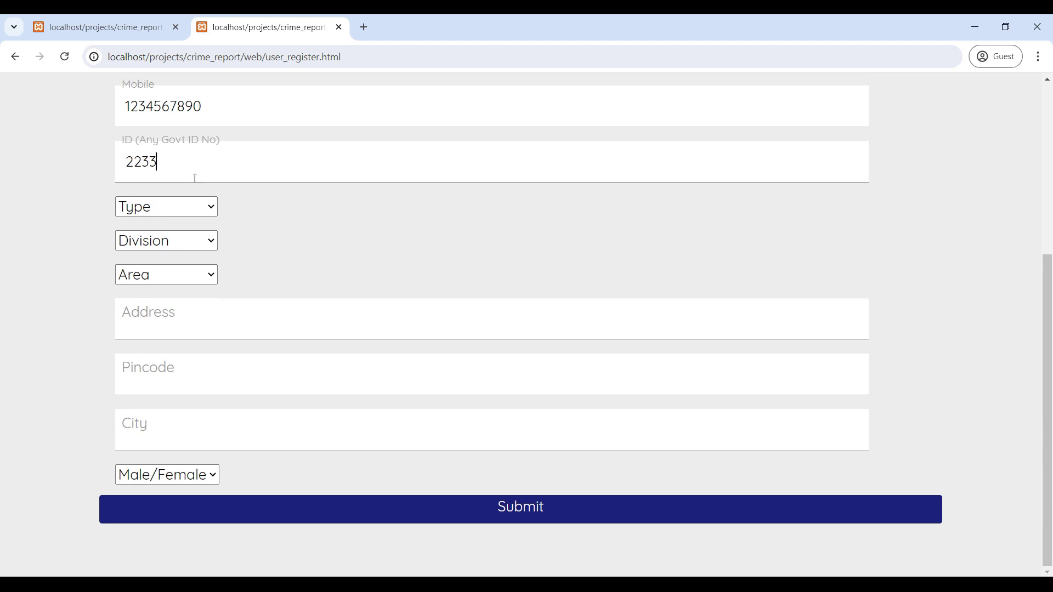
click(193, 209)
click(180, 243)
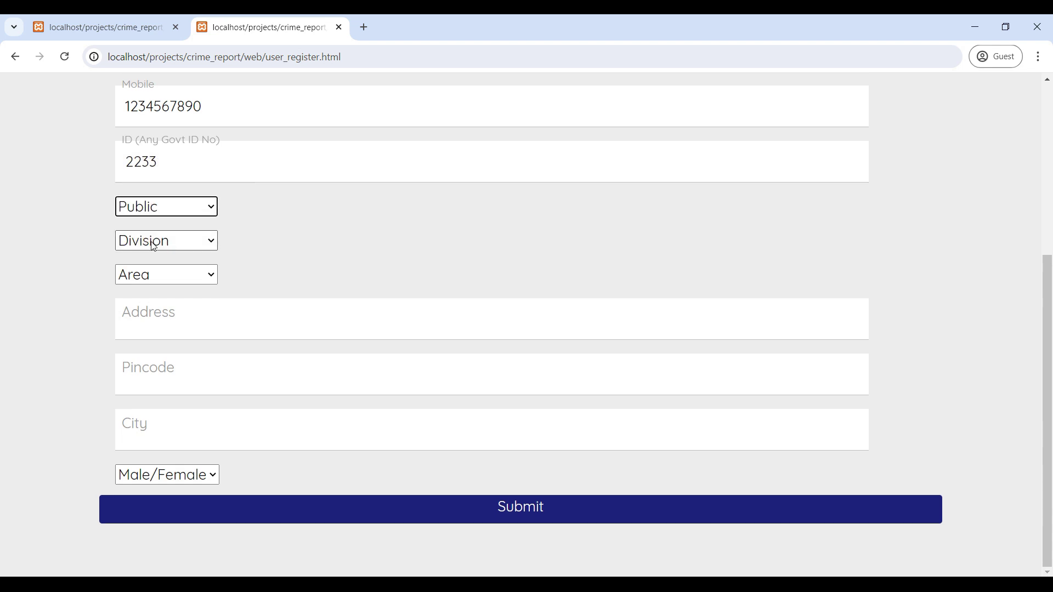
click(183, 241)
click(192, 280)
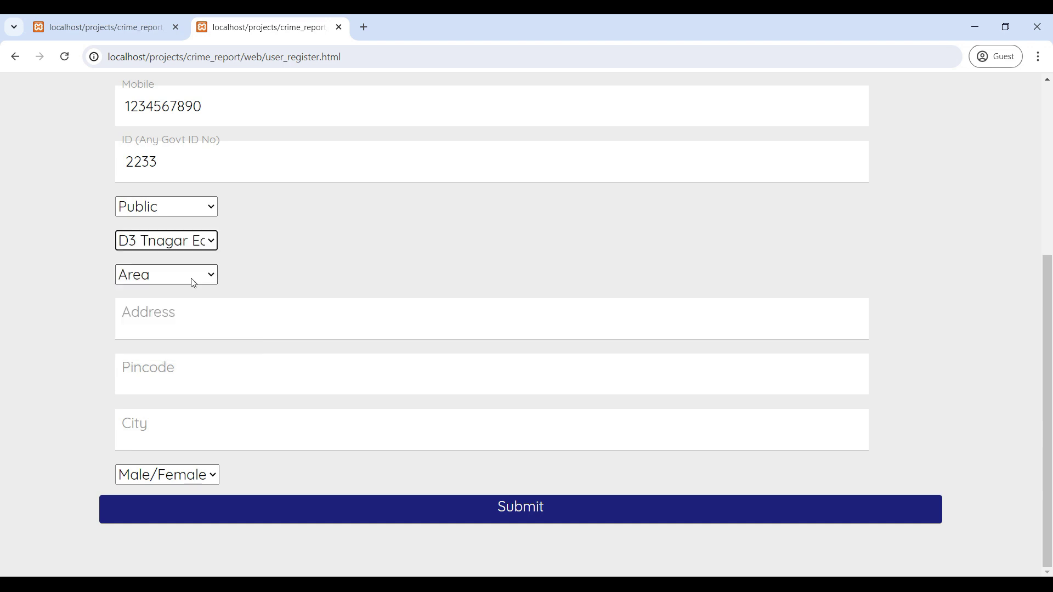
click(192, 282)
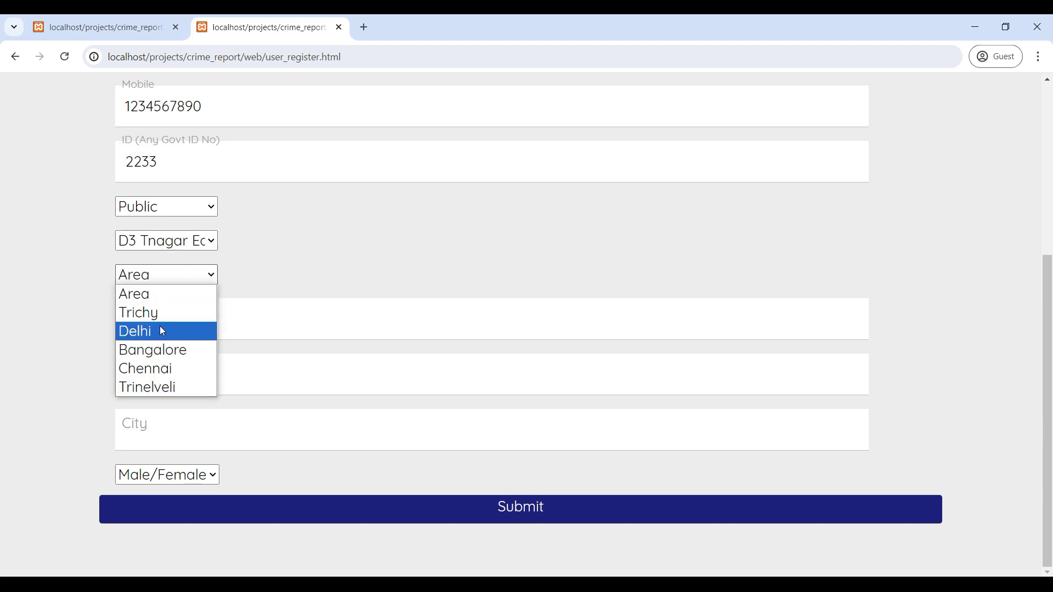
click(174, 351)
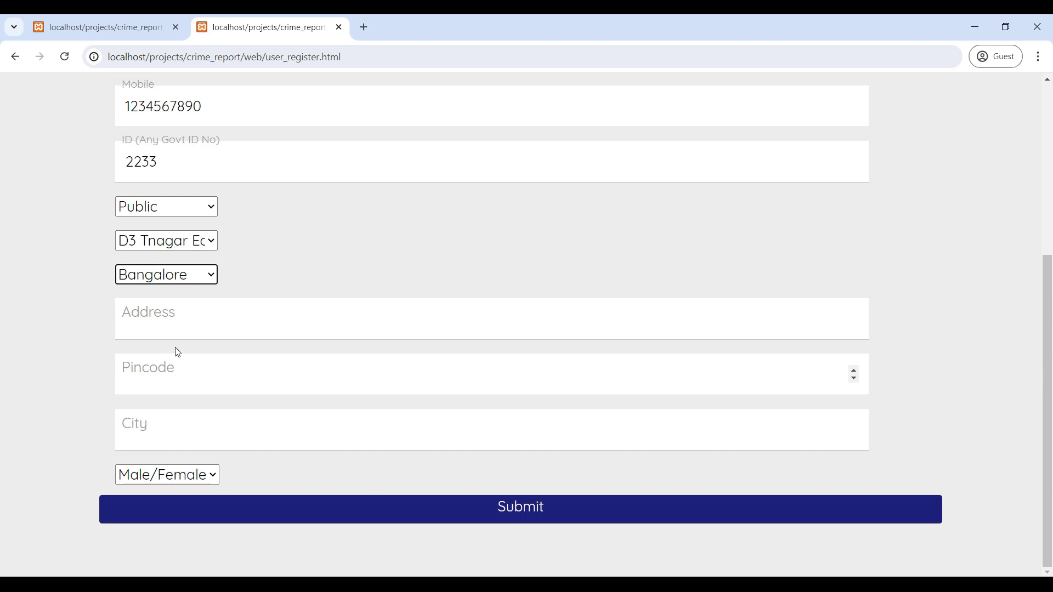
Fill address and city bangalore, pincode 560001, gender Male, then submit the registration.
click(201, 317)
text(ba)
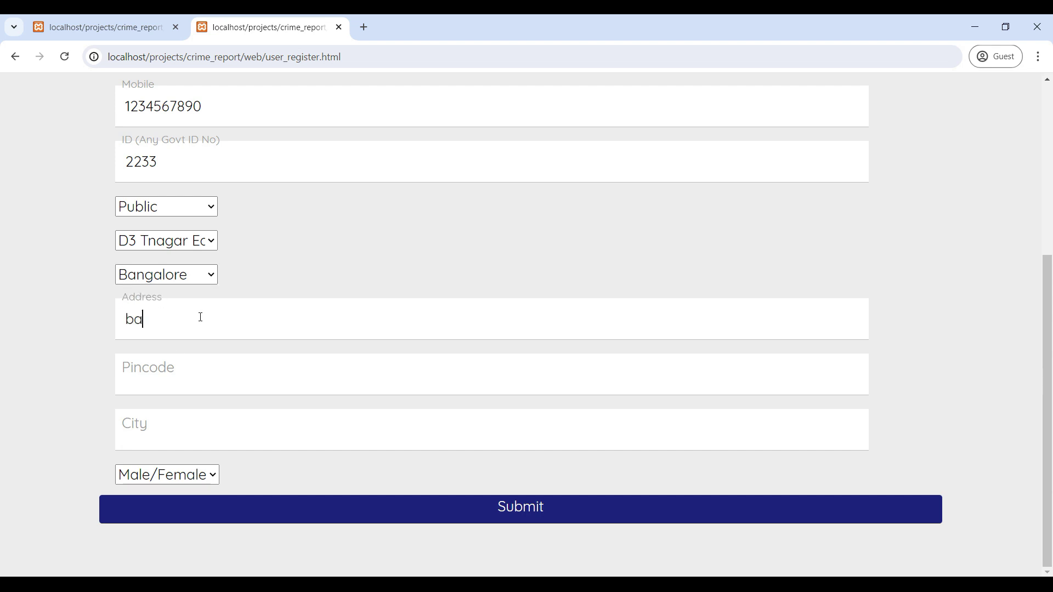
text(ngalore)
key(Tab)
text(560001)
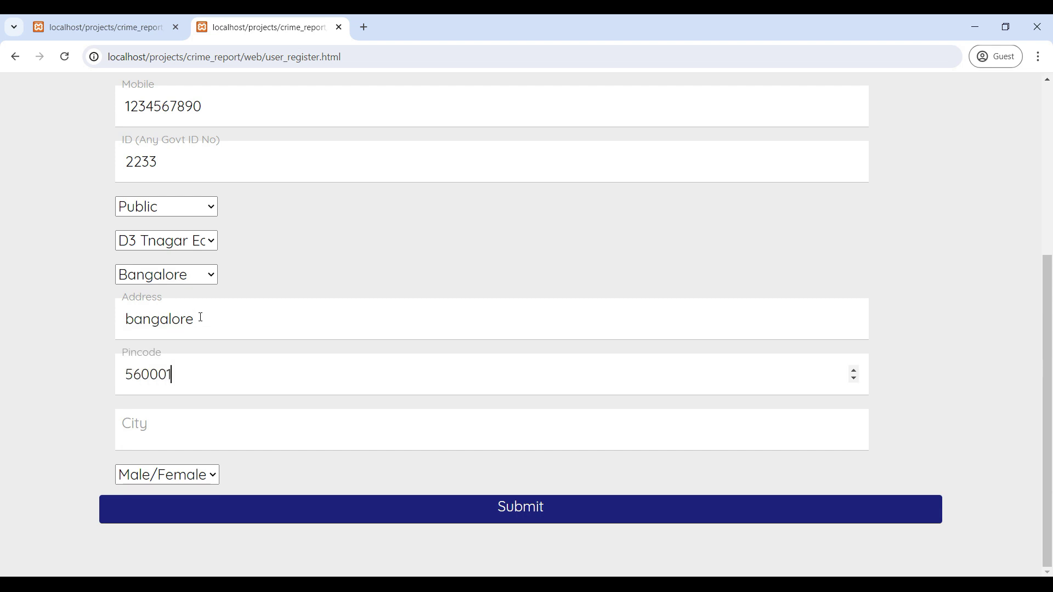
key(Tab)
text(ban)
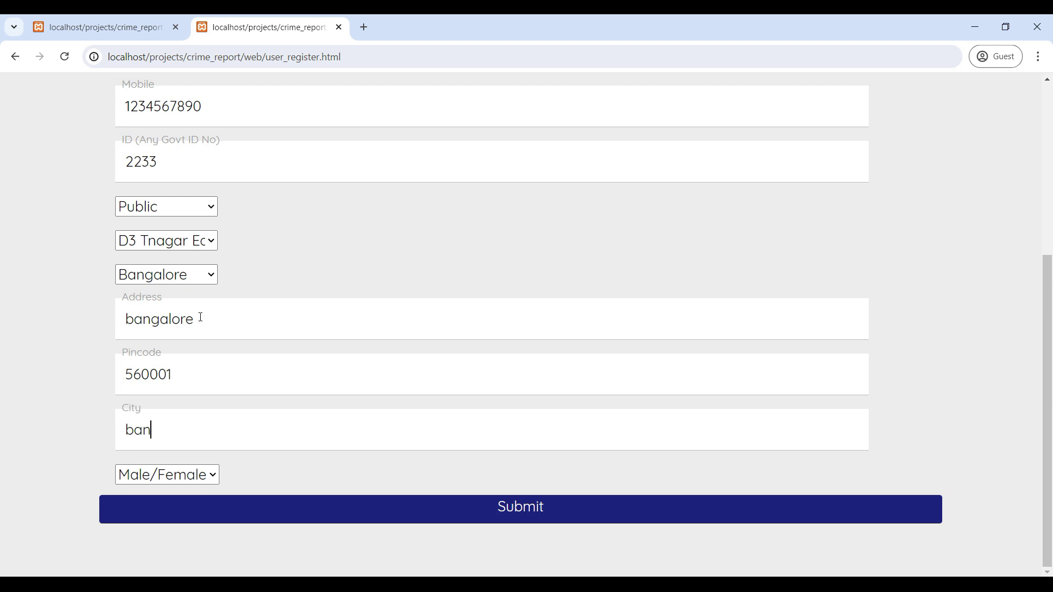
text(galore)
key(Tab)
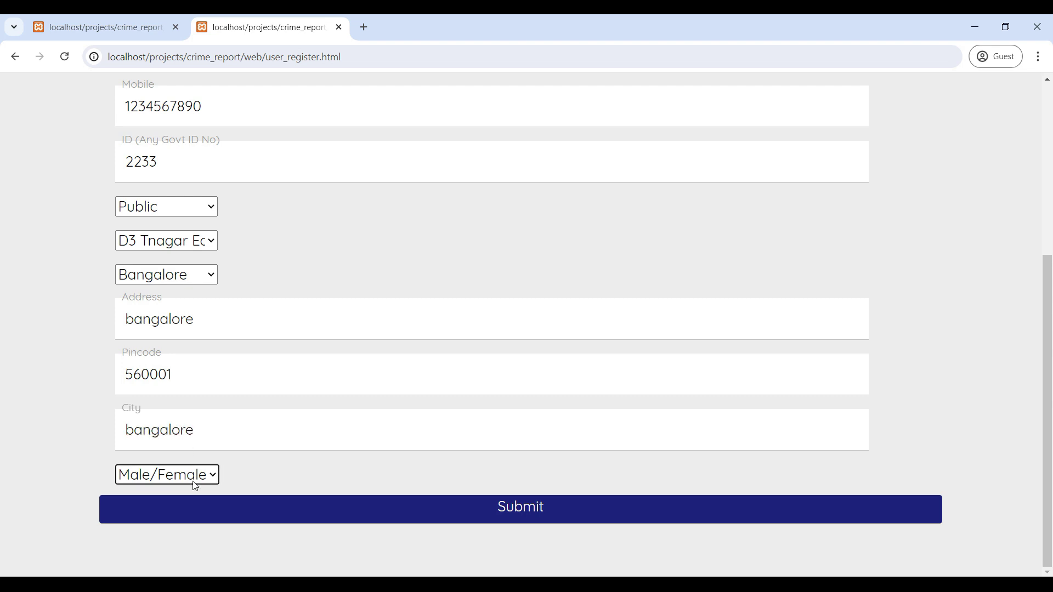
click(197, 475)
click(179, 512)
click(501, 526)
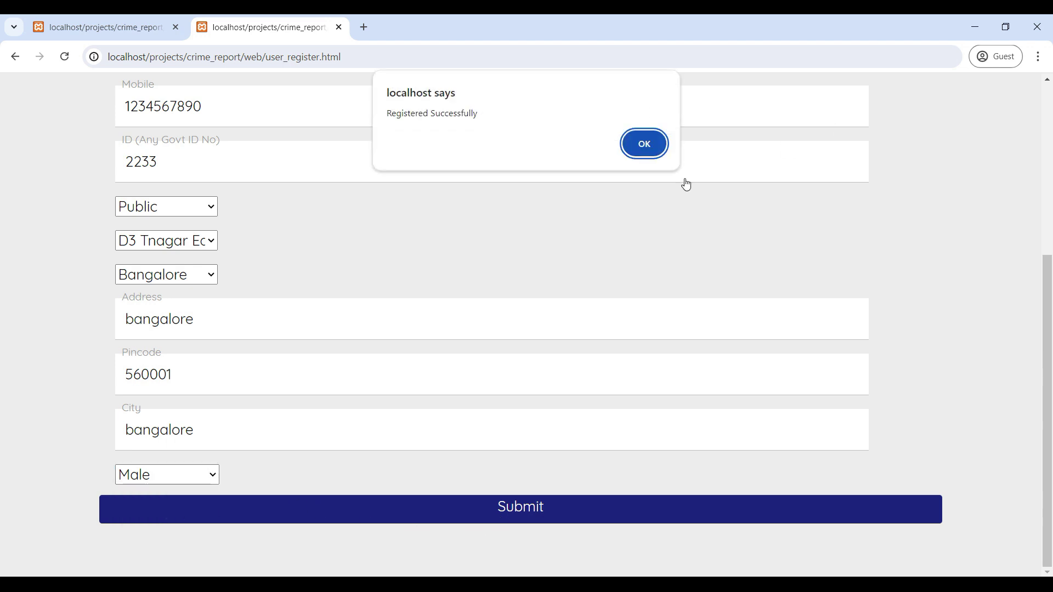
click(641, 144)
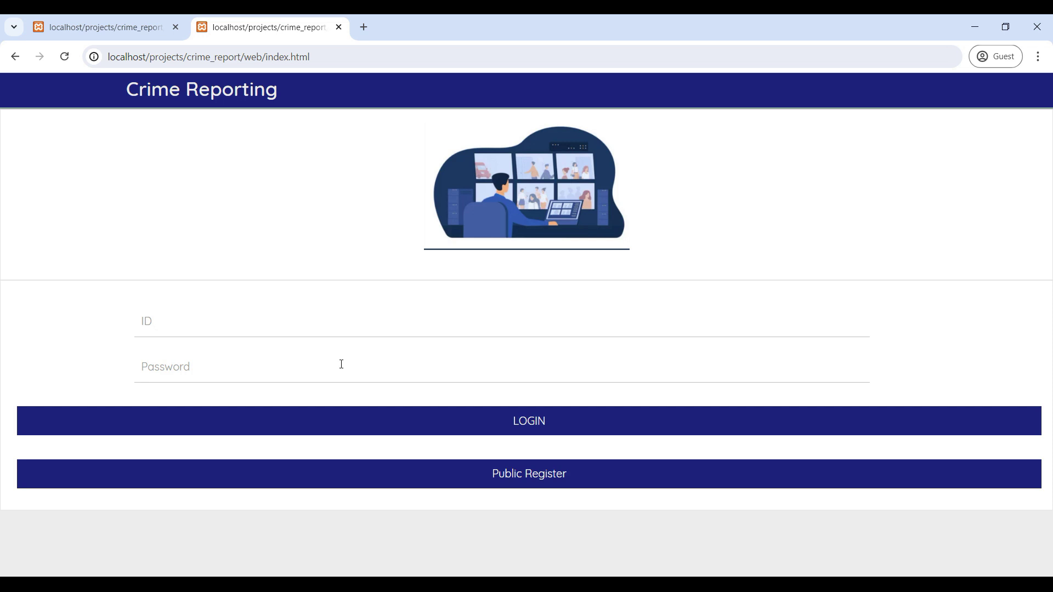
Log in with the new public user's ID and password and accept the Login Successful alert.
click(196, 323)
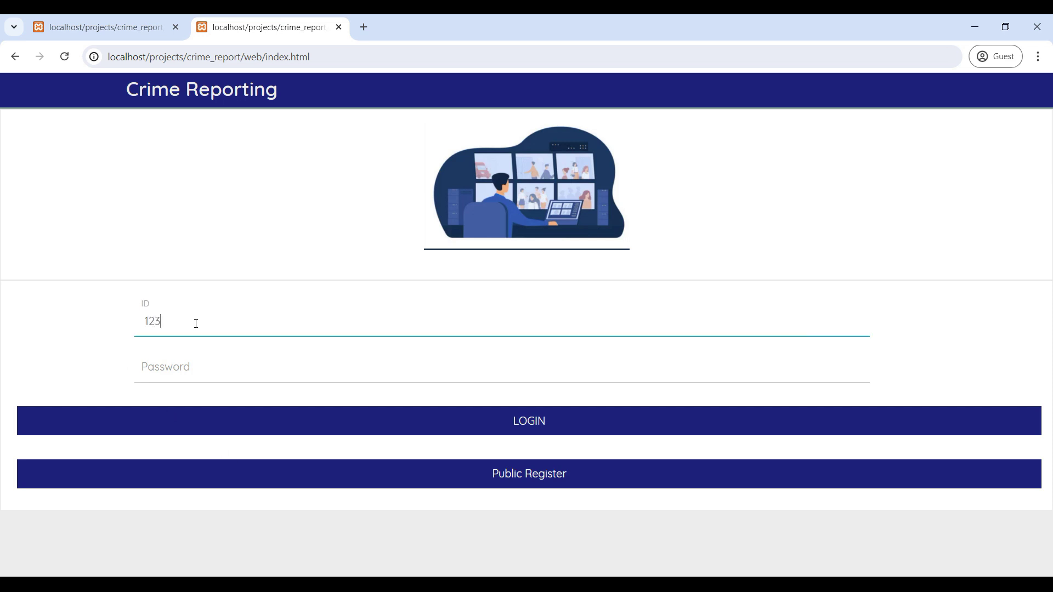
key(Tab)
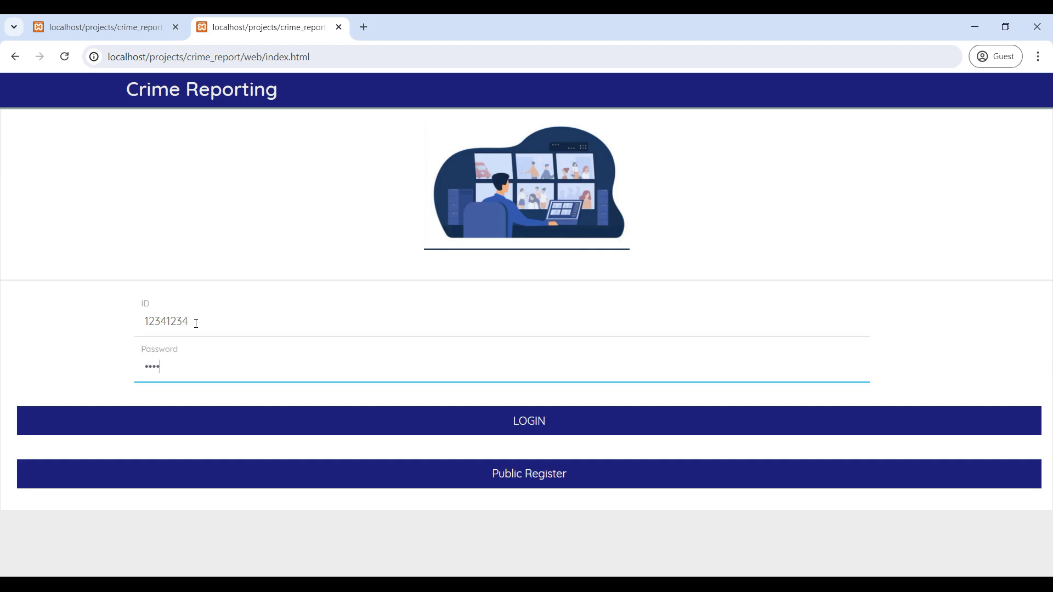
click(535, 416)
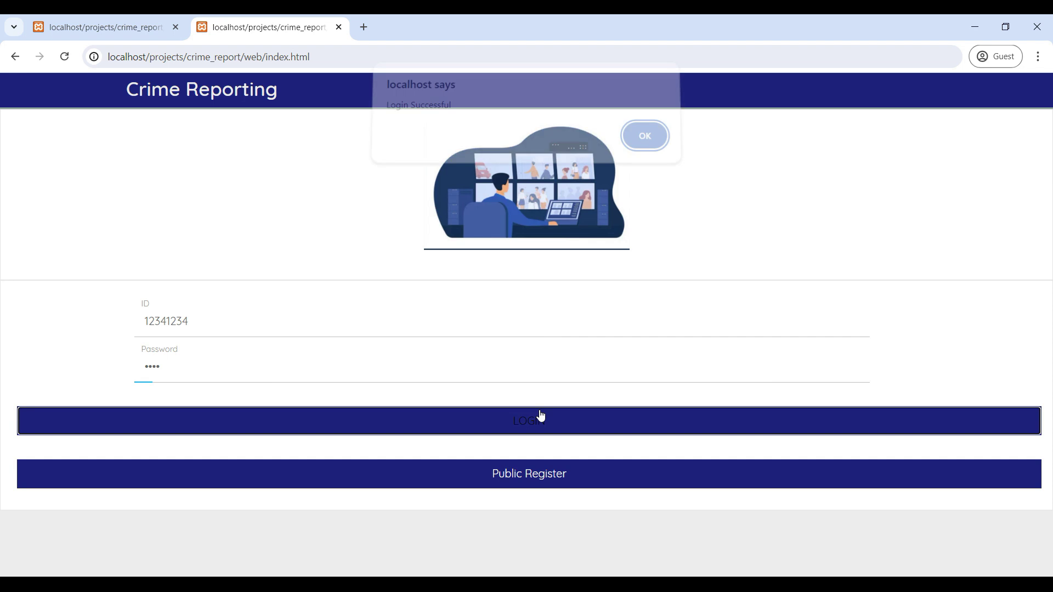
click(644, 143)
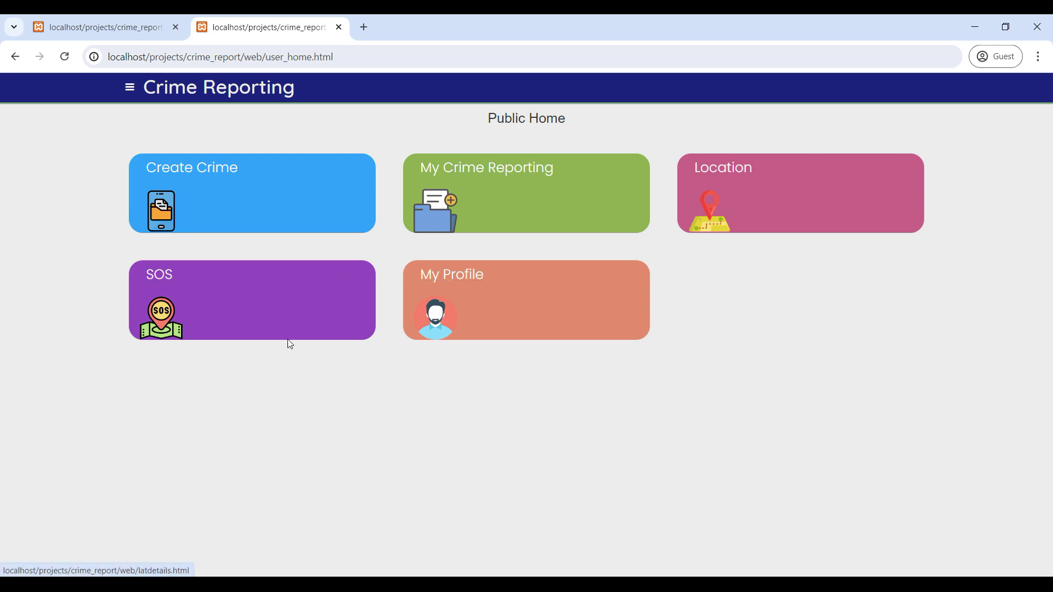
Start a new crime report with division D3 Tnagar East and category Offences by Juveniles.
click(229, 195)
scroll(301, 322, down, 5)
scroll(301, 313, up, 5)
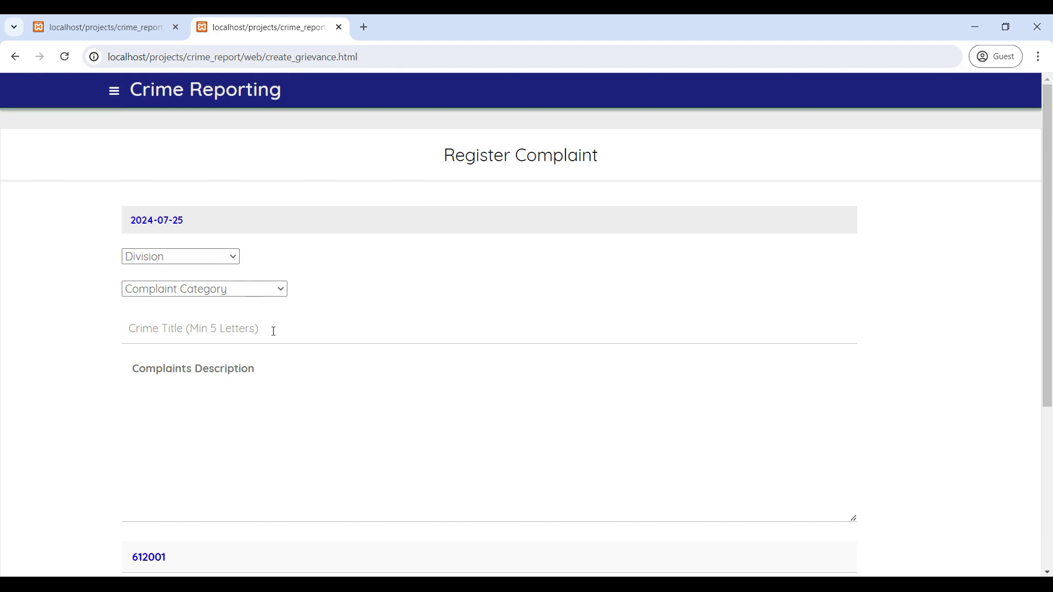
click(196, 257)
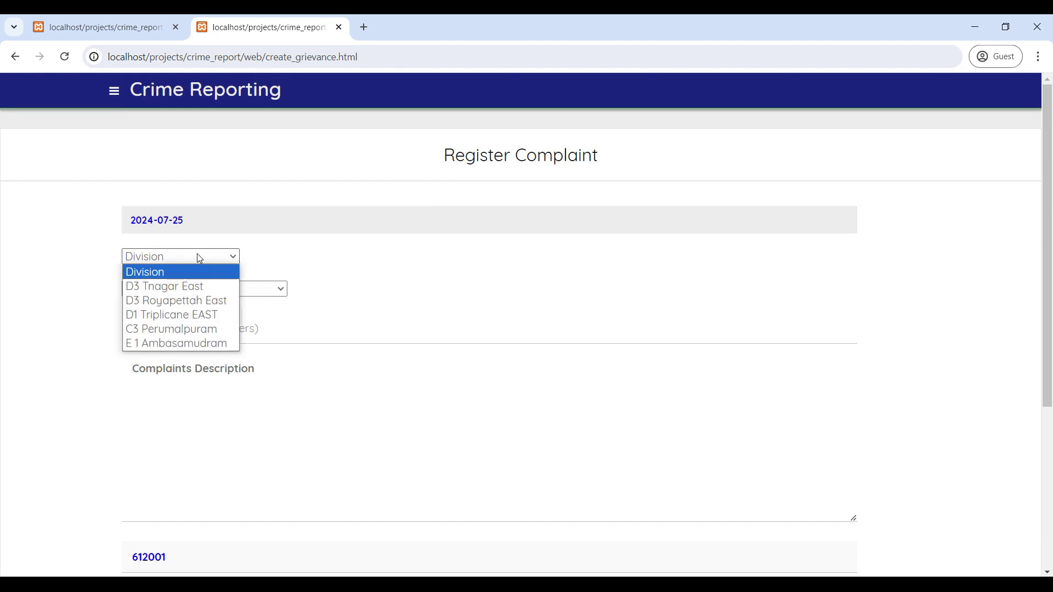
click(174, 285)
scroll(186, 296, down, 3)
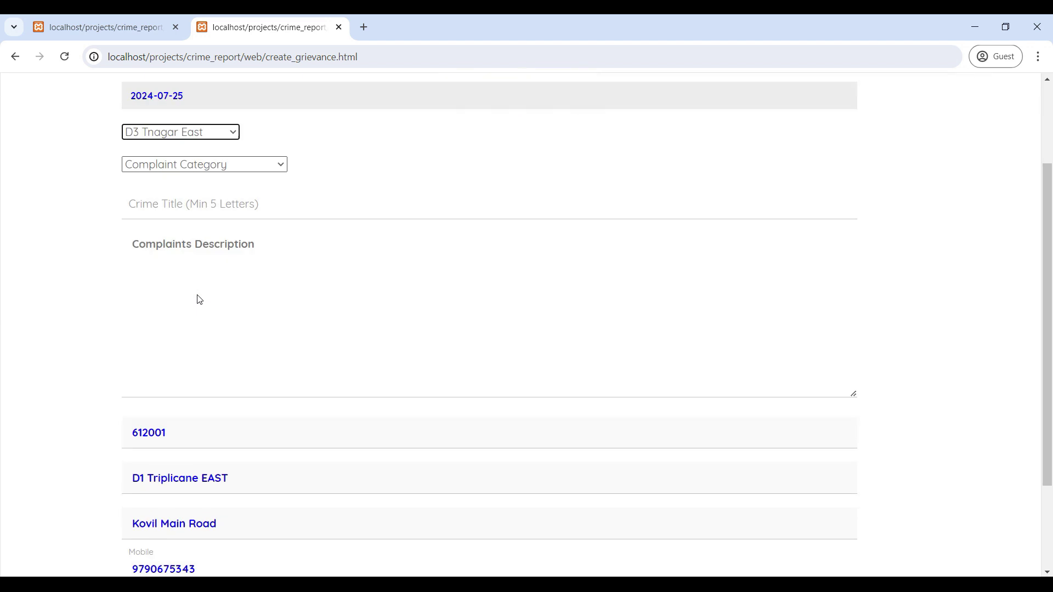
scroll(219, 318, up, 3)
click(243, 289)
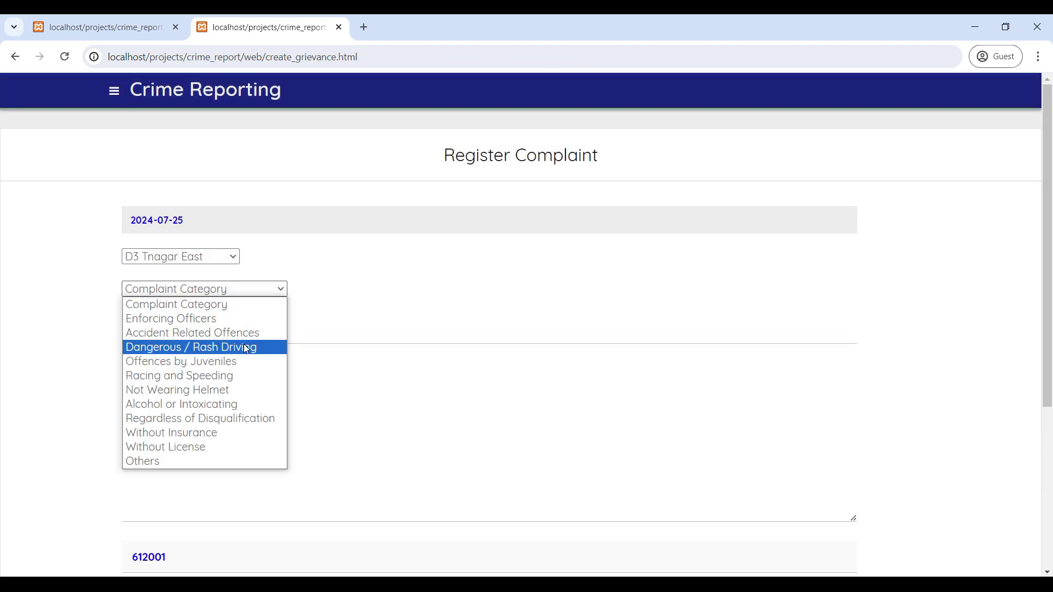
click(196, 369)
scroll(218, 360, down, 3)
scroll(220, 361, up, 1)
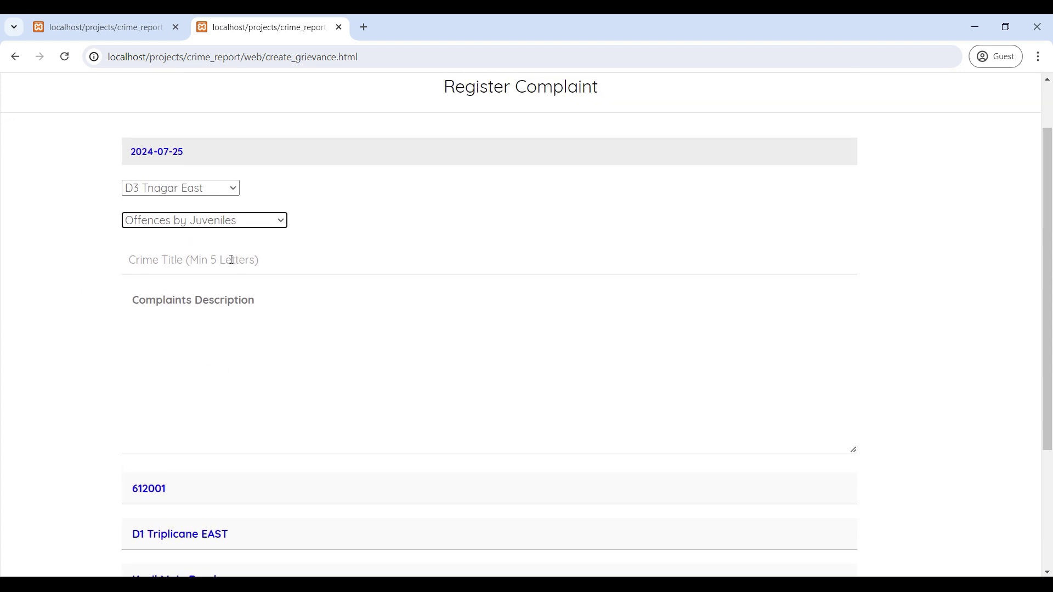
Enter the title 'theift' and a short description, then submit the complaint.
click(202, 267)
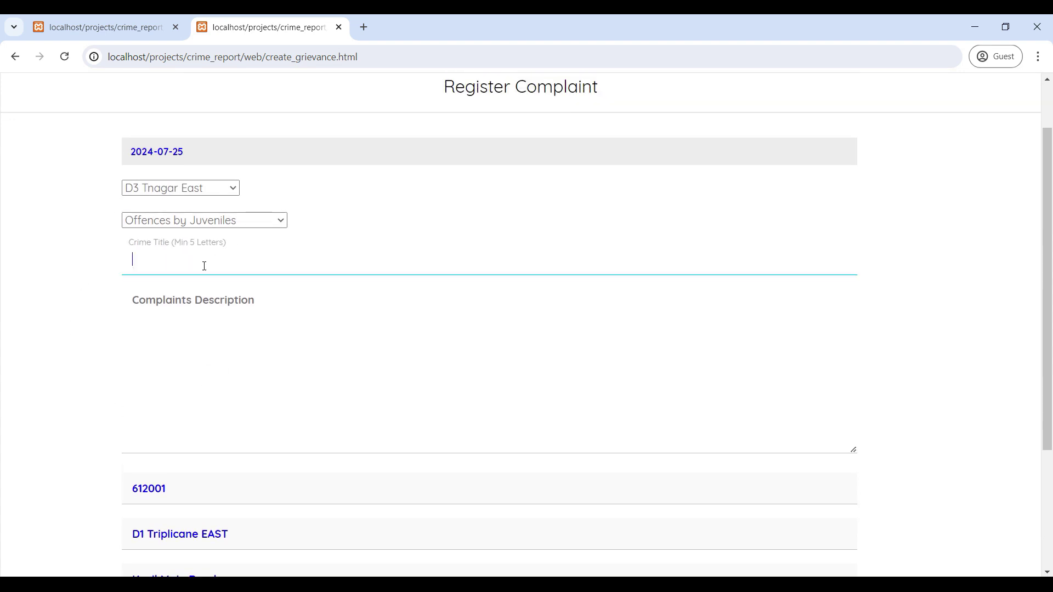
text(theift)
scroll(204, 264, down, 2)
click(214, 169)
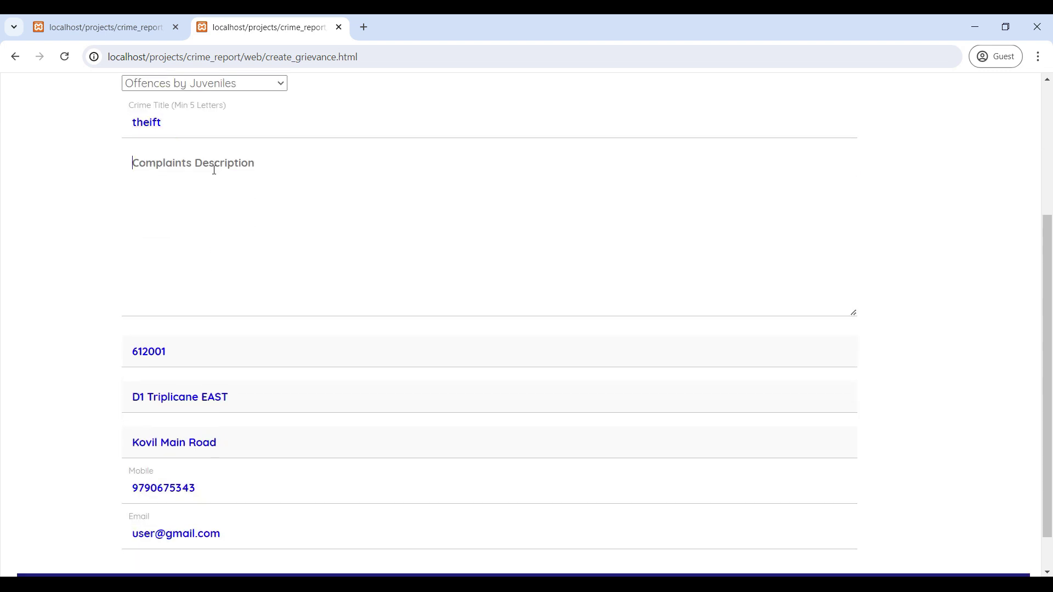
text(test)
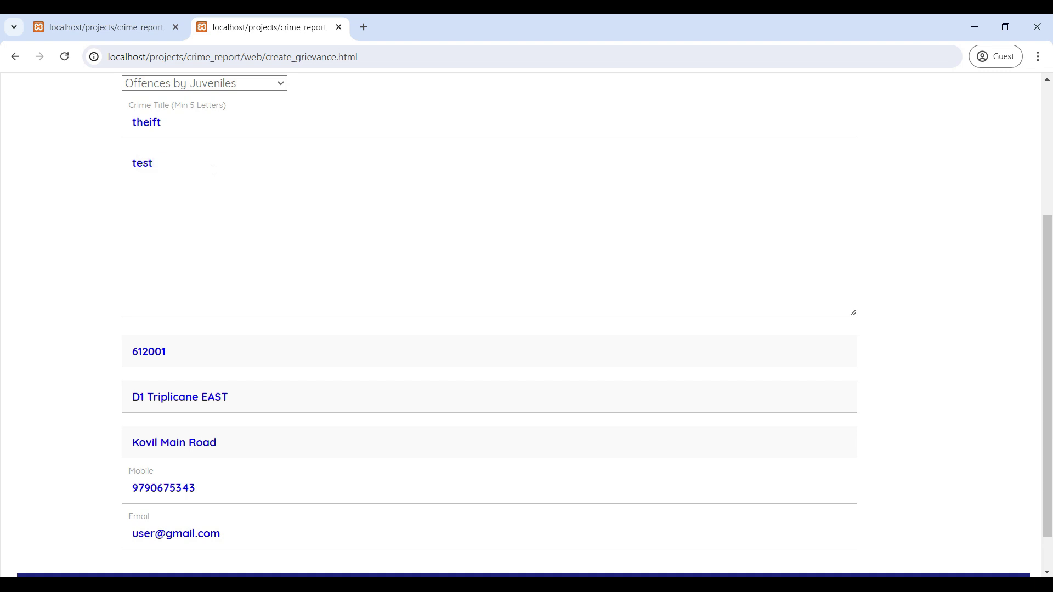
scroll(214, 170, down, 1)
click(554, 543)
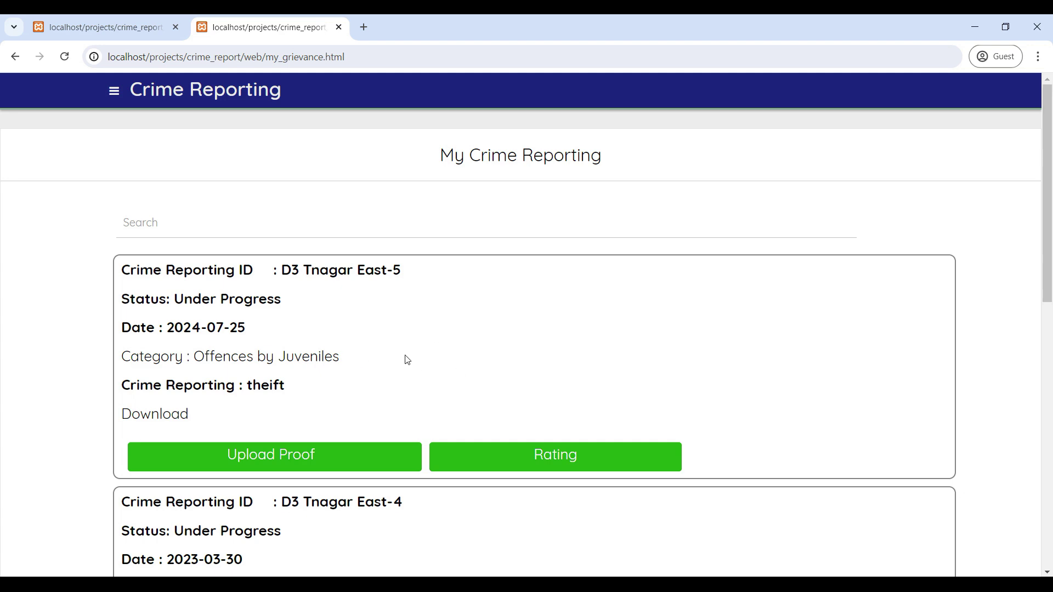
Search My Crime Reporting for 'theift' and open that report's Update Photo form.
scroll(406, 359, down, 2)
scroll(497, 207, up, 2)
scroll(491, 206, down, 10)
scroll(492, 287, up, 7)
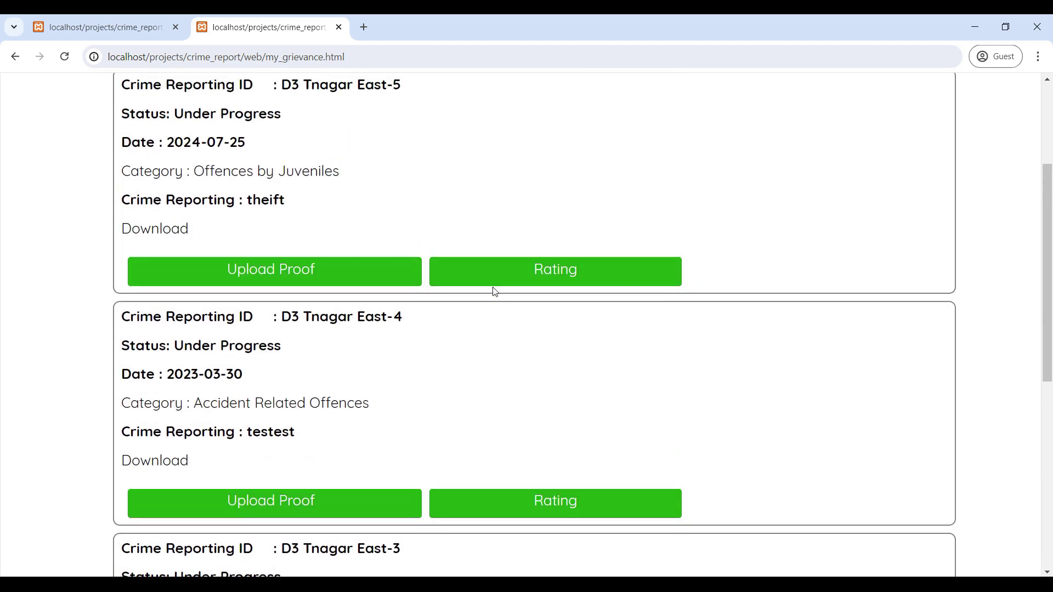
scroll(494, 292, up, 4)
scroll(413, 414, down, 1)
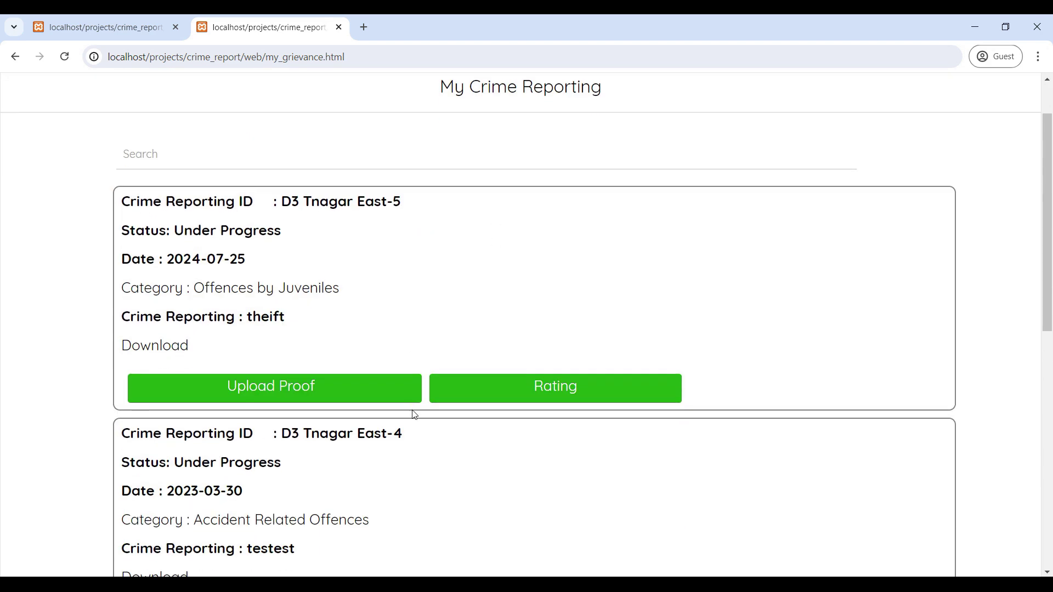
scroll(414, 415, up, 1)
click(185, 232)
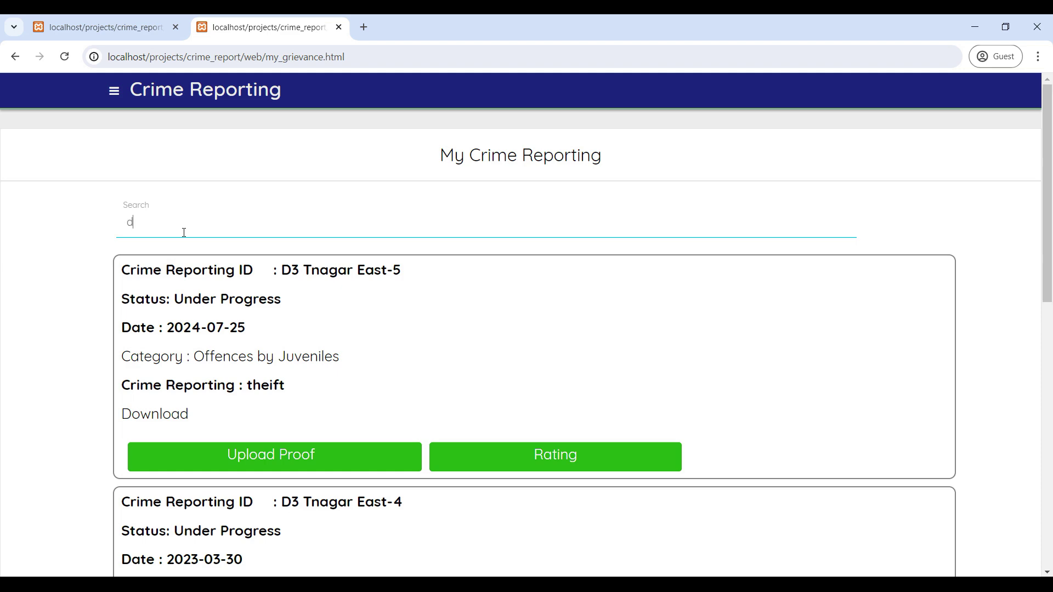
scroll(242, 318, down, 2)
scroll(245, 322, up, 2)
scroll(268, 378, down, 5)
scroll(155, 249, up, 5)
text(bo)
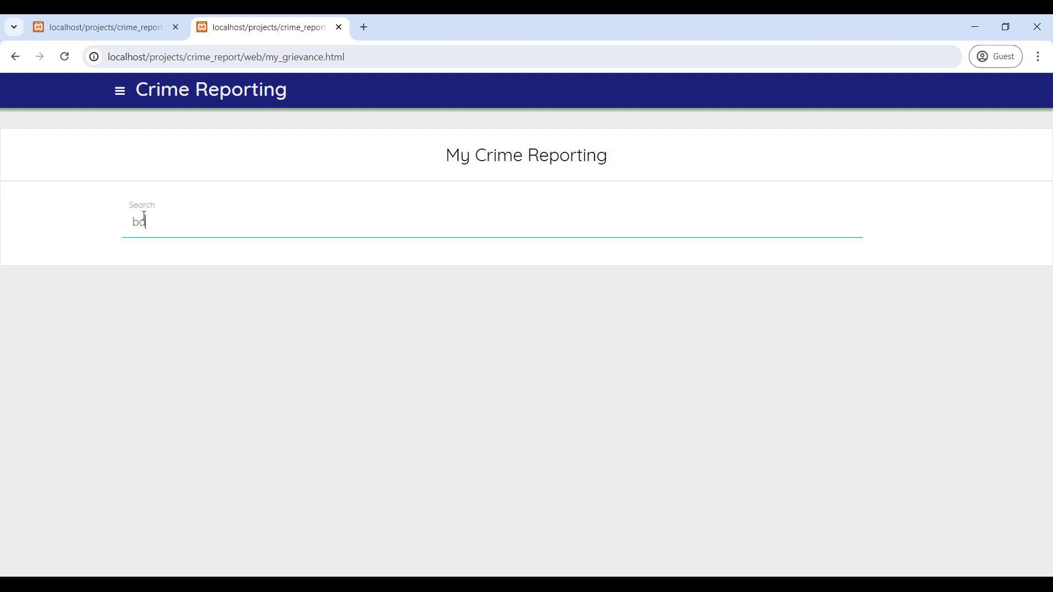
key(BackSpace)
key(BackSpace)
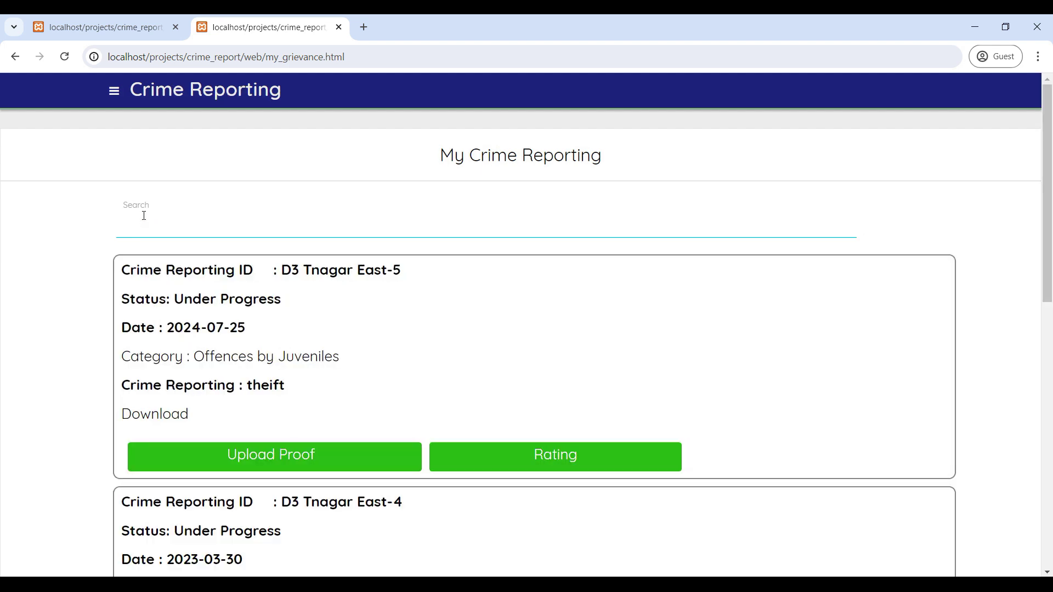
text(theift)
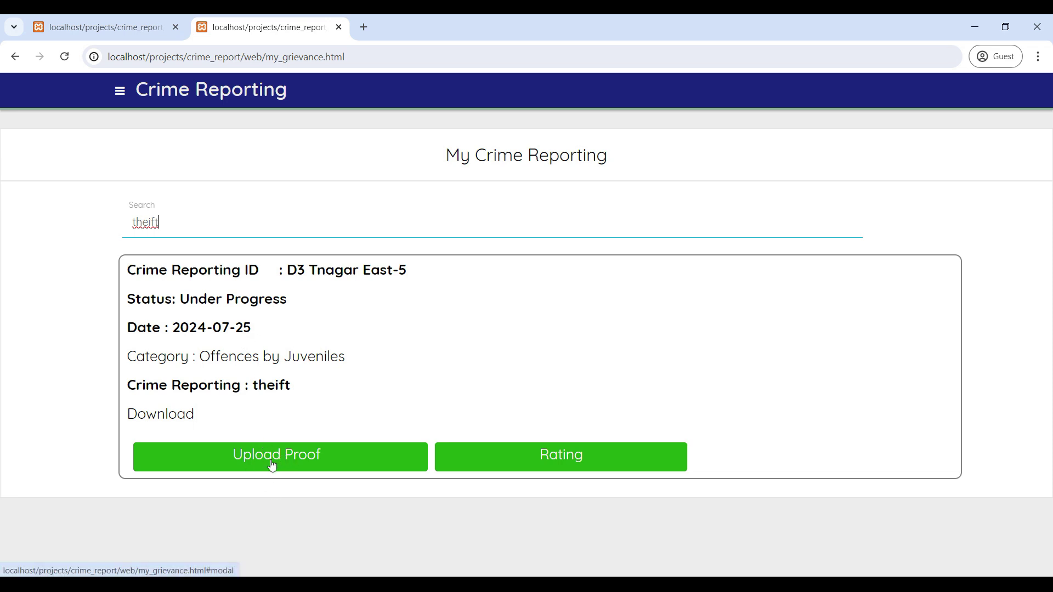
click(294, 462)
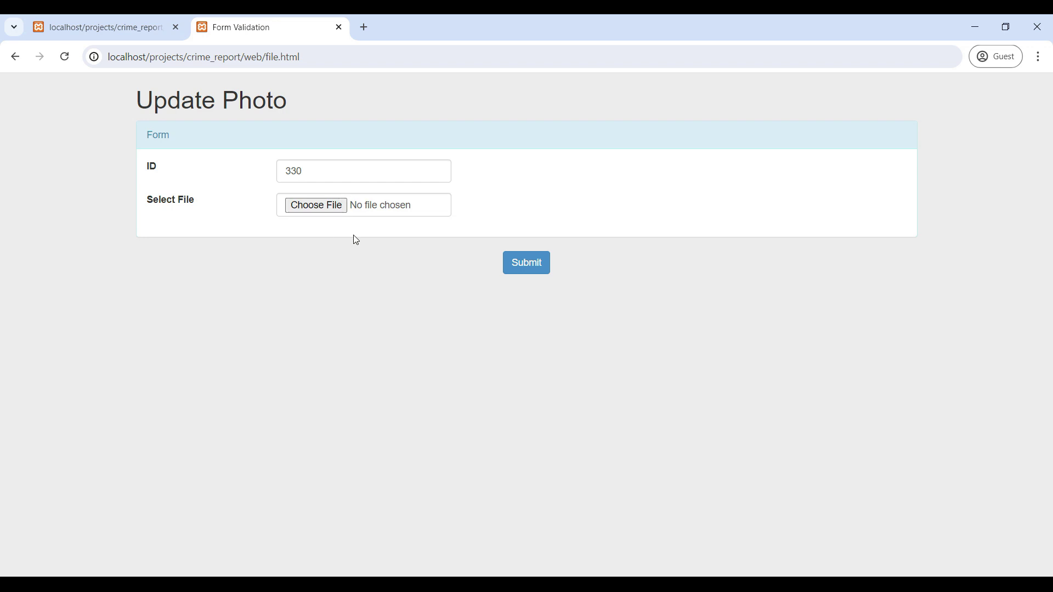
Return to My Crime Reporting and view the theift report's rating form.
click(21, 62)
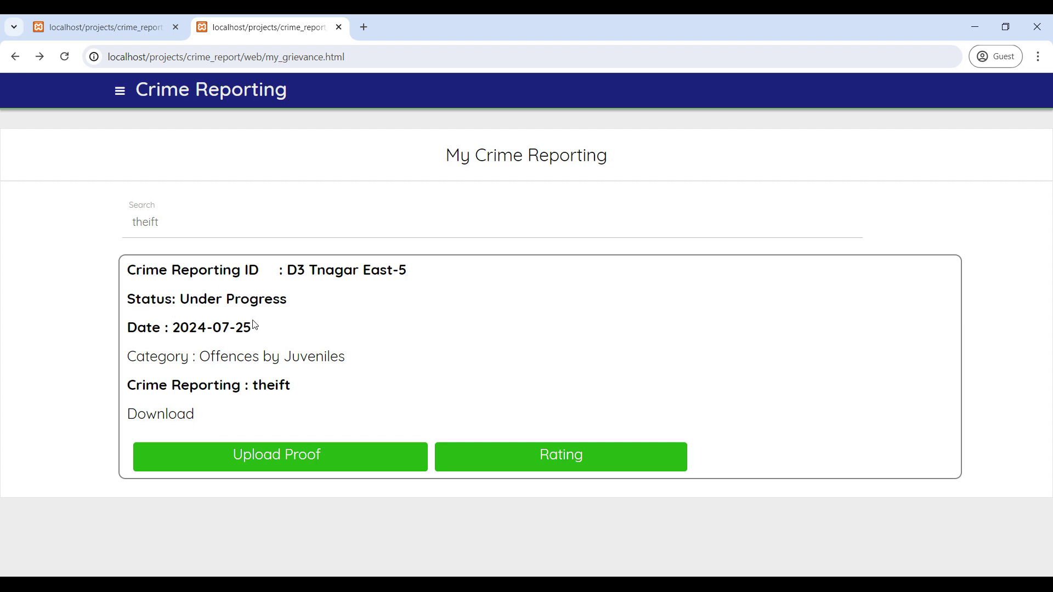
click(571, 465)
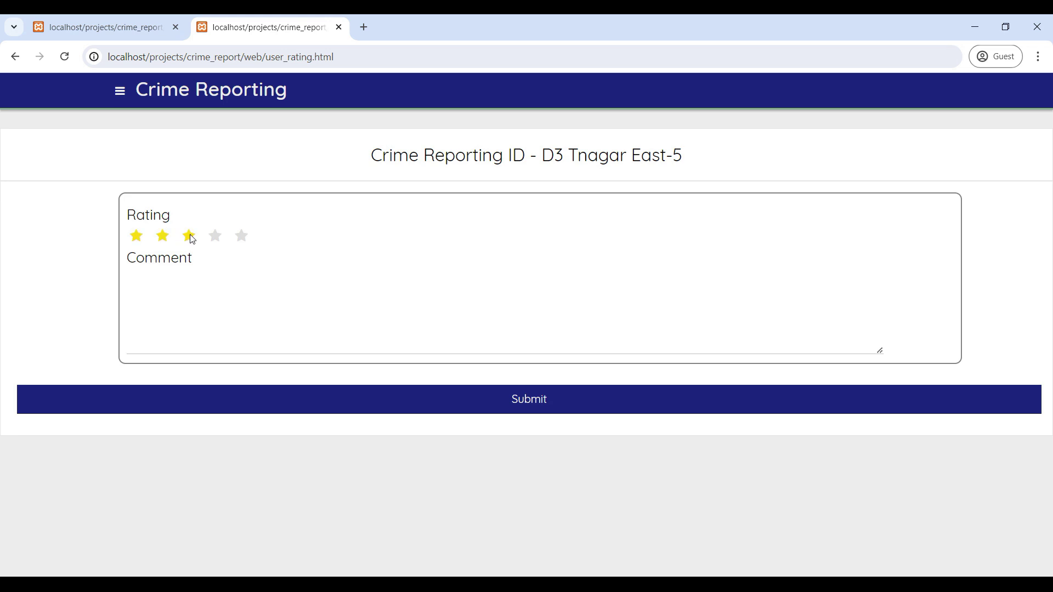
click(14, 56)
Go to Public Home through the side menu and open the Location page.
click(120, 91)
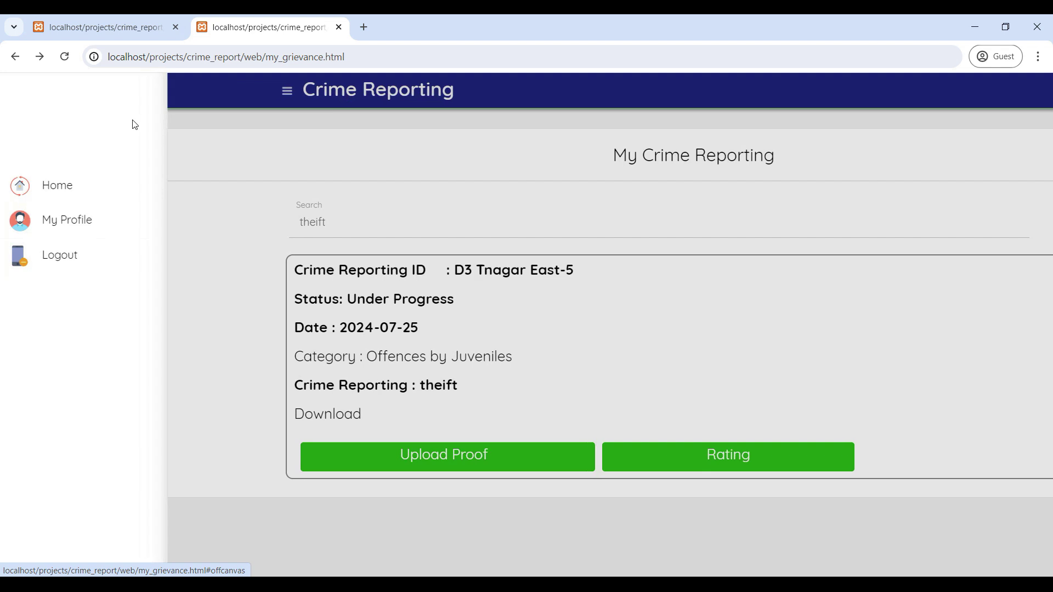
click(67, 193)
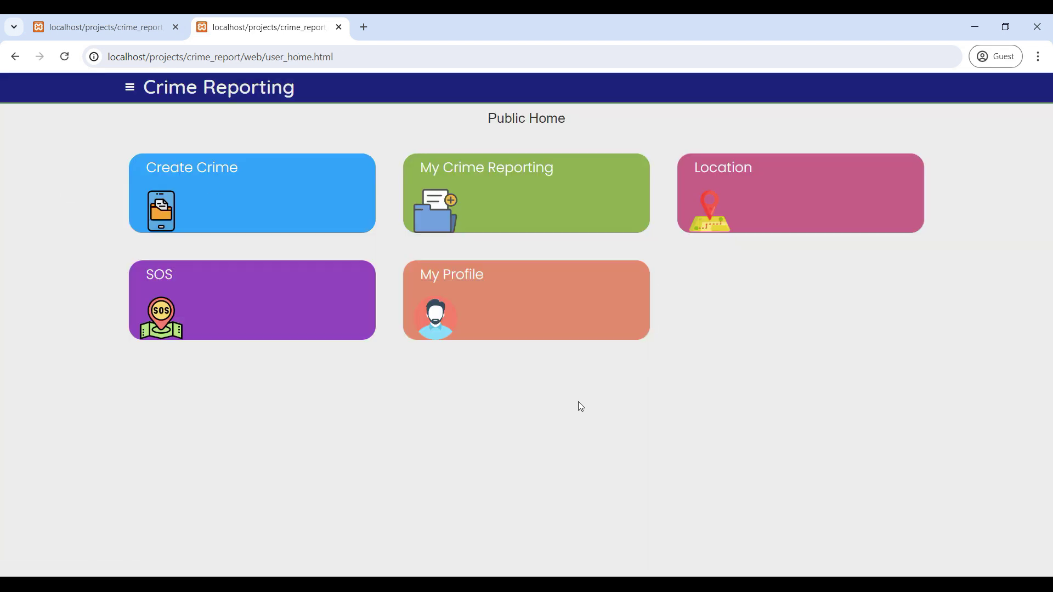
click(721, 178)
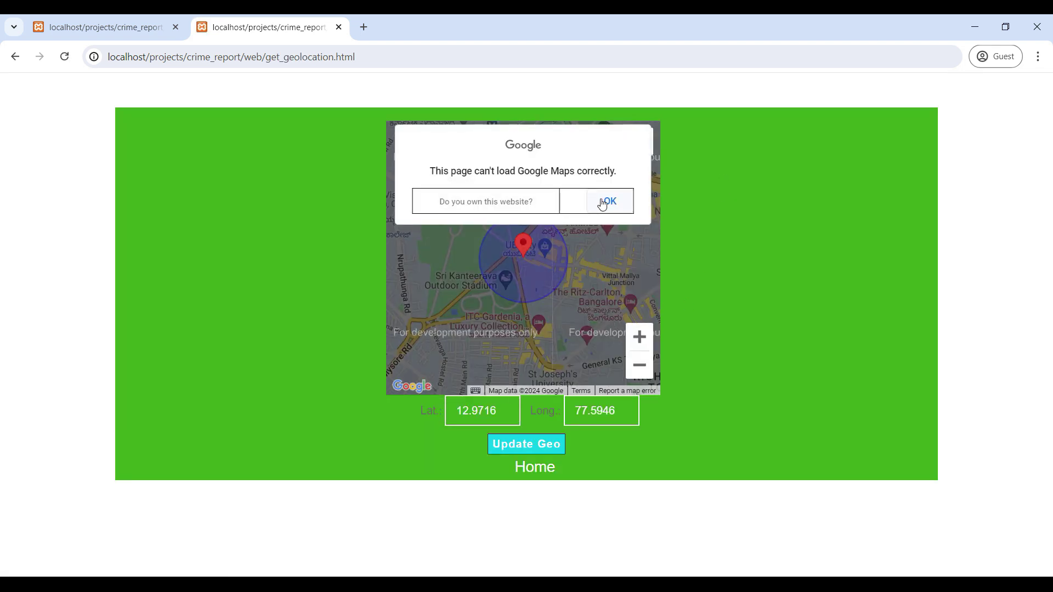
Drag the map marker to 12.967836, 77.605972 near Richmond Town and save with Update Geo.
click(602, 204)
double_click(585, 310)
scroll(585, 310, down, 3)
mouse_move(585, 310)
mouse_down()
mouse_move(507, 216)
mouse_move(531, 221)
mouse_move(536, 235)
mouse_up()
scroll(535, 244, up, 3)
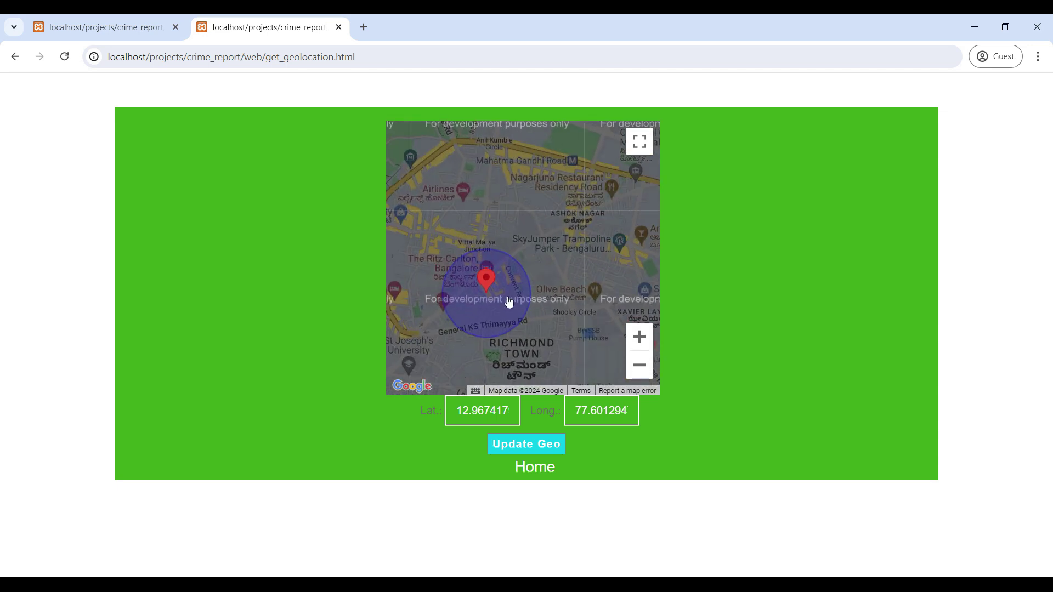
drag(486, 277, 561, 278)
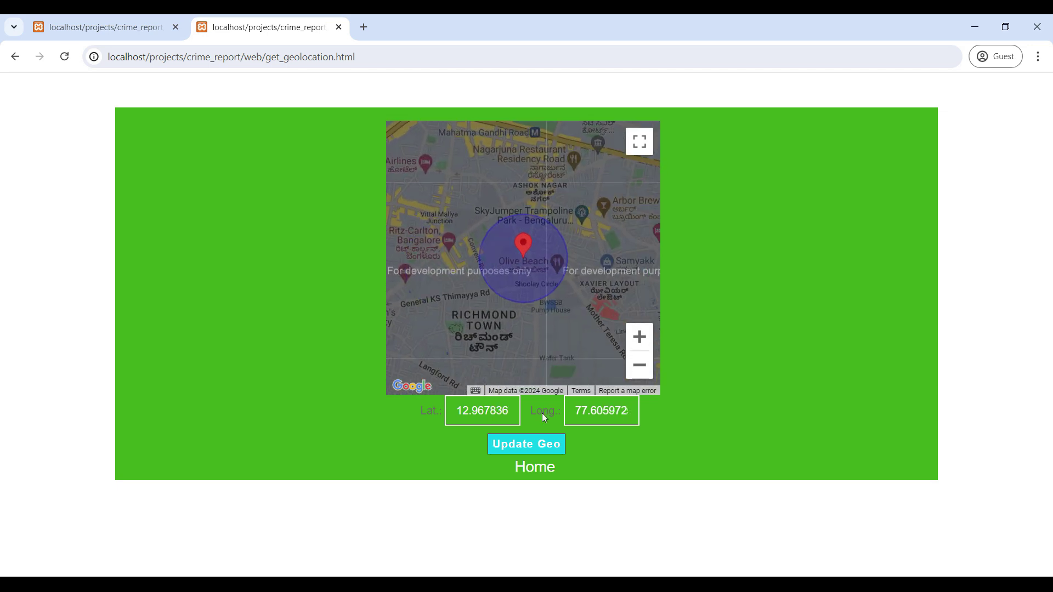
click(529, 443)
click(647, 144)
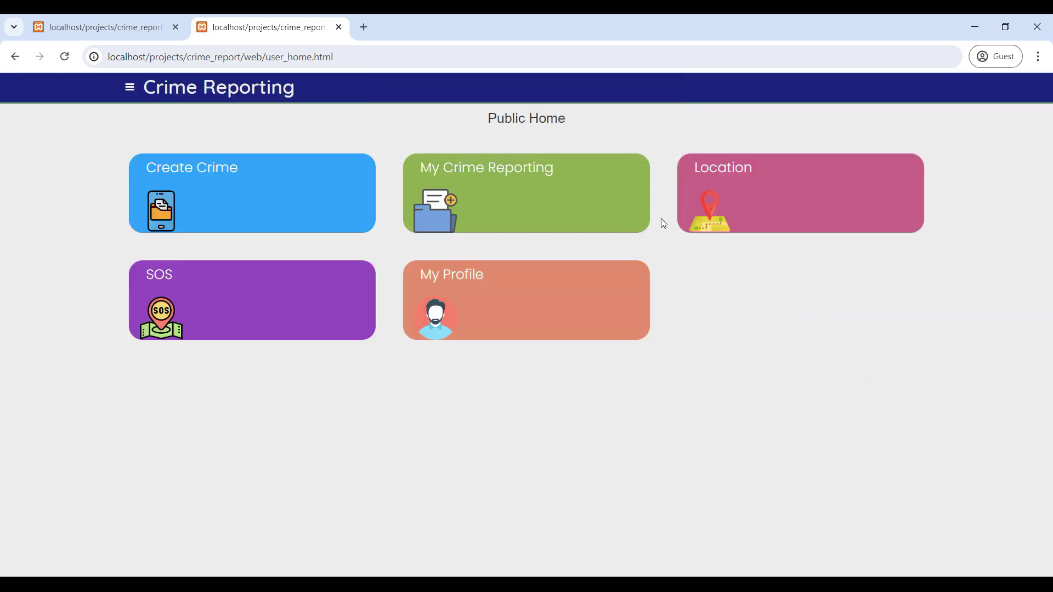
Send an SOS SMS alert with the saved coordinates and go back to Public Home.
click(222, 291)
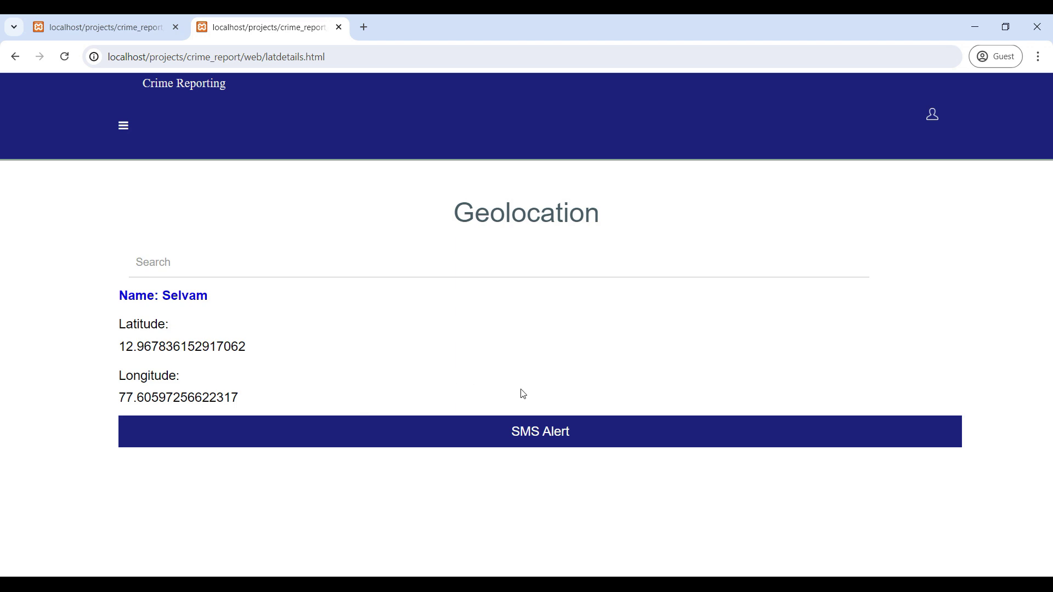
click(539, 437)
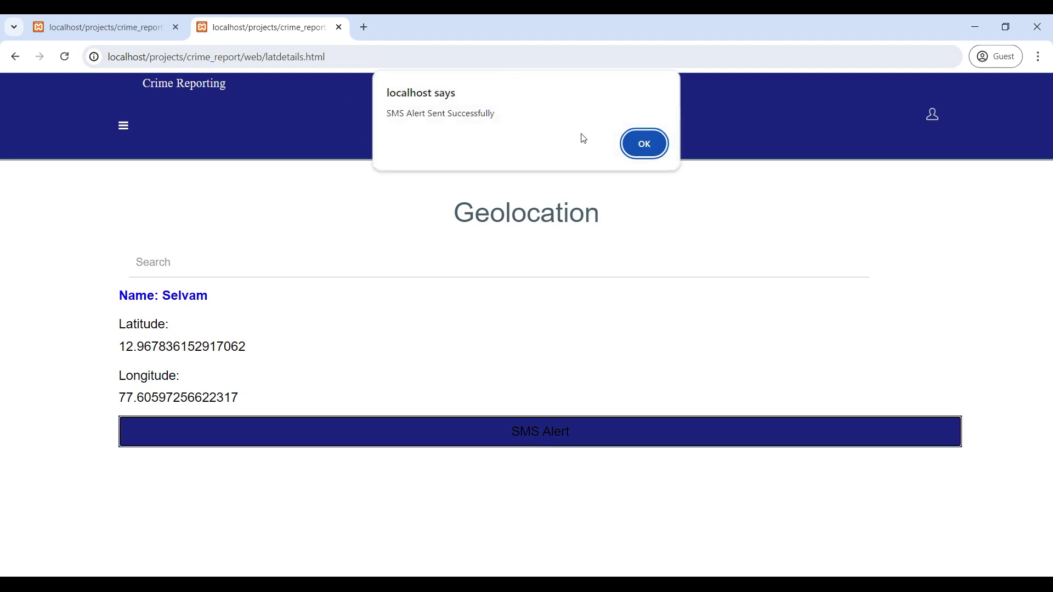
click(645, 144)
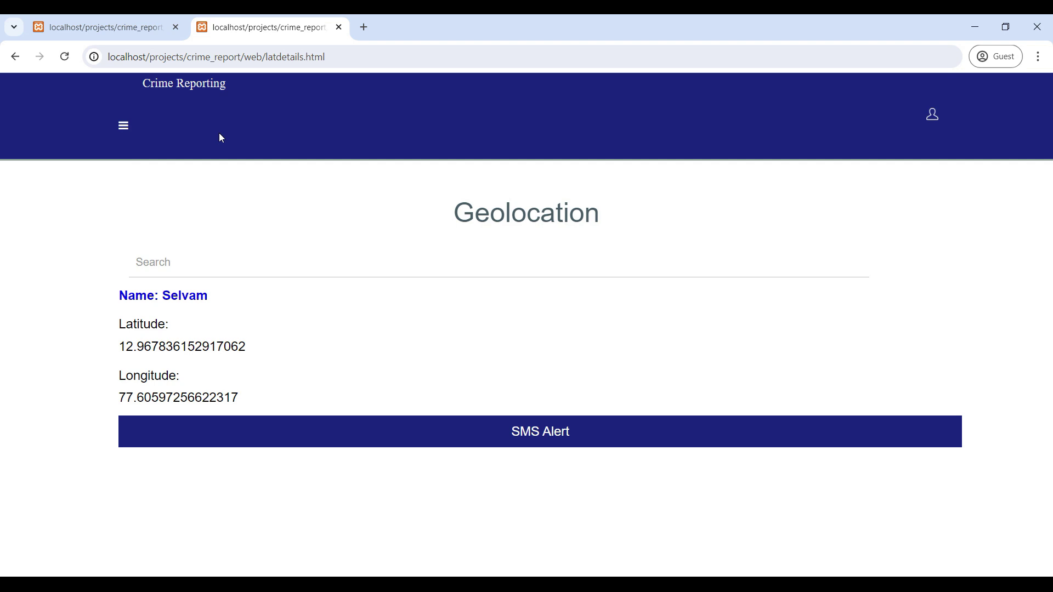
click(15, 57)
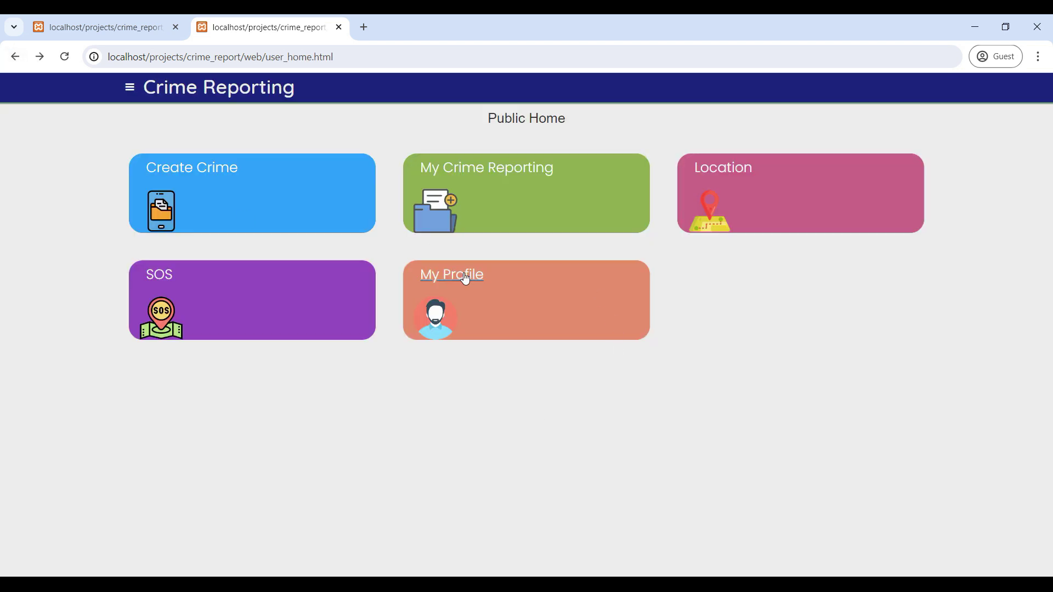
View the profile page, then log out of the public account via the side menu.
click(480, 269)
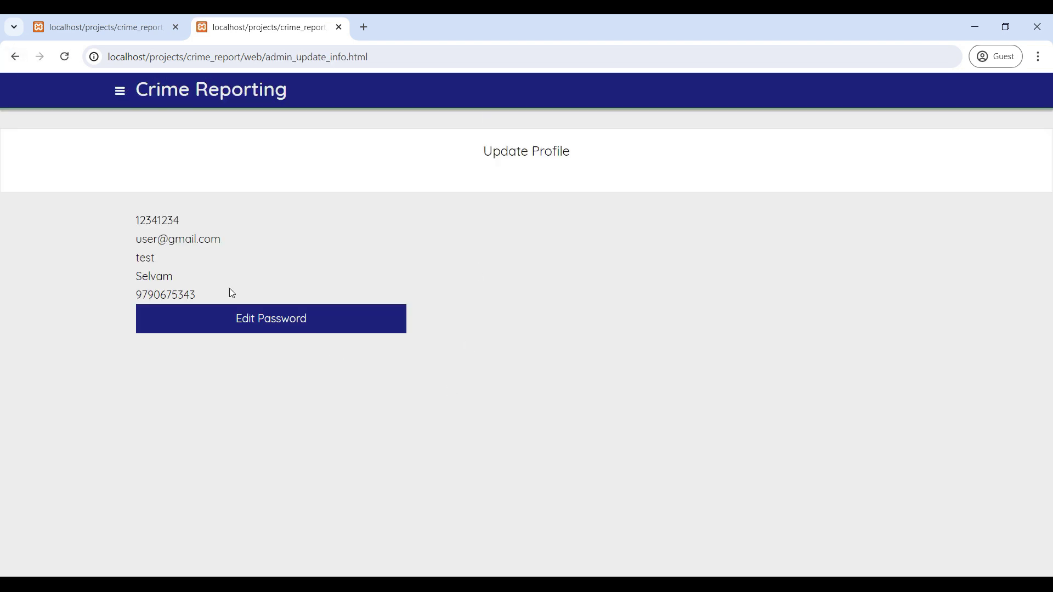
click(15, 56)
click(129, 89)
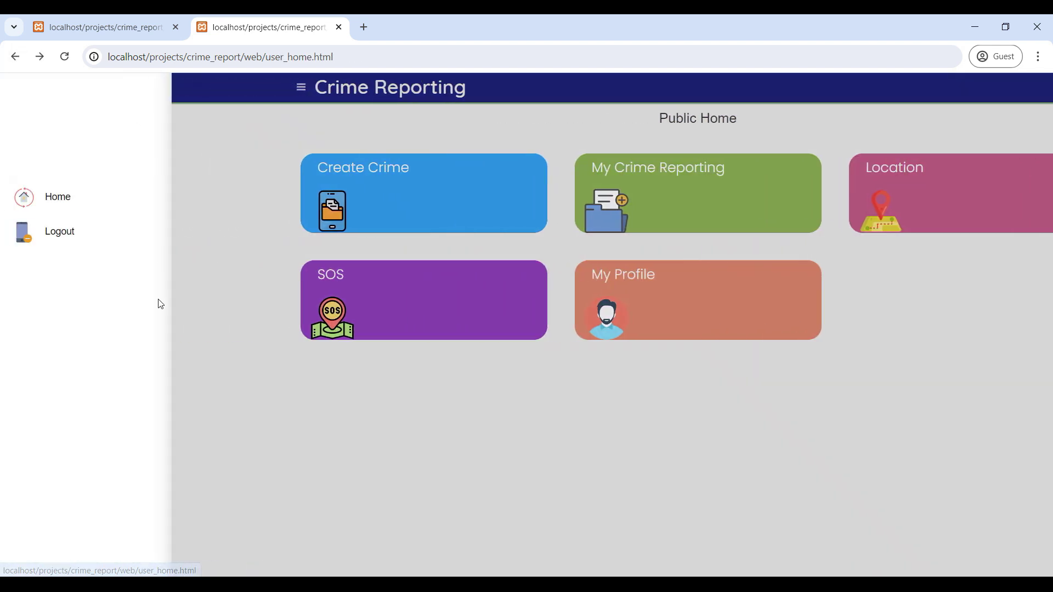
click(65, 235)
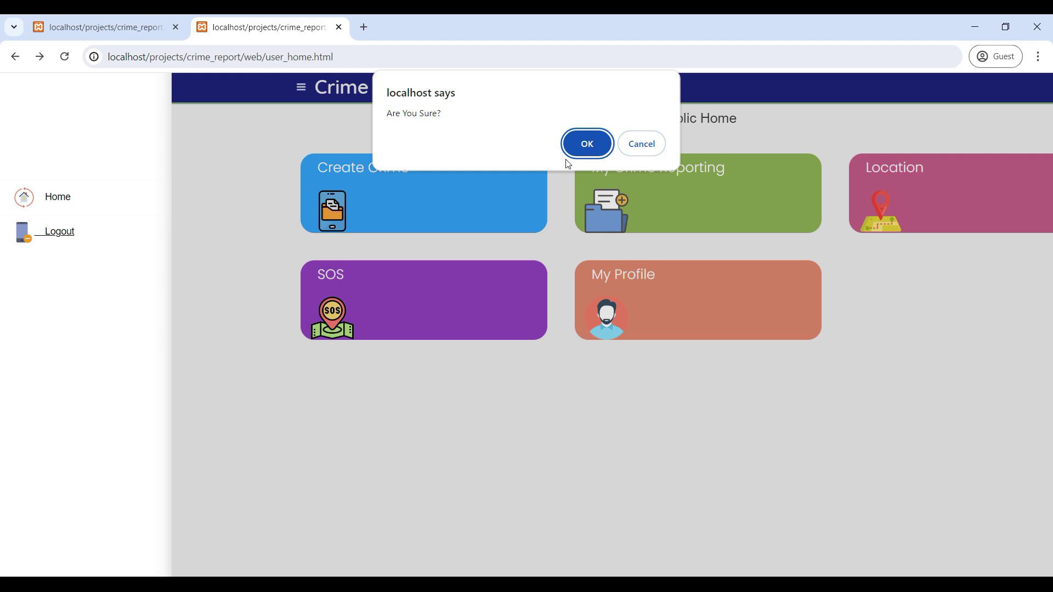
click(587, 143)
click(217, 328)
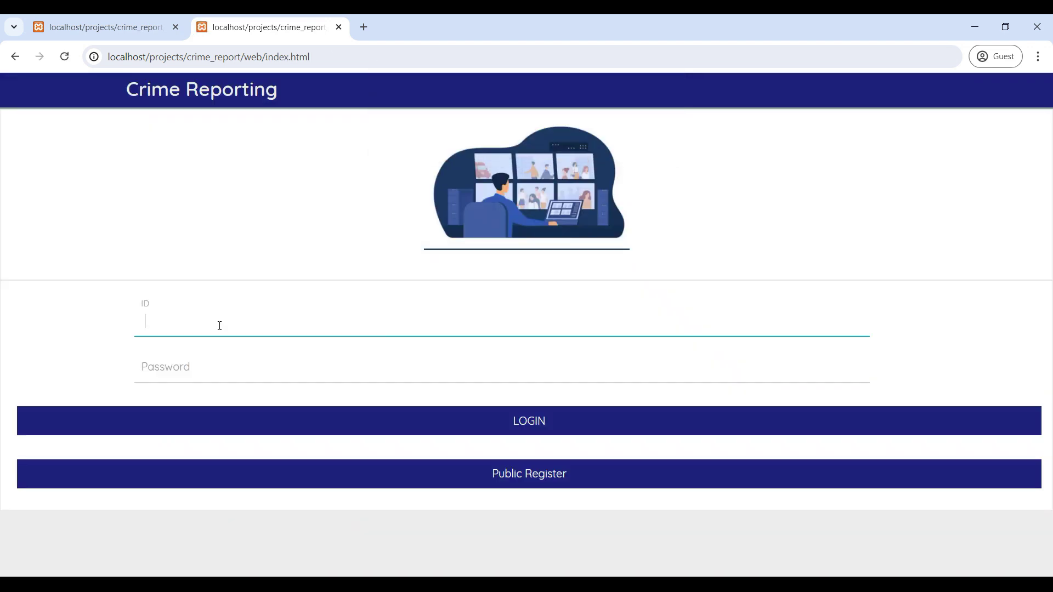
Paste the police station ID, enter its password, and log in to Police Home.
click(207, 344)
click(204, 330)
text(triplicane001)
click(224, 372)
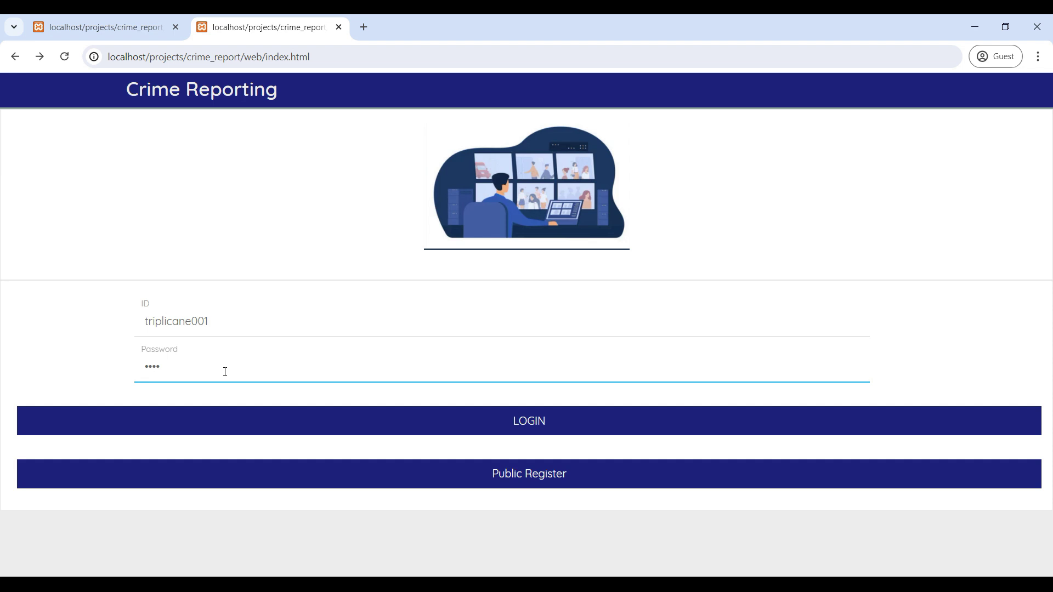
click(521, 409)
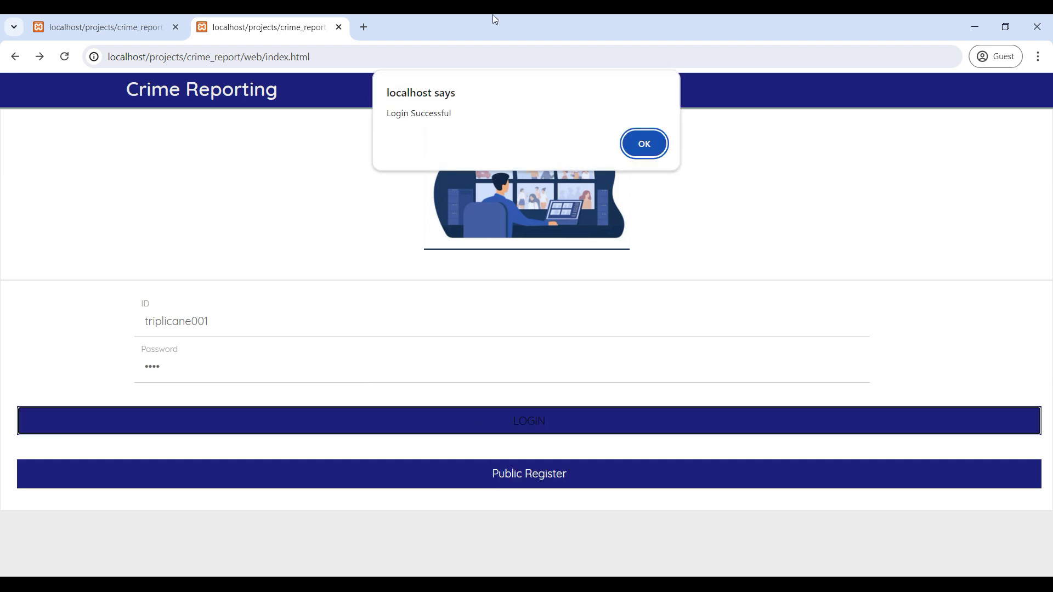
click(646, 149)
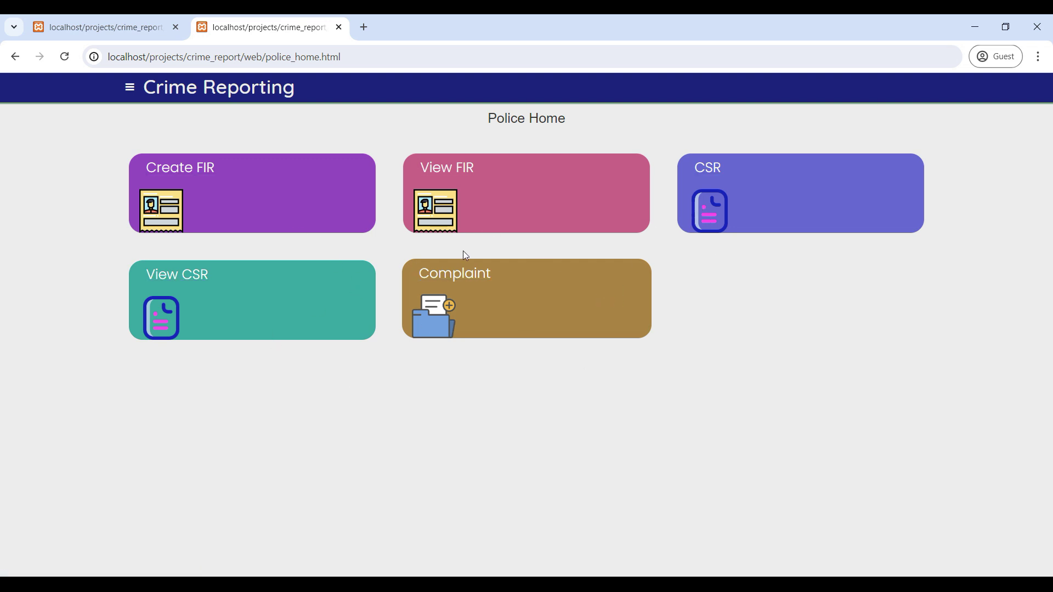
Open Create FIR and fill in the complainant's name, e-mail address and mobile number.
click(214, 178)
scroll(237, 257, down, 3)
scroll(237, 257, up, 3)
click(211, 212)
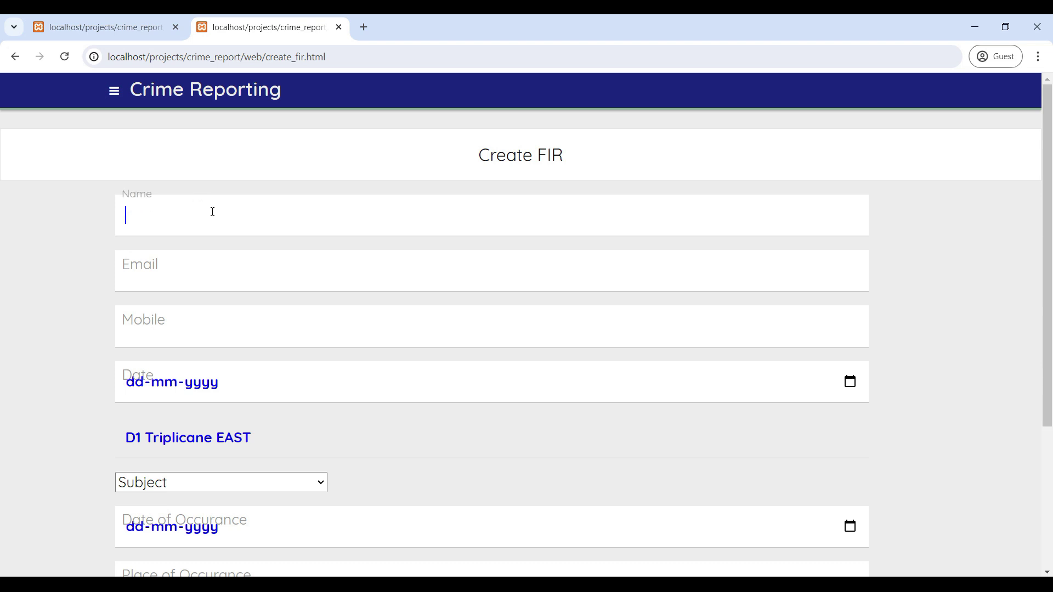
click(180, 280)
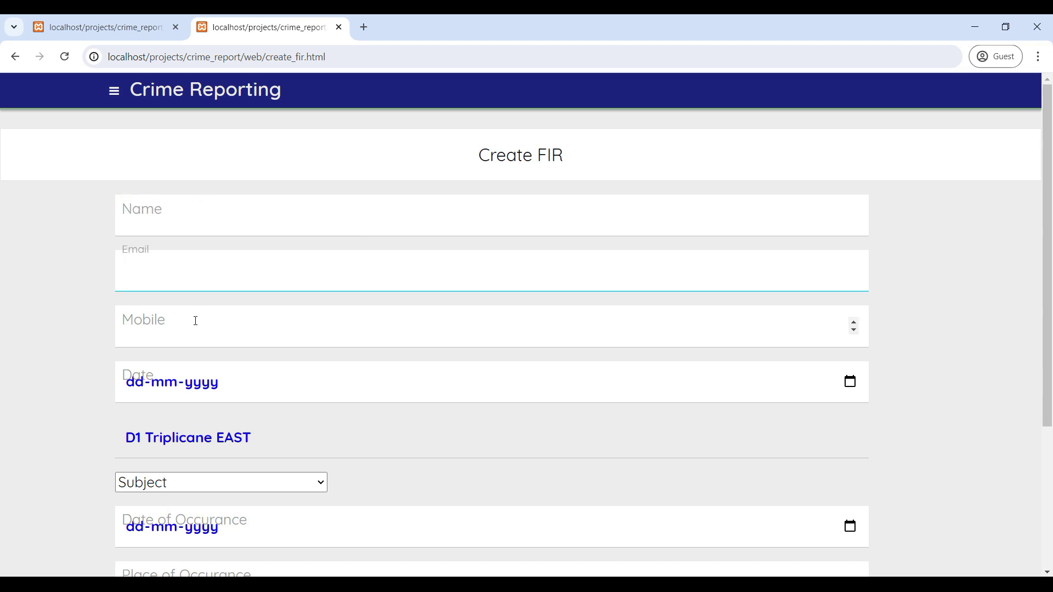
click(193, 217)
text(user)
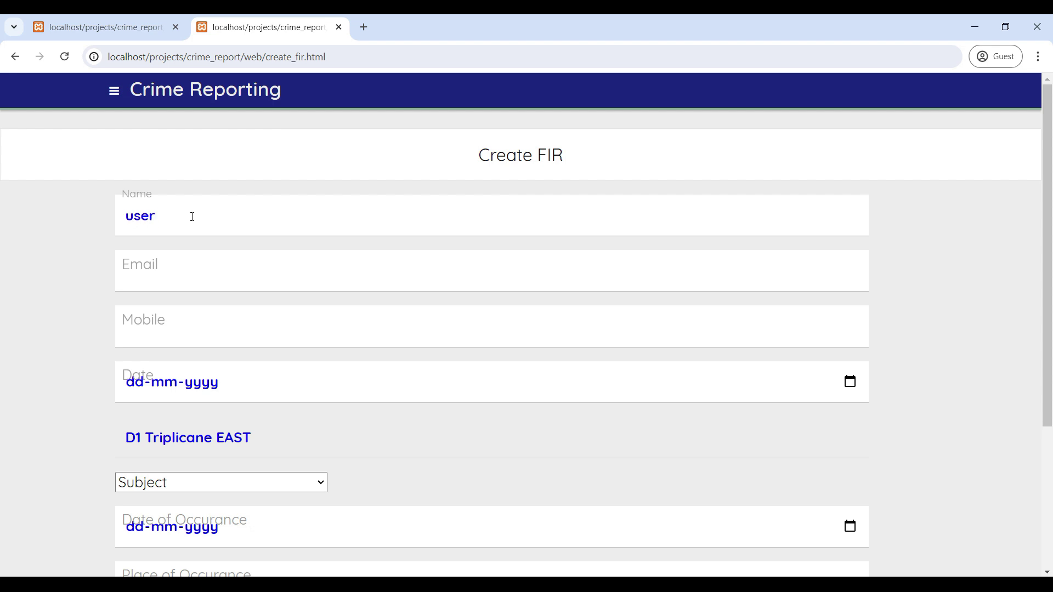
click(206, 279)
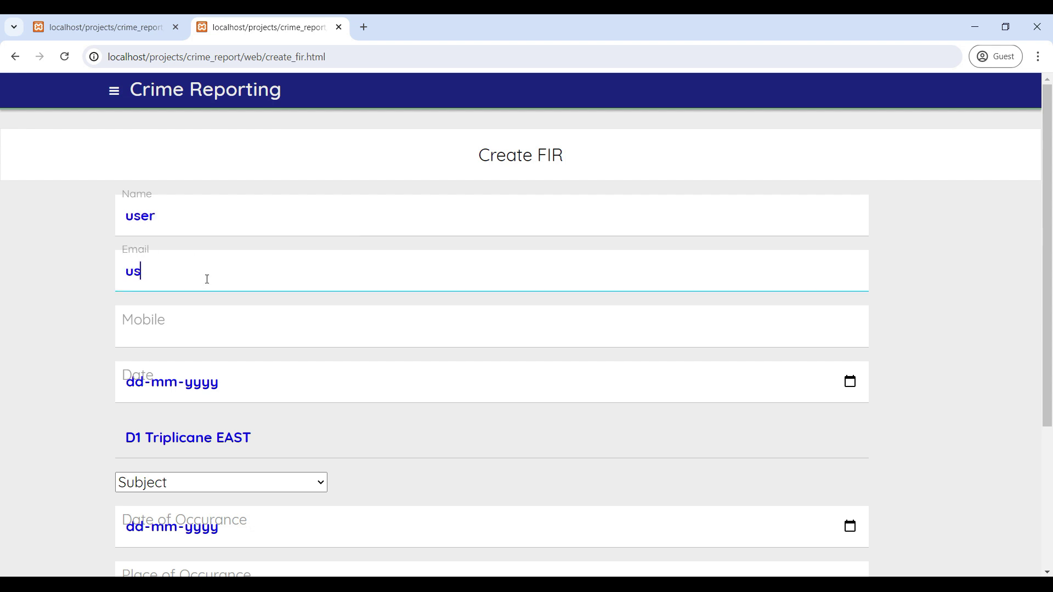
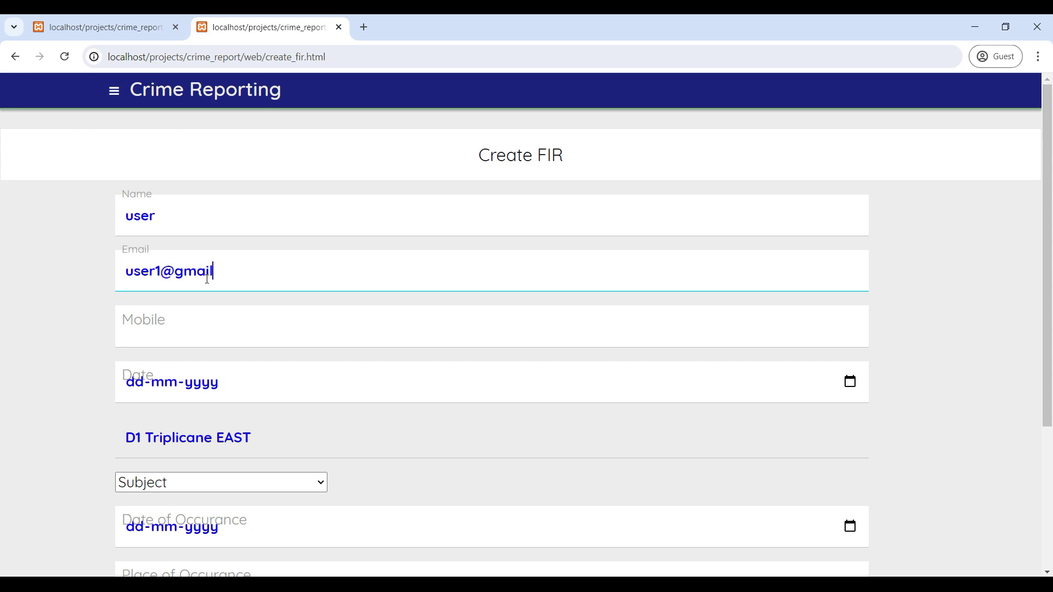
click(217, 325)
text(12)
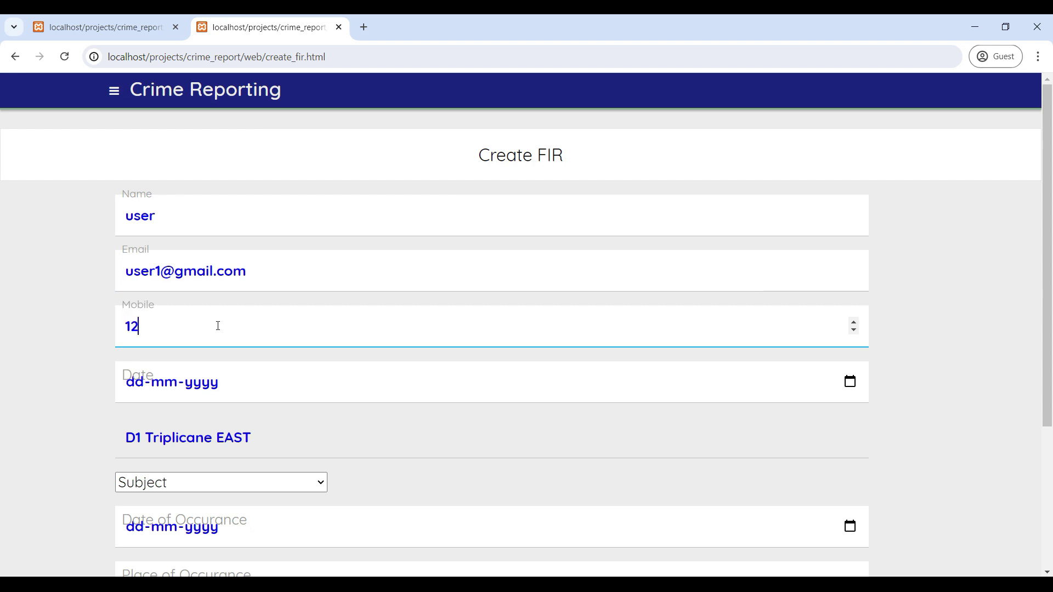
text(34567890)
Set report date 26 July 2024, subject Offences by Juveniles, and occurrence date 27 July 2024.
scroll(218, 326, down, 1)
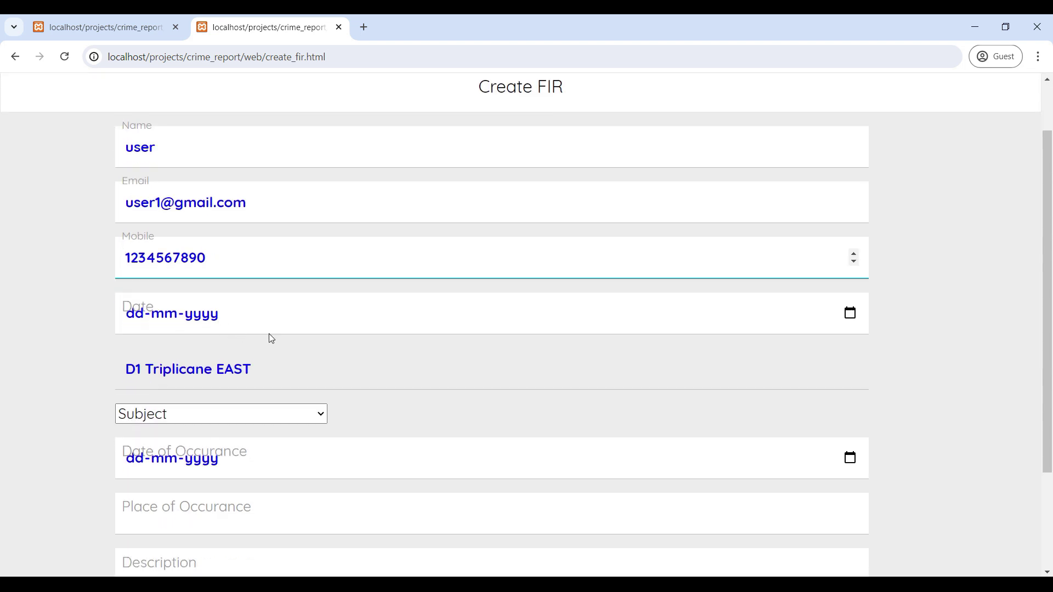
click(858, 318)
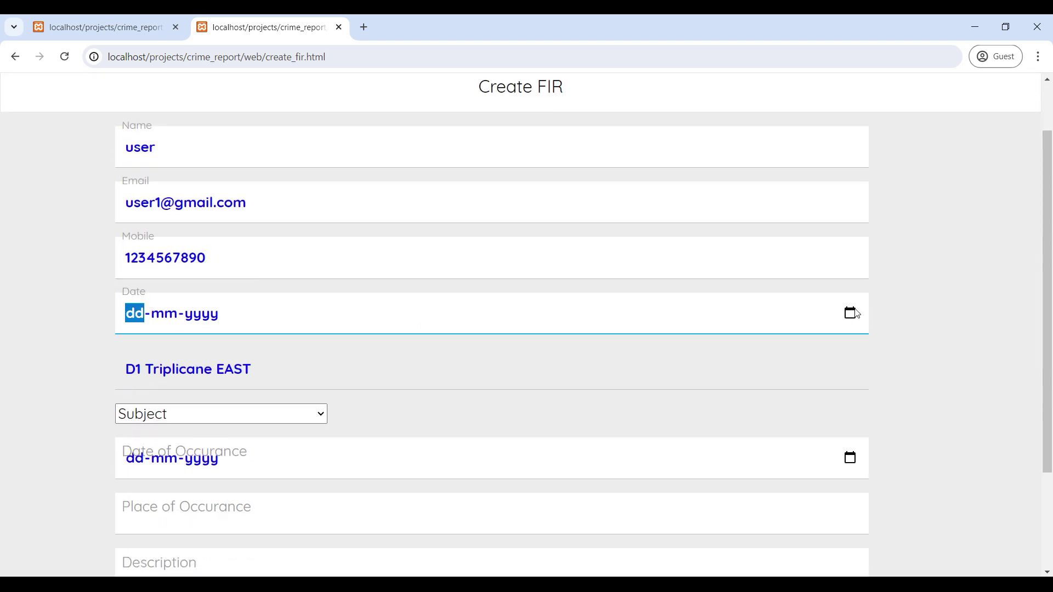
click(853, 313)
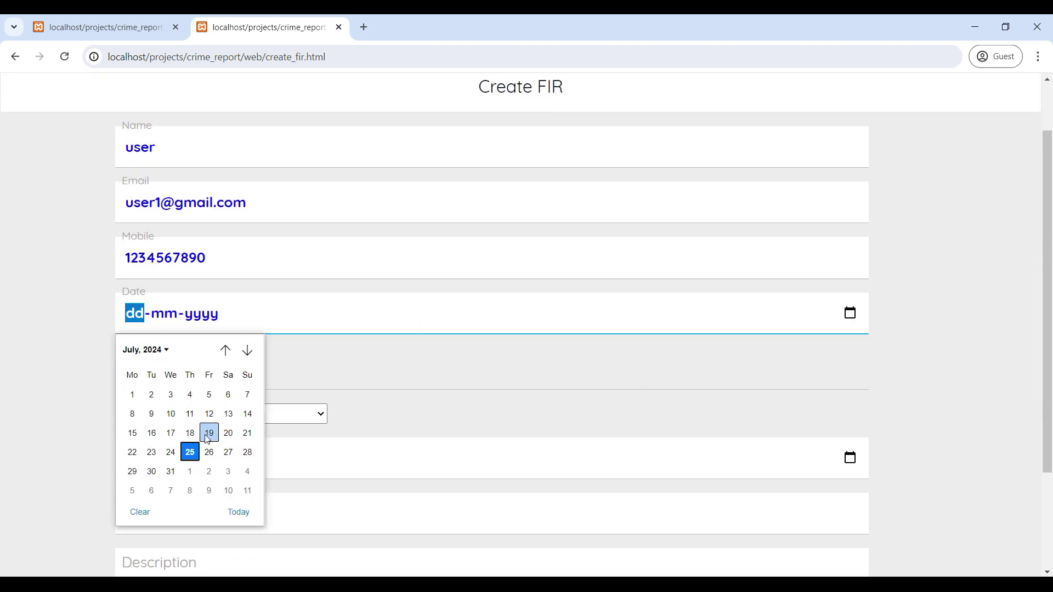
click(209, 452)
scroll(216, 407, down, 2)
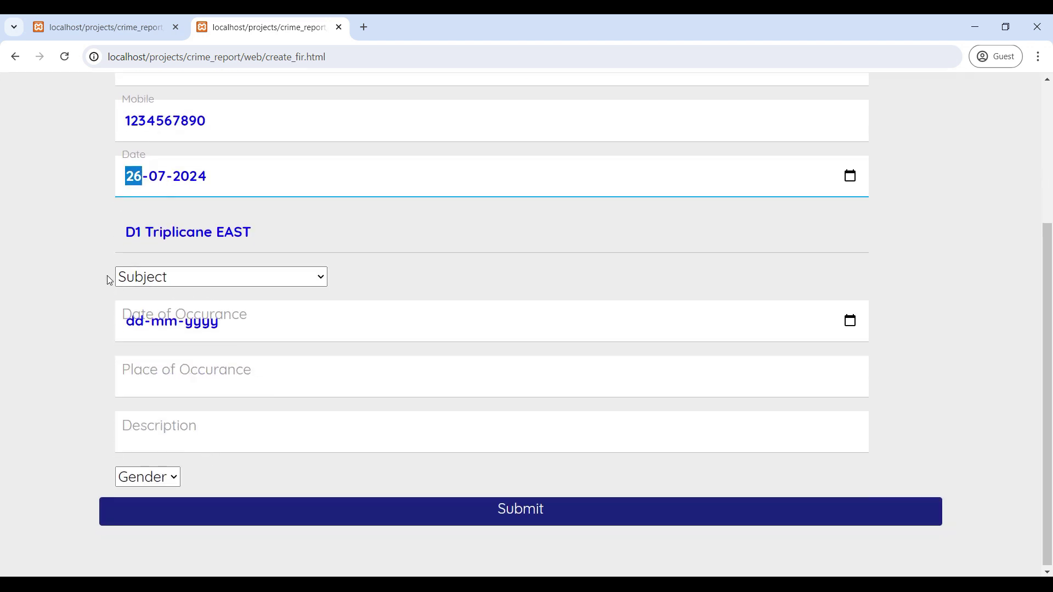
click(304, 280)
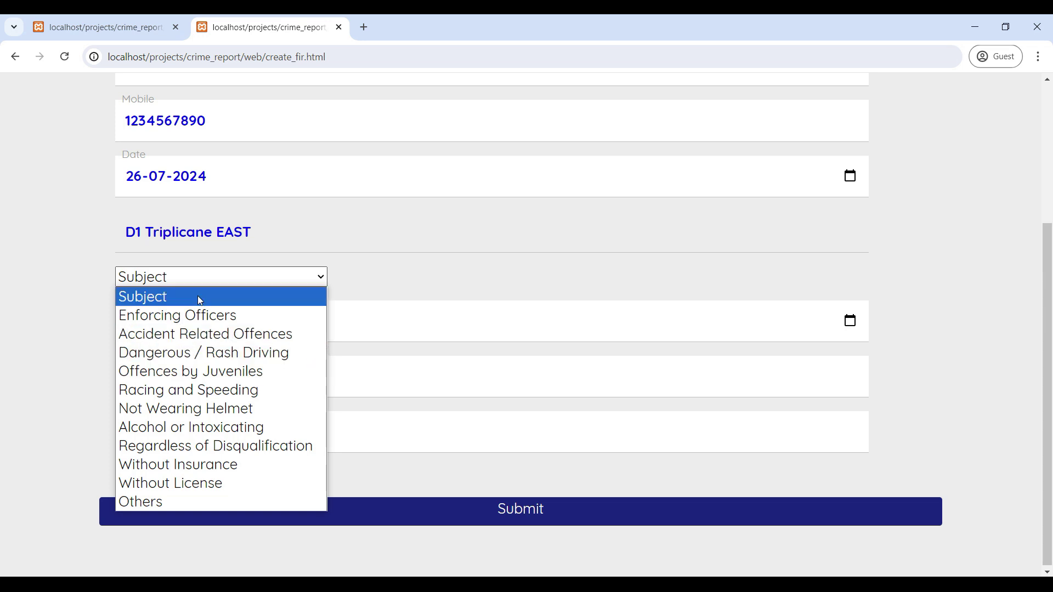
click(210, 375)
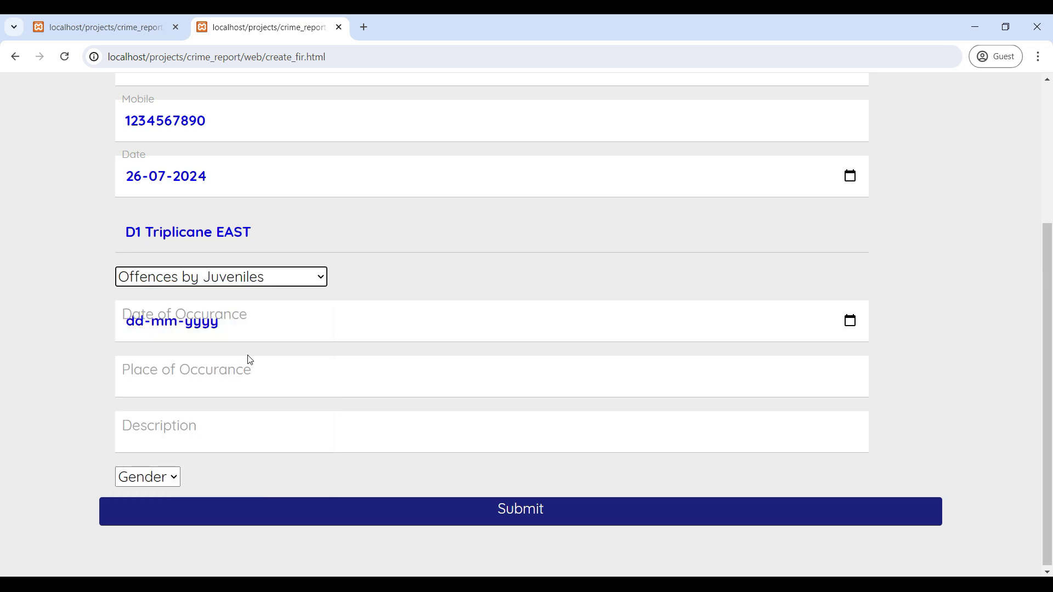
click(850, 319)
click(227, 458)
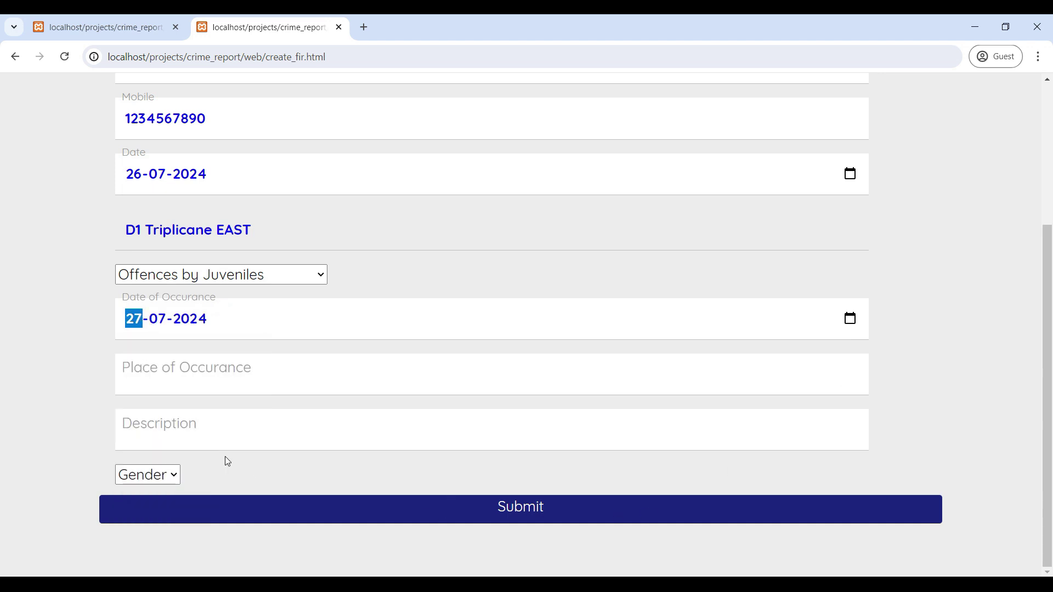
Enter place 'bangalore', description 'test', gender Male, and submit the FIR.
click(213, 374)
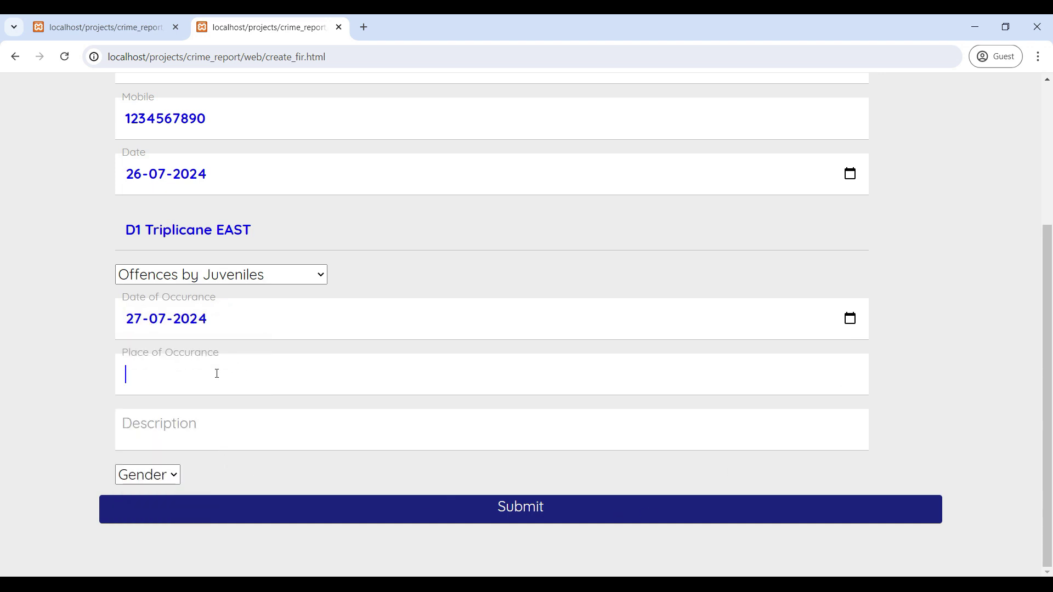
text(bangalore)
click(217, 440)
text(test)
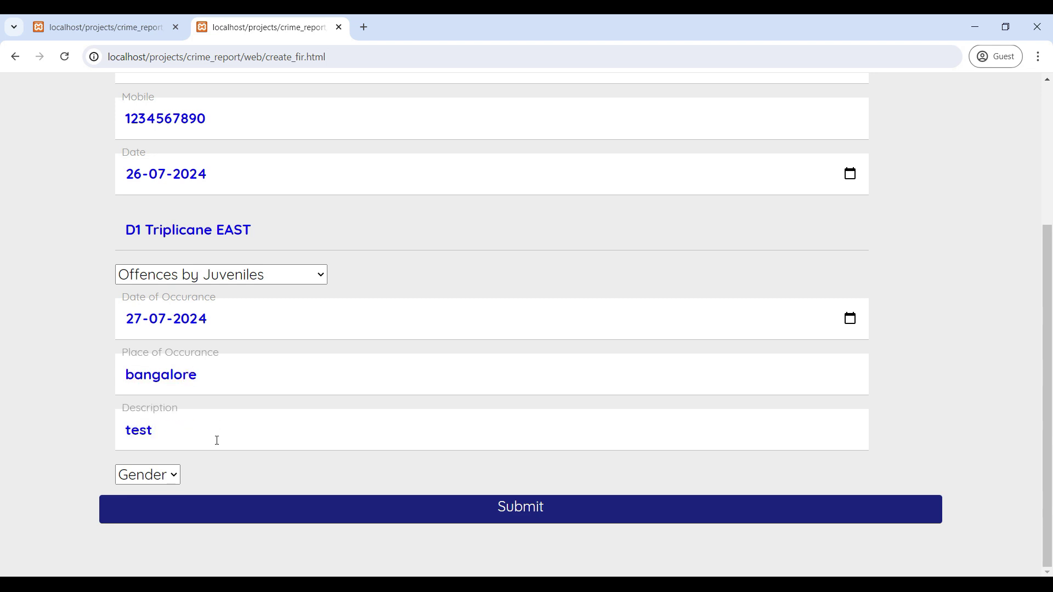
click(160, 479)
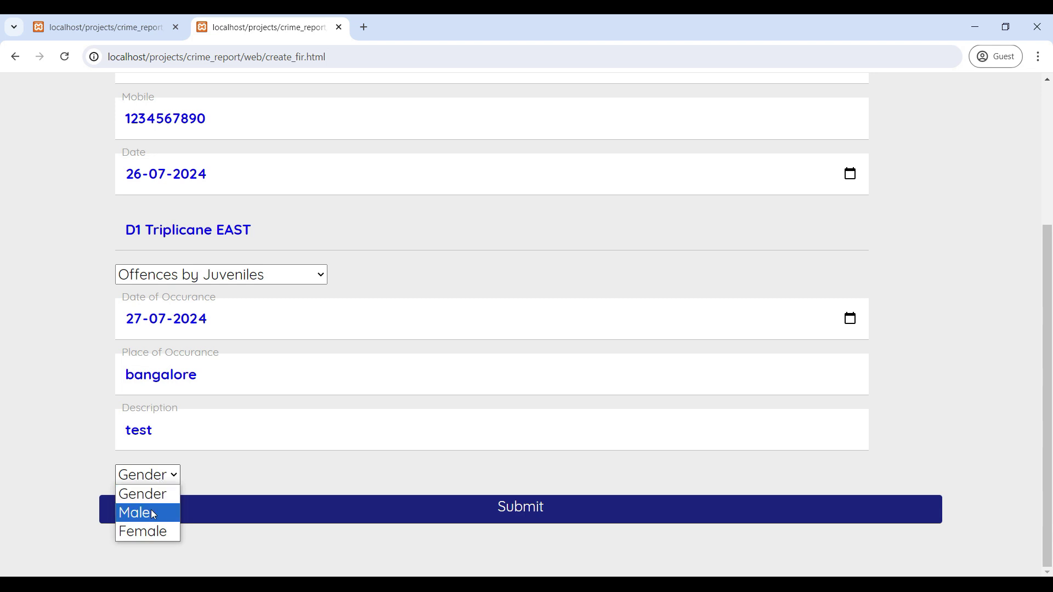
click(153, 514)
click(530, 519)
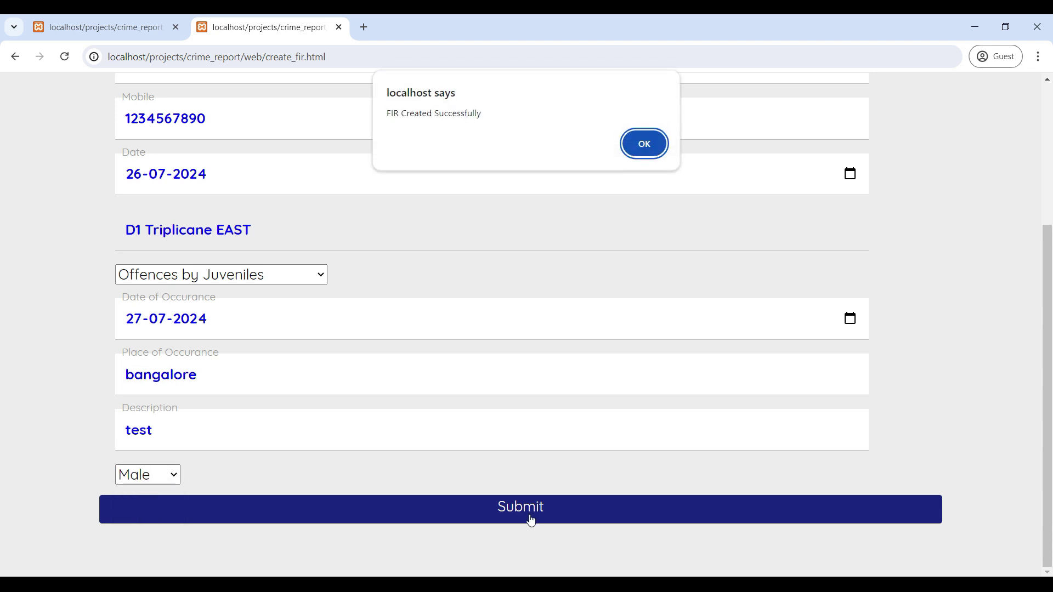
click(643, 143)
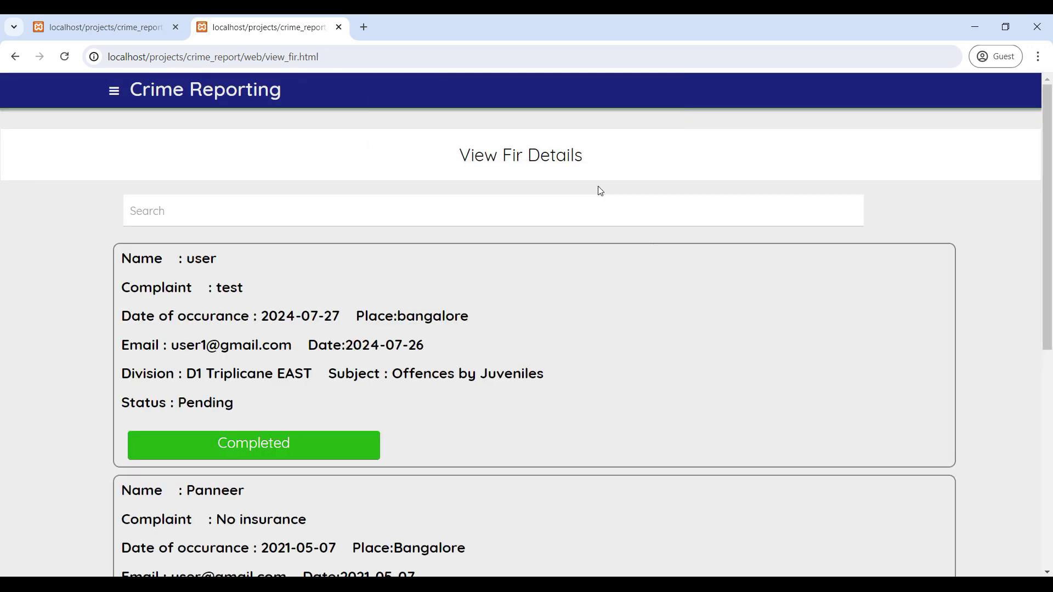
Search the FIR list for the user's entry and mark the Offences by Juveniles FIR Completed.
scroll(535, 205, down, 5)
scroll(517, 287, up, 5)
click(219, 215)
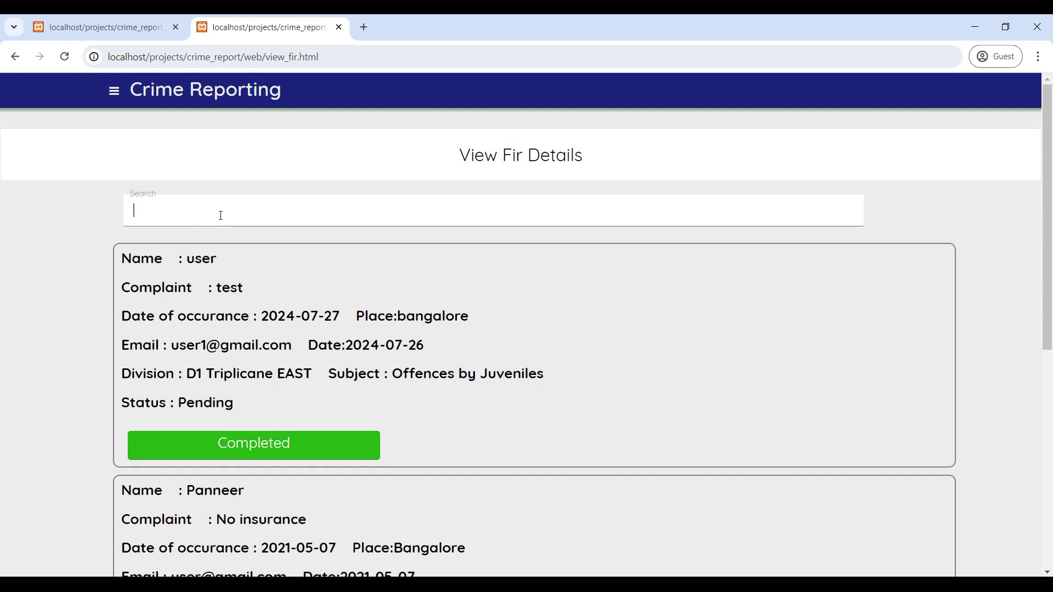
text(user)
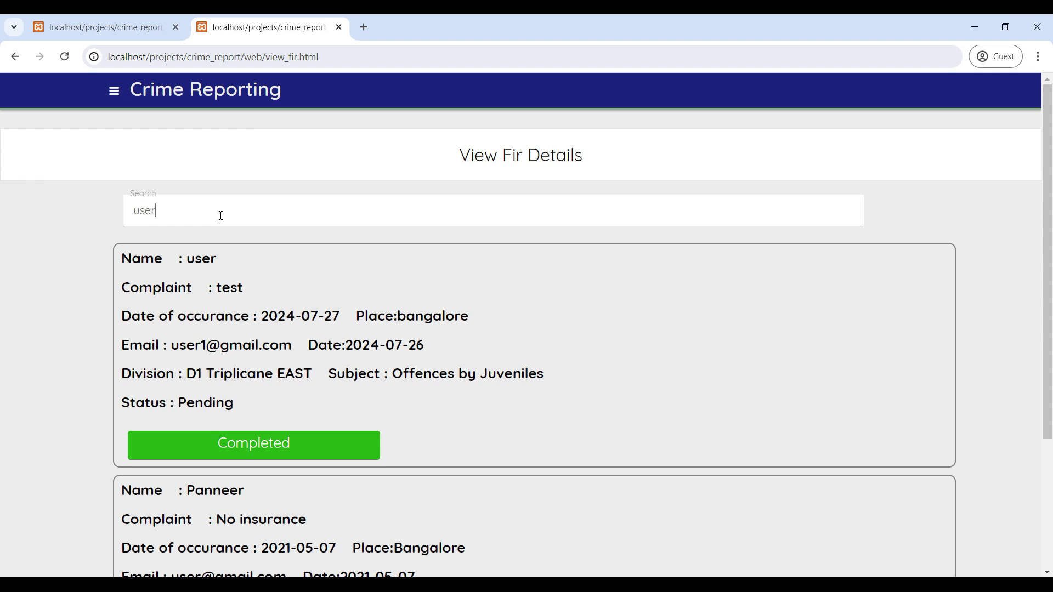
scroll(221, 216, down, 2)
scroll(327, 346, up, 2)
click(264, 451)
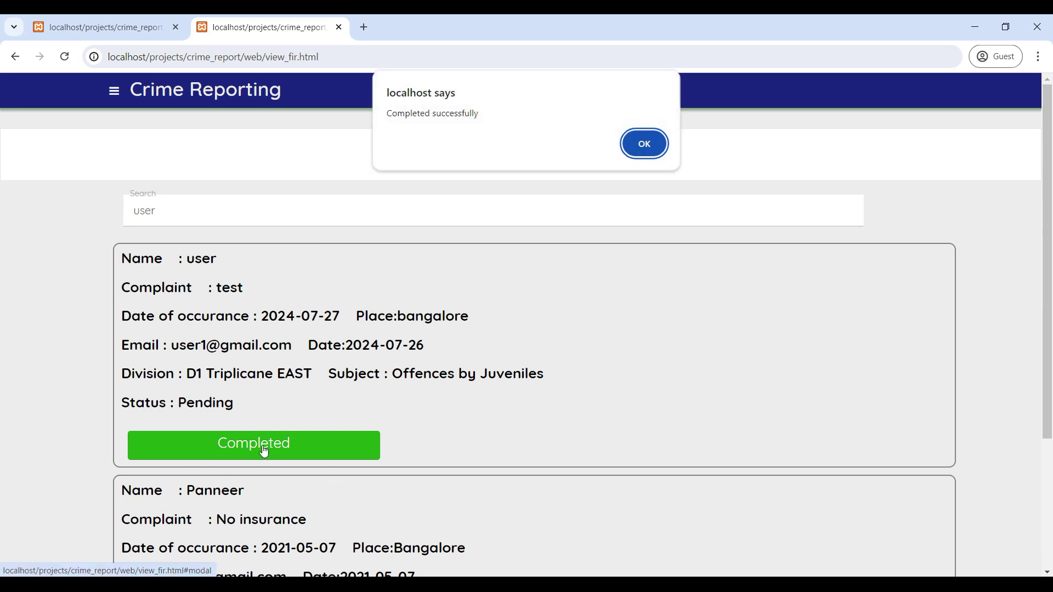
click(662, 151)
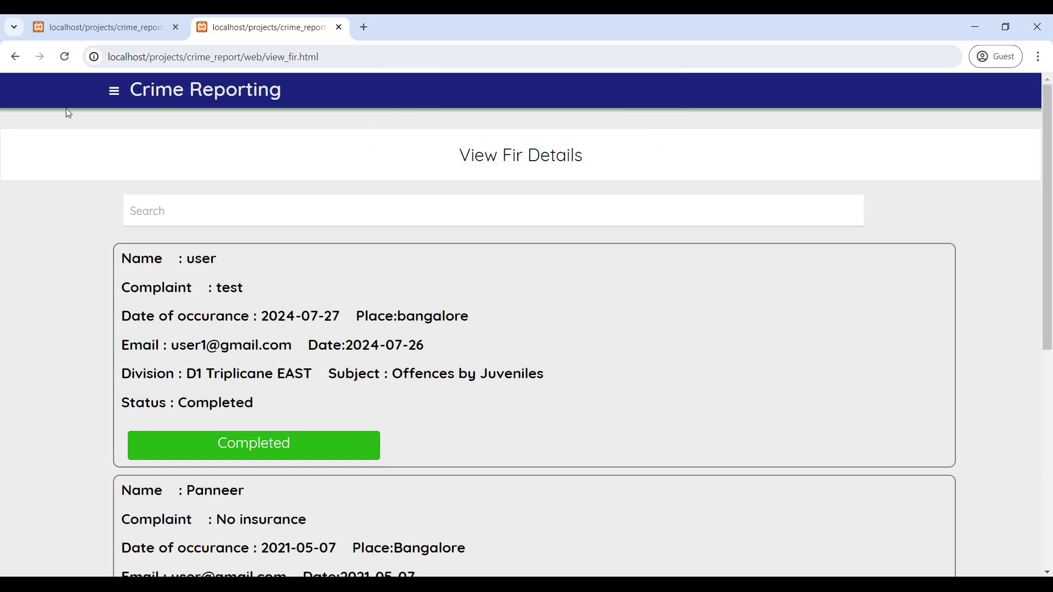
Return to the Police Home page from the sidebar menu.
click(114, 91)
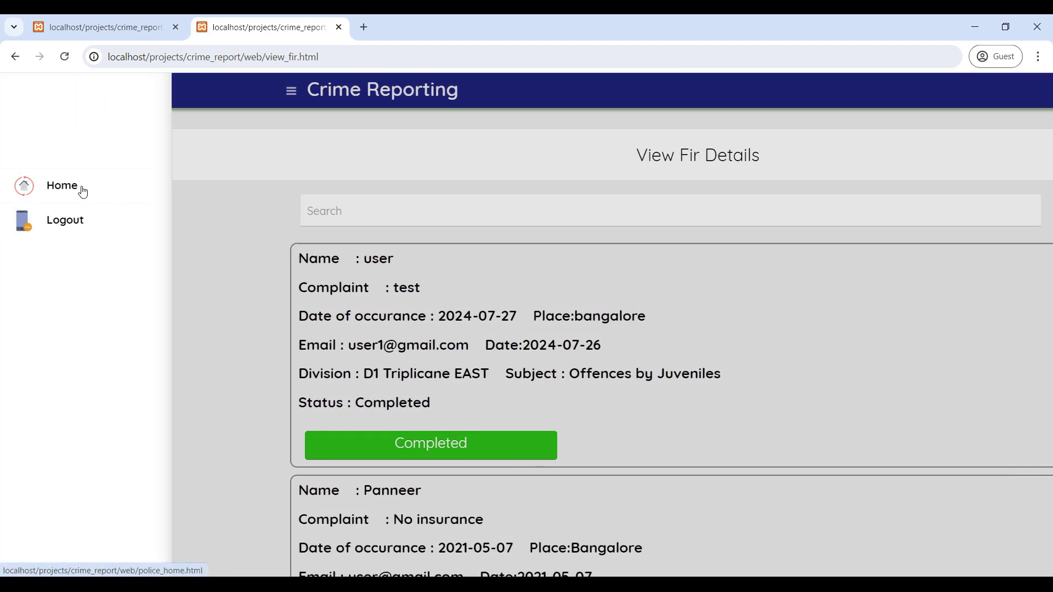
click(82, 191)
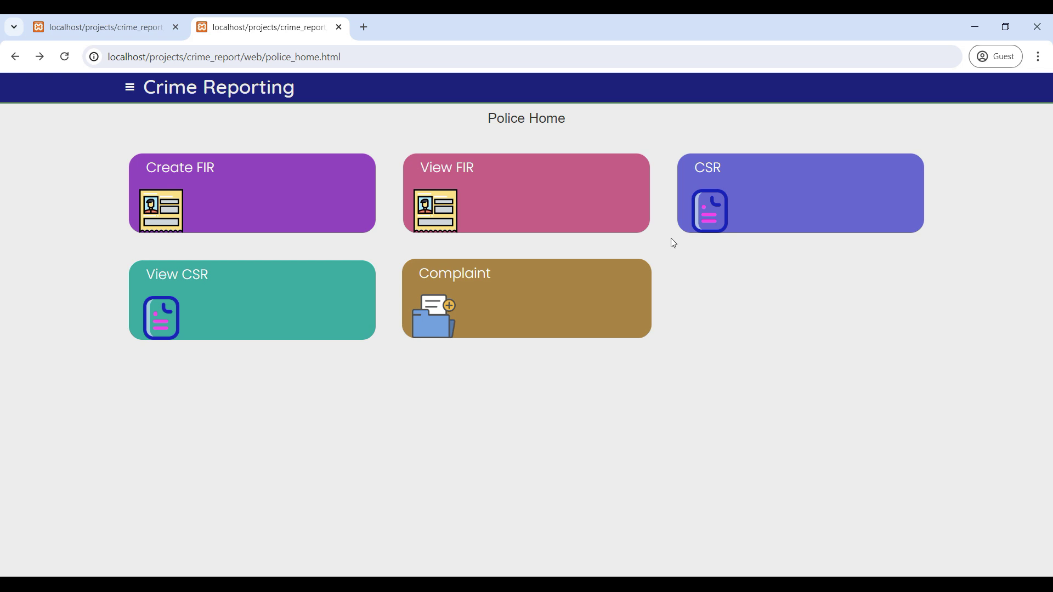
Start a new CSR and enter the complainant's name.
click(712, 179)
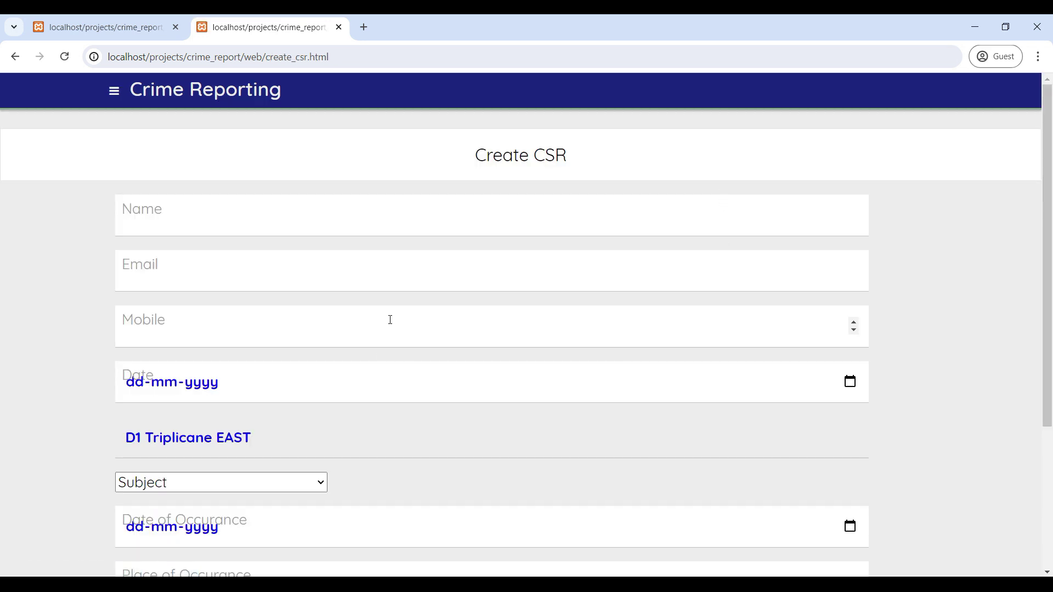
click(203, 218)
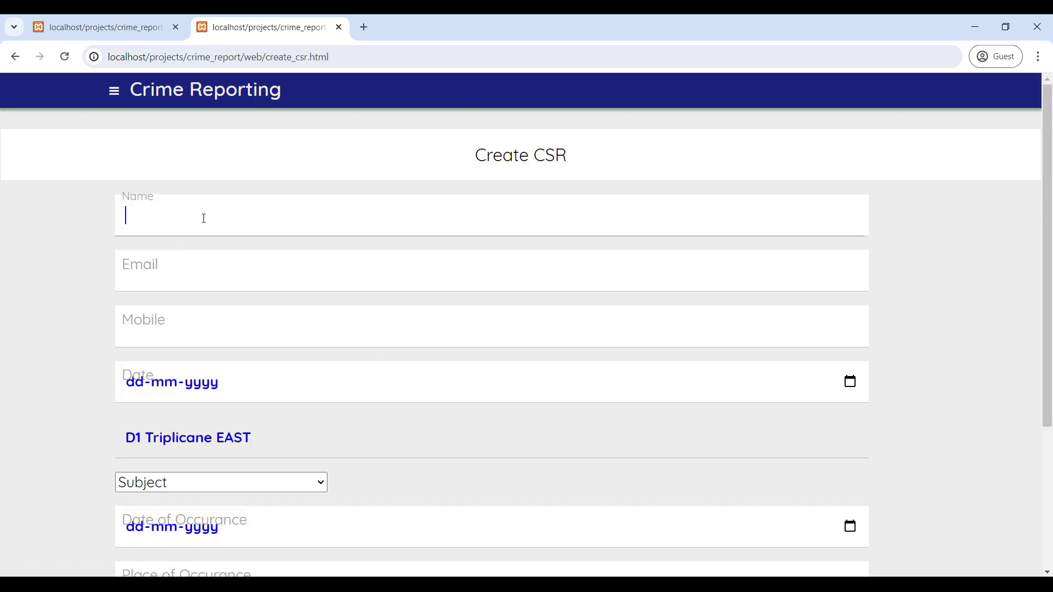
scroll(202, 218, down, 1)
scroll(113, 243, up, 1)
text(user)
key(BackSpace)
key(BackSpace)
key(BackSpace)
text(user)
Fill in the complainant's e-mail and mobile number, and set the date to 26-07-2024.
click(173, 269)
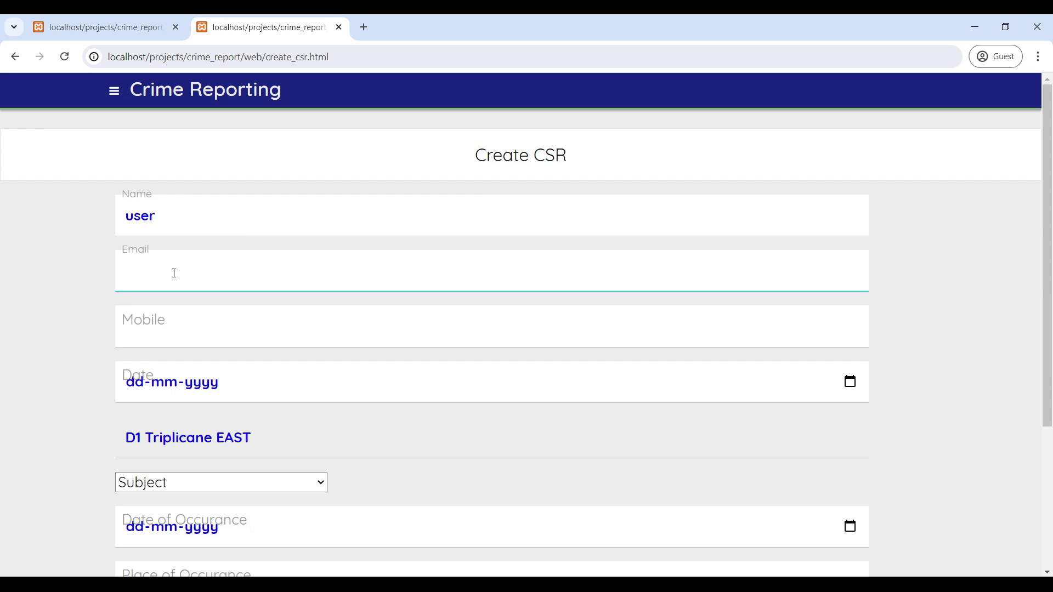
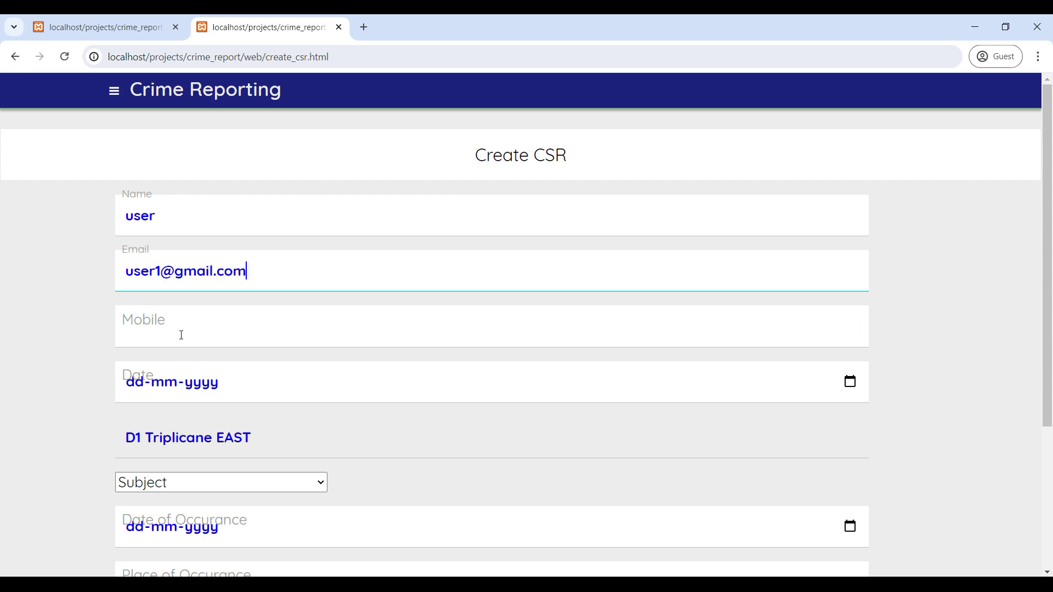
click(181, 324)
text(1234567890)
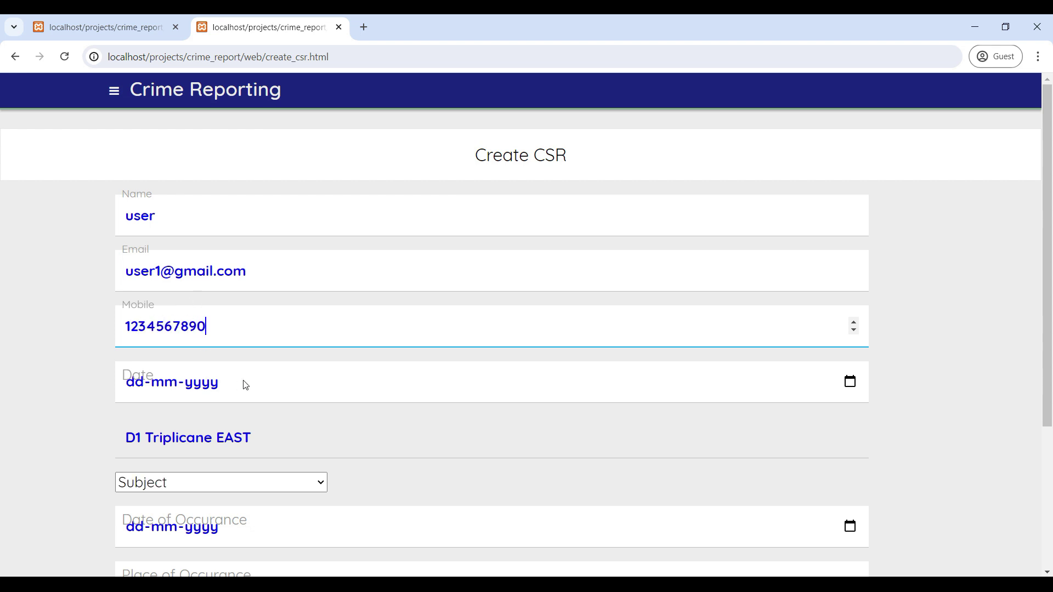
click(245, 383)
click(850, 382)
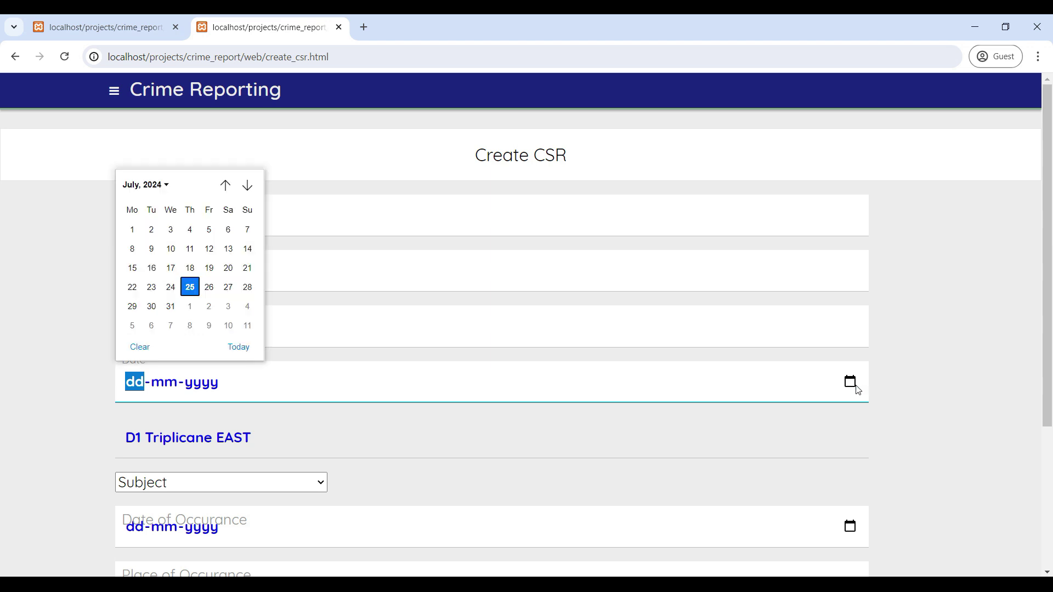
click(205, 287)
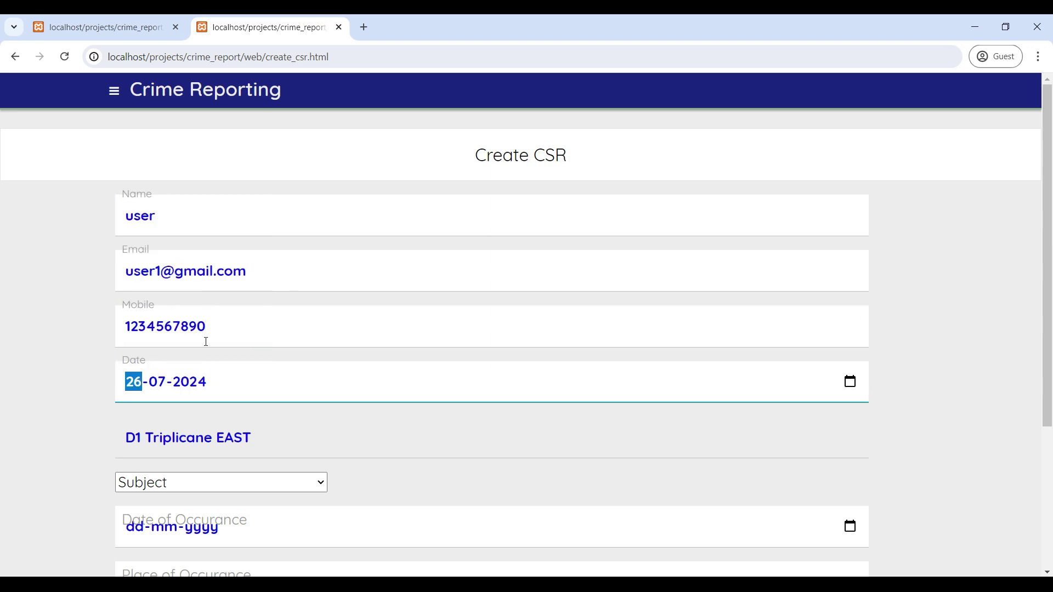
scroll(188, 369, down, 3)
Set subject Offences by Juveniles, occurrence date 27-07-2024, place 'bangalore' and description 'test'.
click(194, 345)
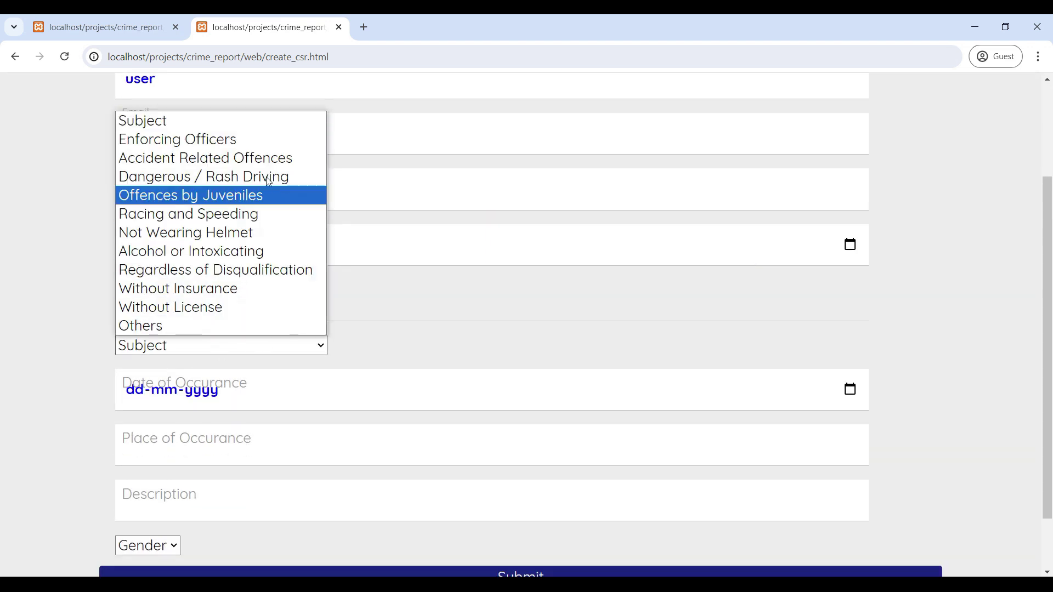
key(Escape)
scroll(245, 342, down, 2)
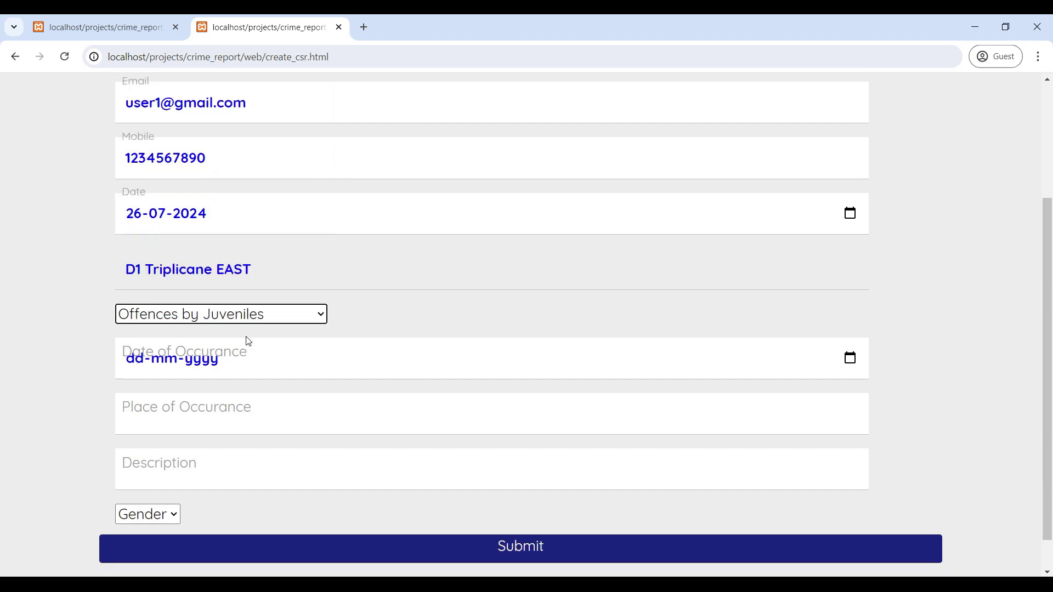
click(850, 319)
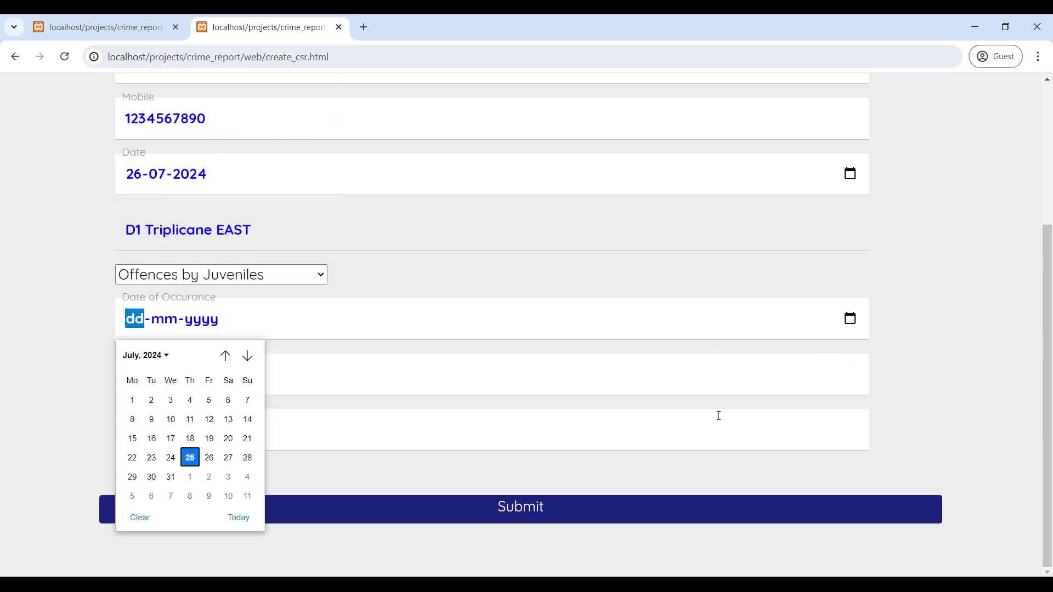
click(228, 458)
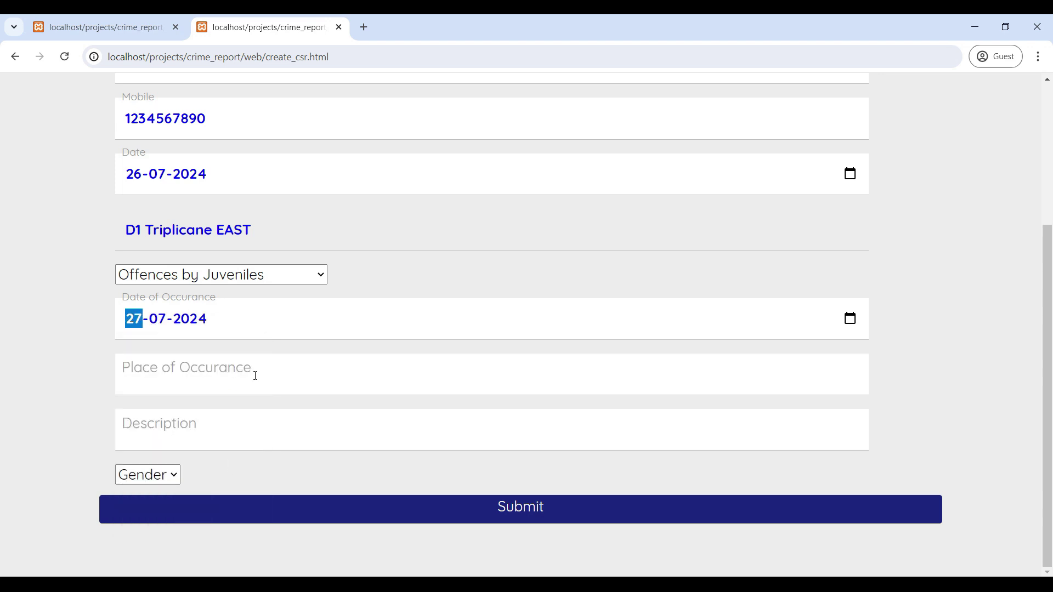
click(229, 368)
text(bangalore)
key(Tab)
text(test)
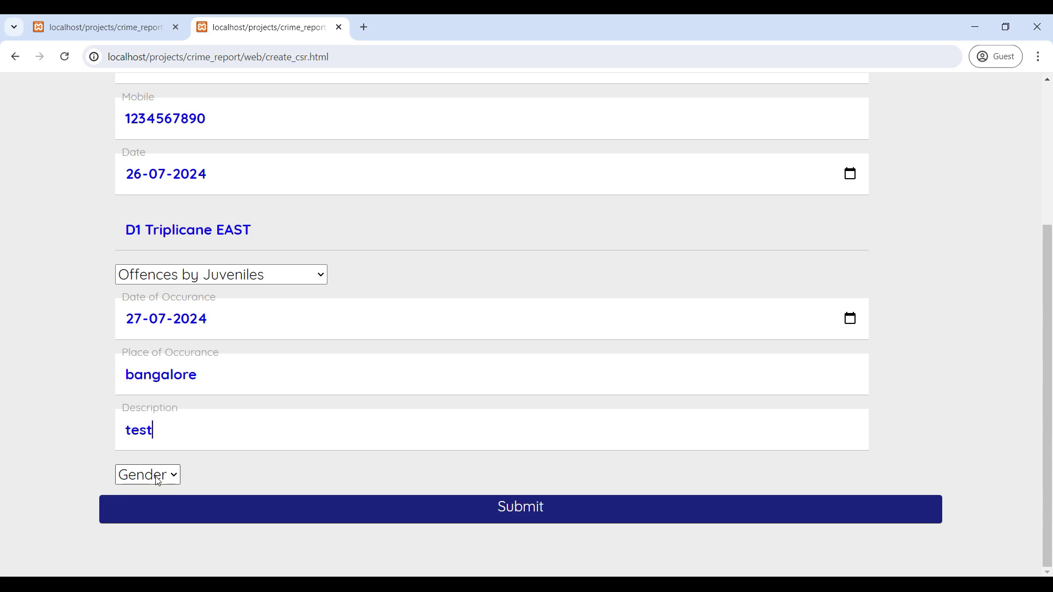
Choose Male as the gender and submit the CSR, dismissing the success message.
click(167, 474)
click(158, 510)
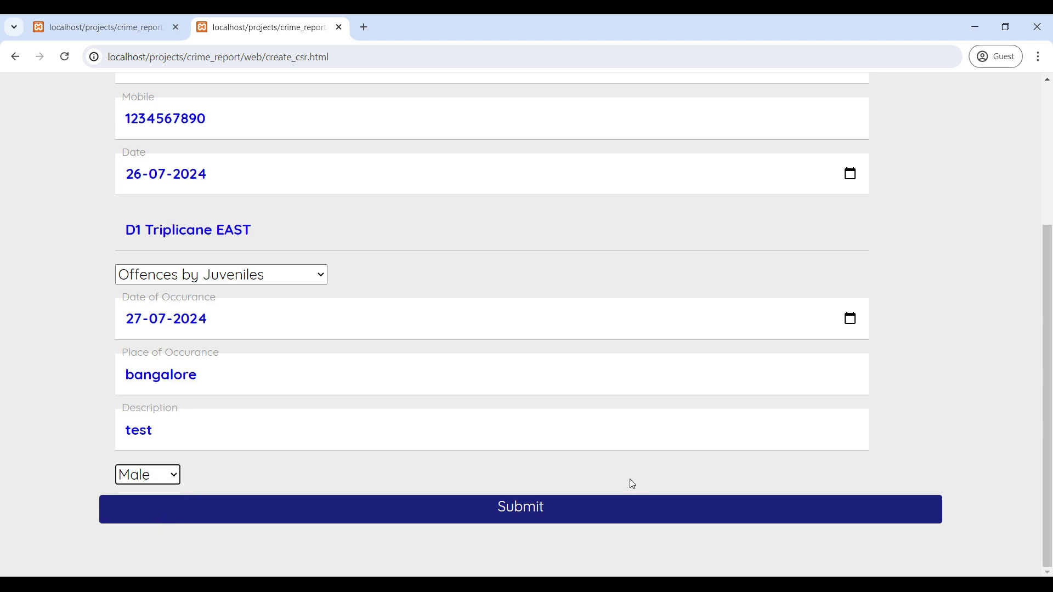
click(525, 505)
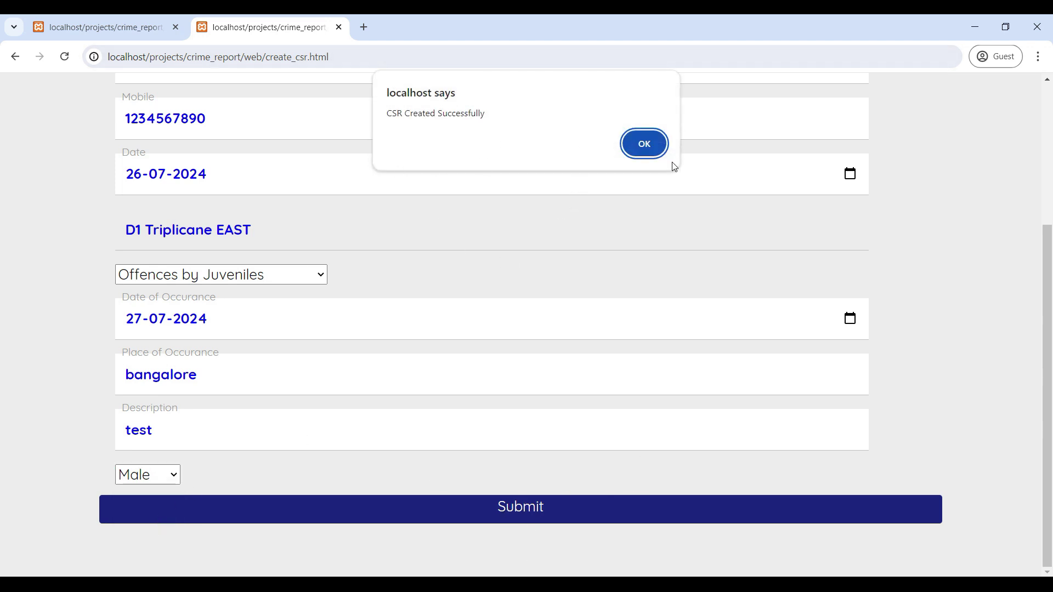
click(643, 144)
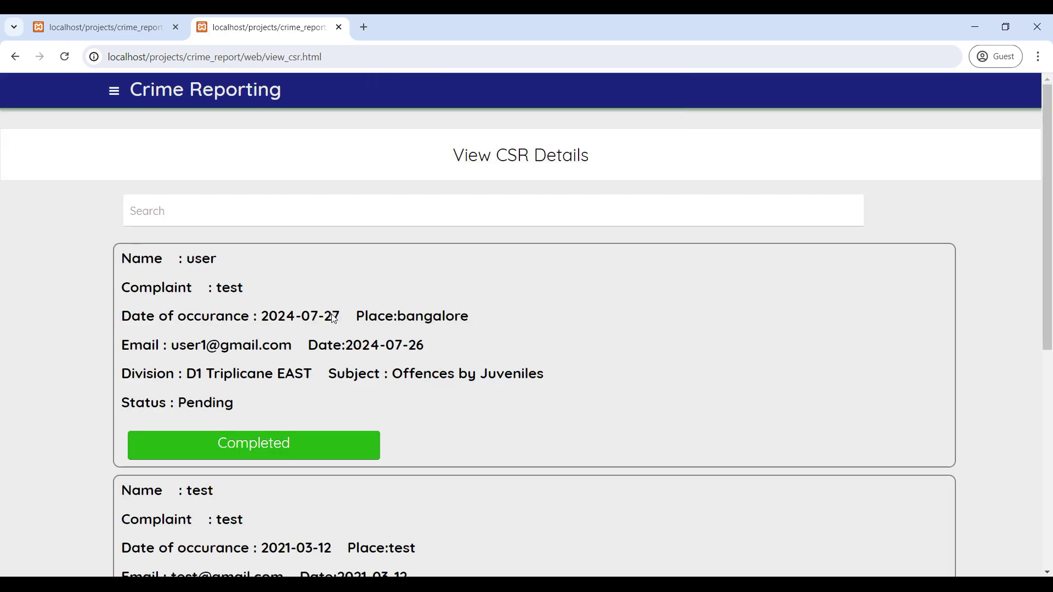
Search the View CSR Details list for 'tes' to find the new record.
scroll(466, 285, down, 7)
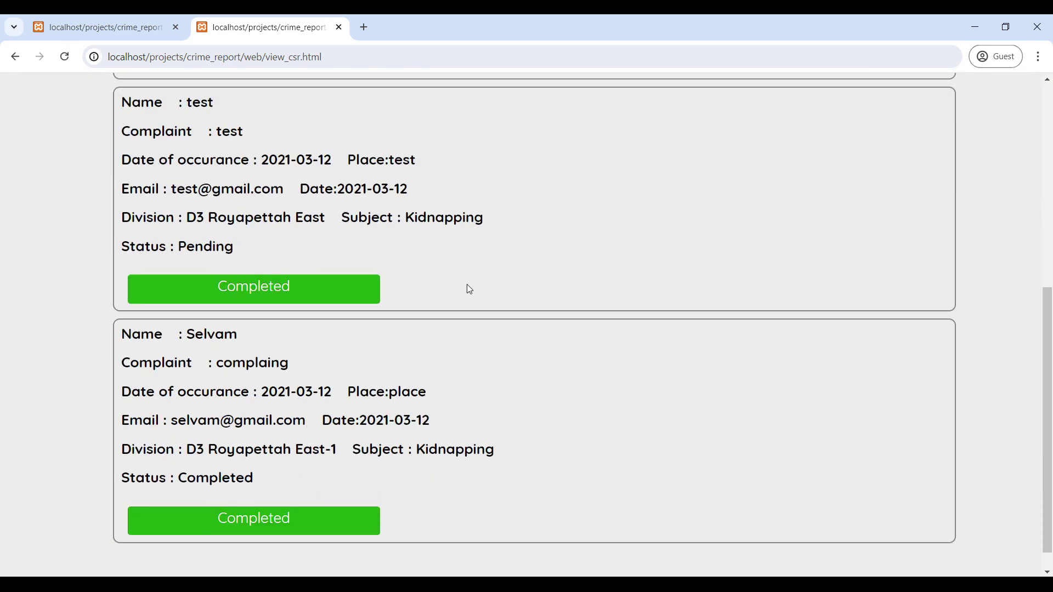
scroll(466, 289, up, 7)
scroll(307, 393, down, 6)
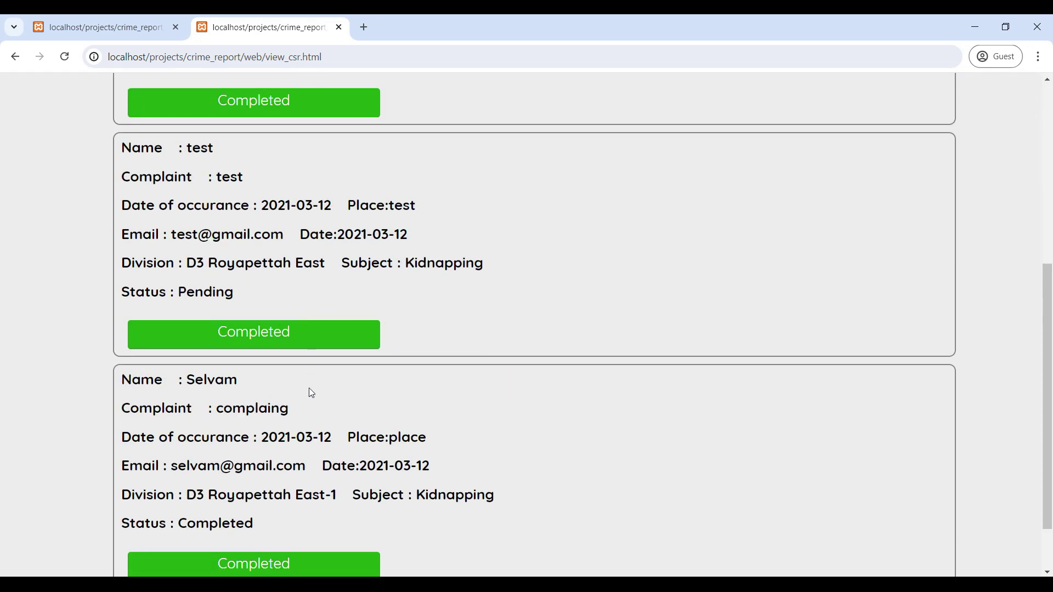
scroll(334, 291, up, 5)
click(237, 136)
text(t)
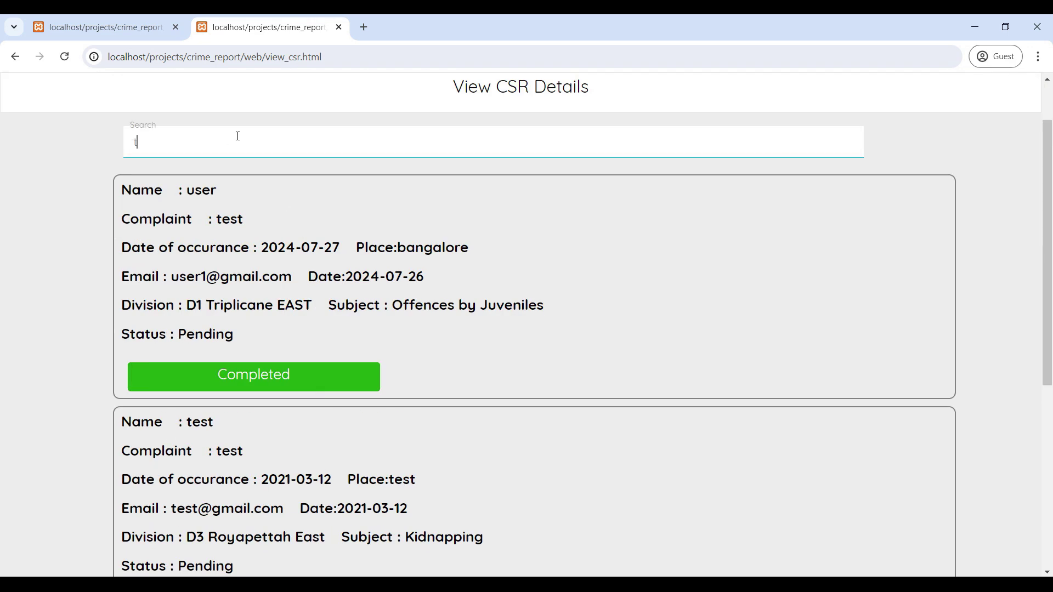
text(est)
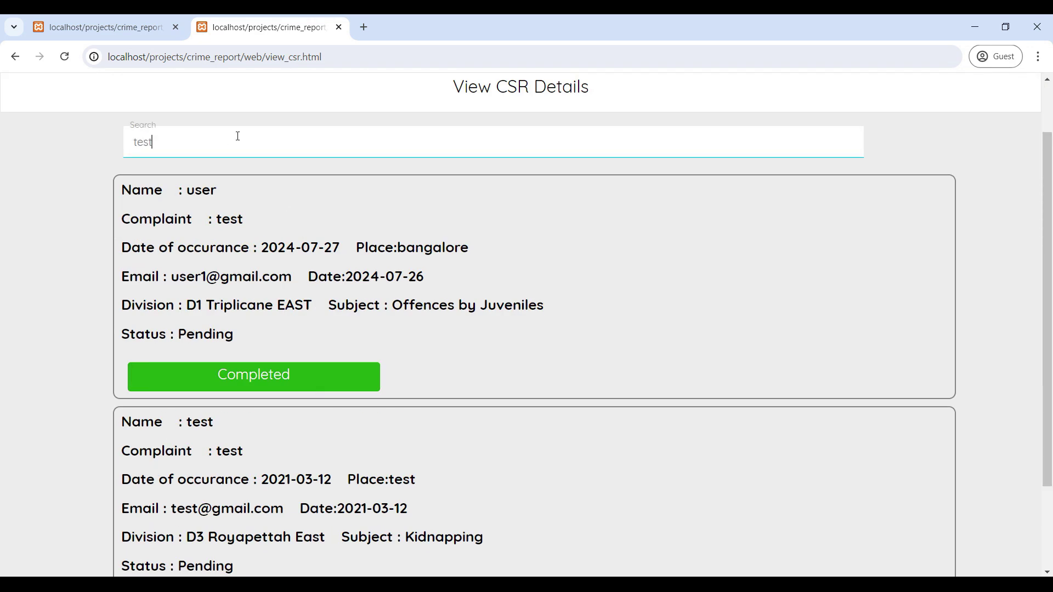
scroll(238, 136, down, 2)
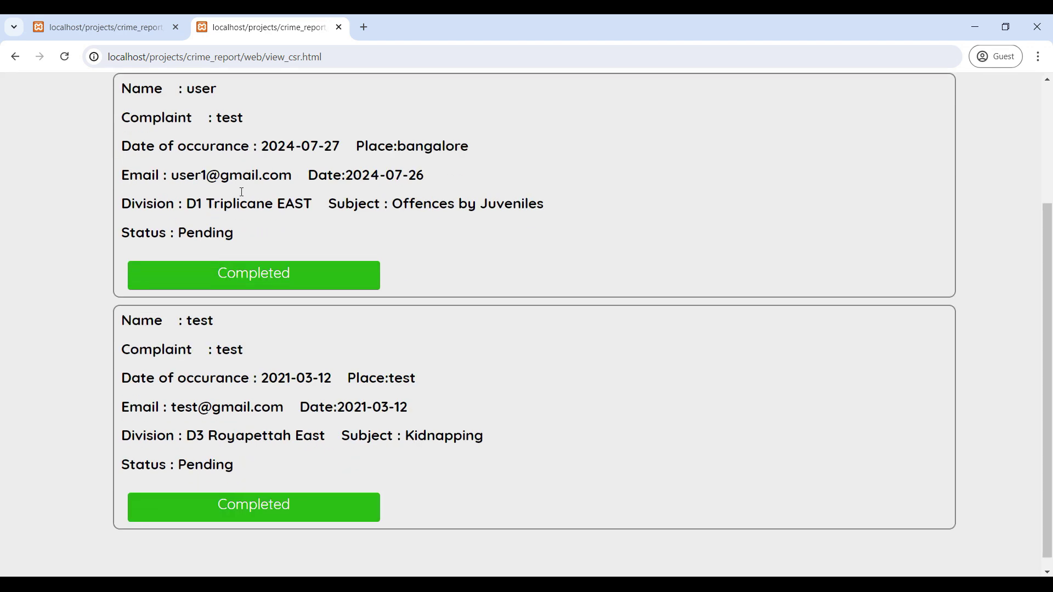
scroll(250, 228, up, 3)
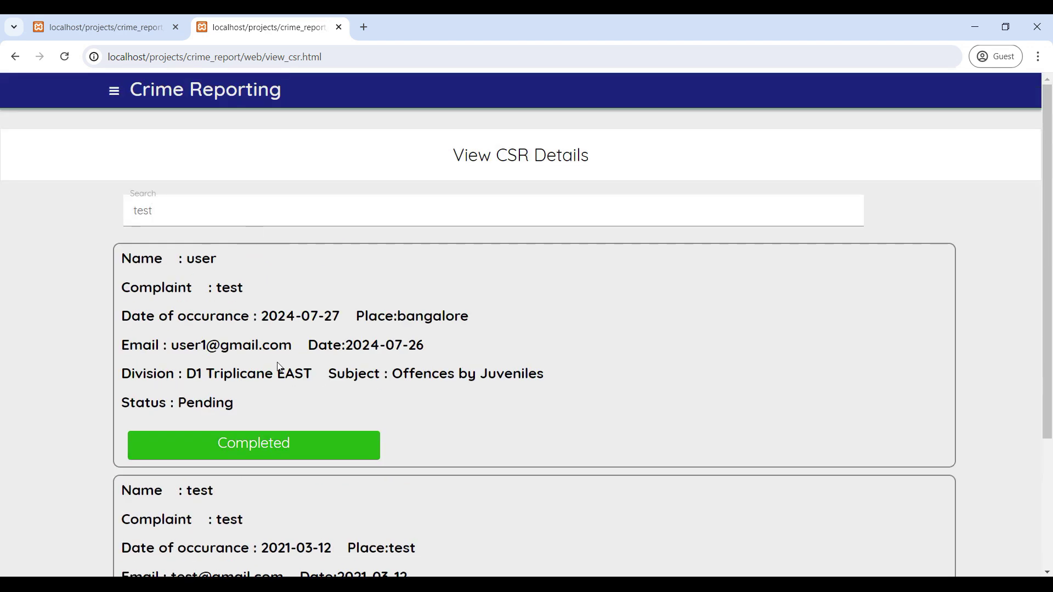
scroll(280, 367, down, 3)
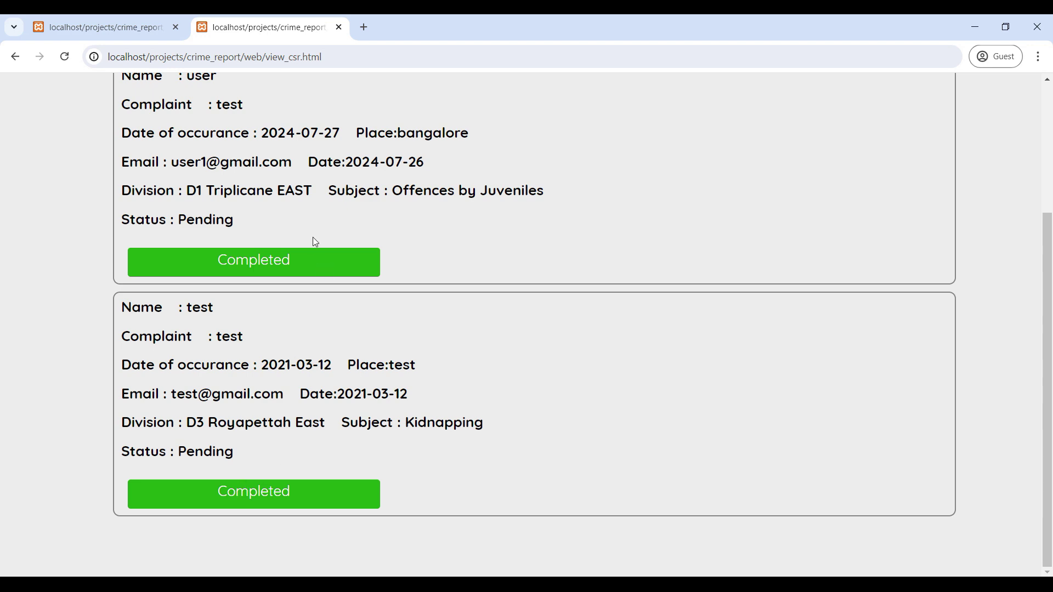
scroll(282, 277, up, 3)
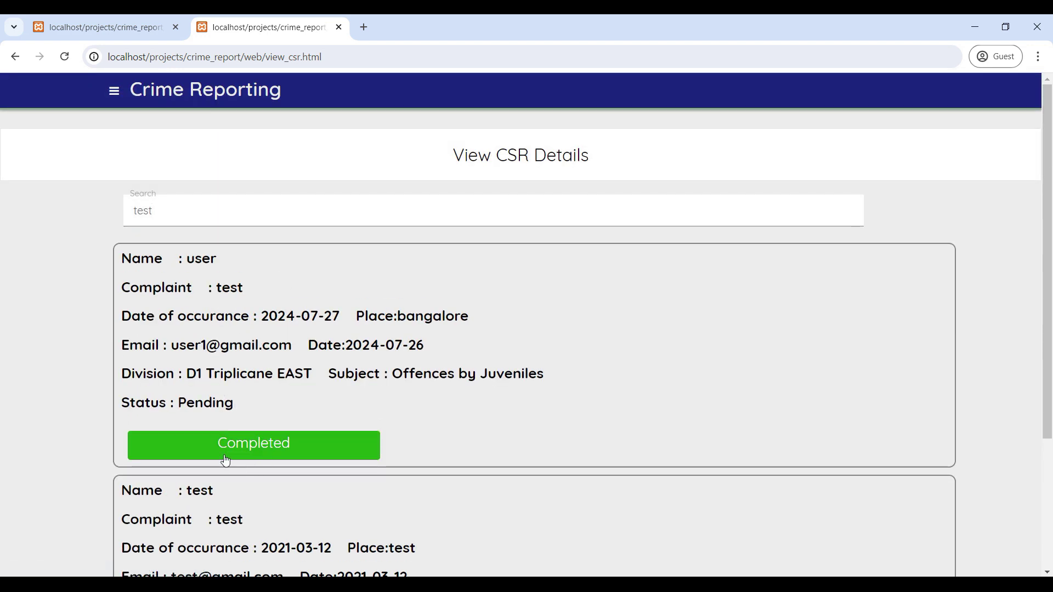
Mark the bangalore Offences by Juveniles CSR as Completed and acknowledge the confirmation.
click(271, 448)
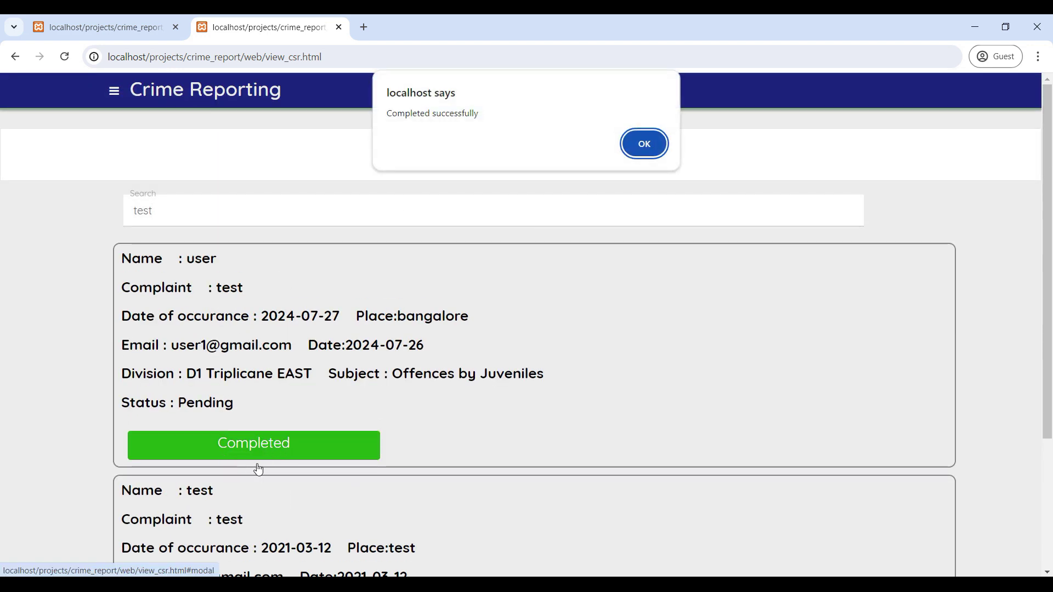
click(650, 141)
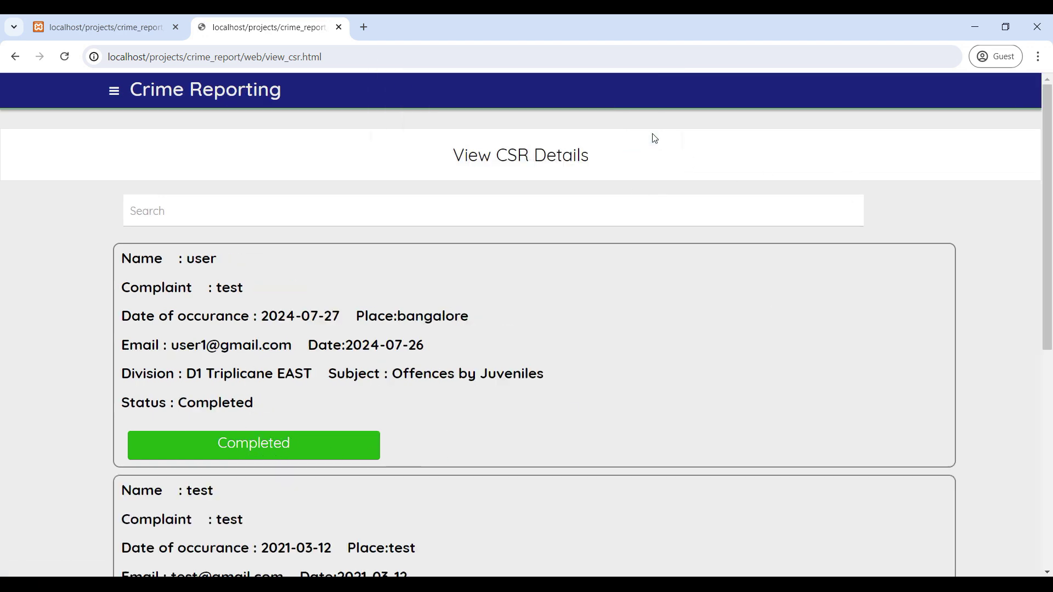
scroll(278, 425, down, 6)
scroll(279, 424, up, 6)
click(114, 90)
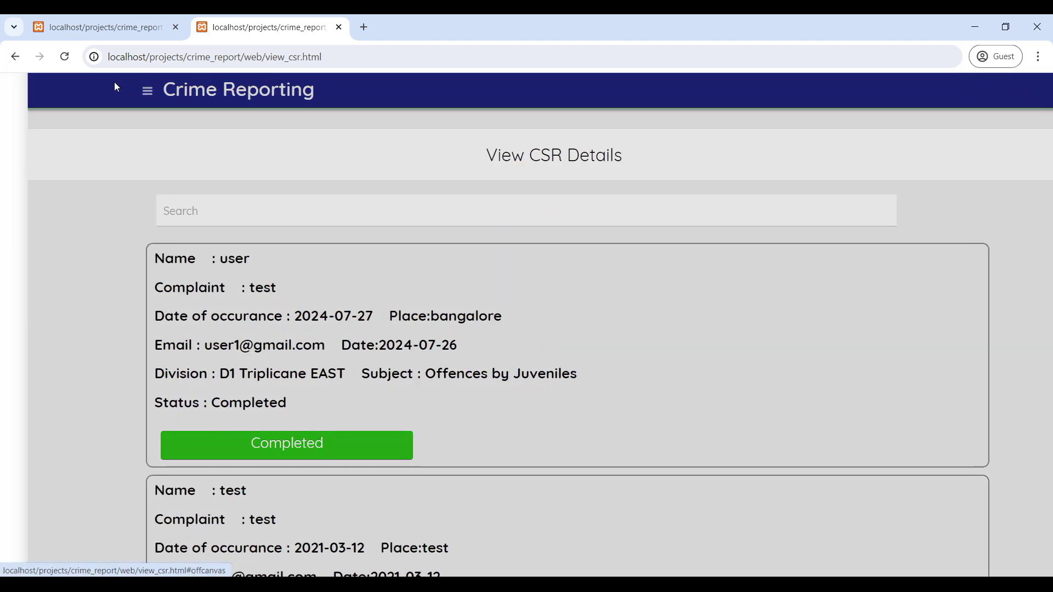
From Police Home, open the complaints and update the theift complaint's status to Completed.
click(79, 191)
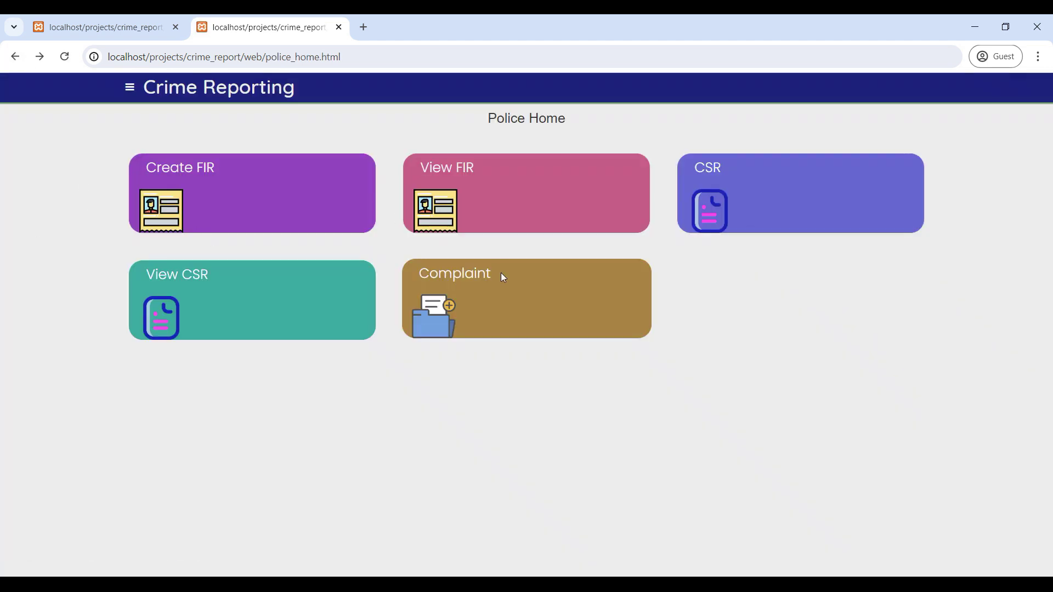
click(438, 320)
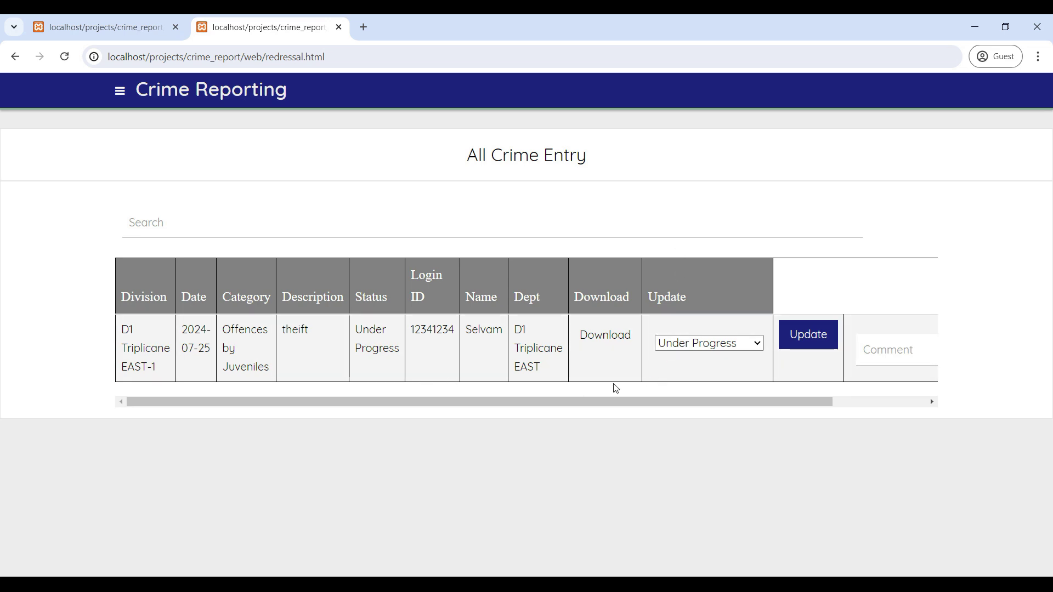
click(736, 345)
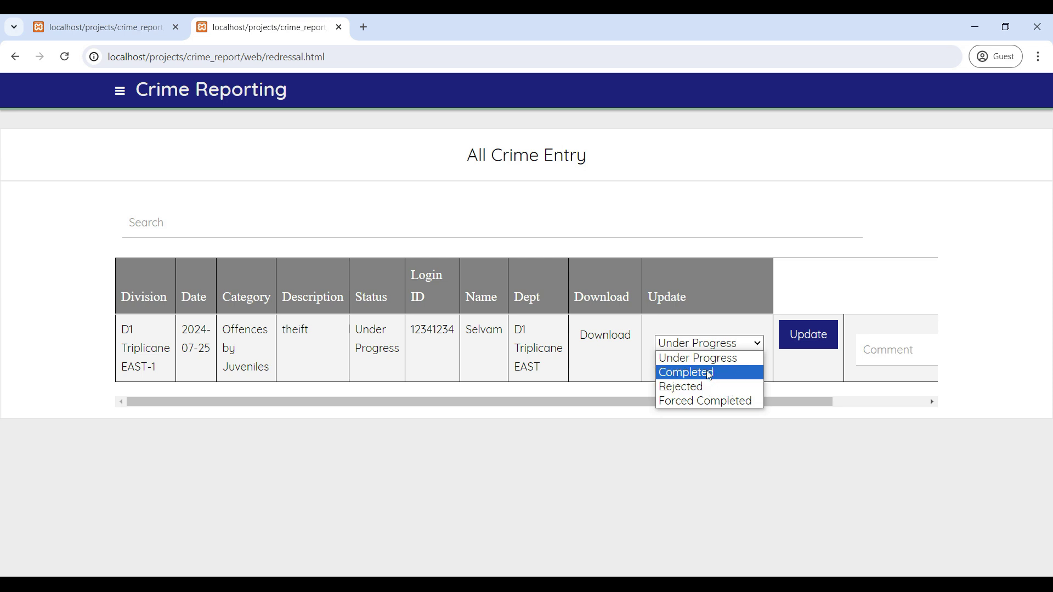
click(690, 372)
click(821, 350)
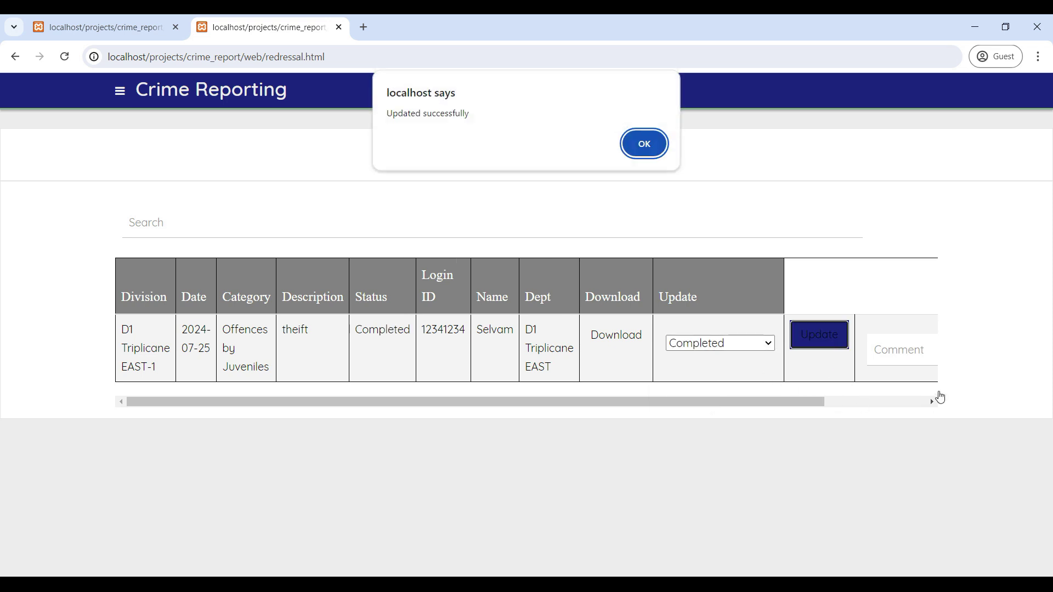
click(627, 151)
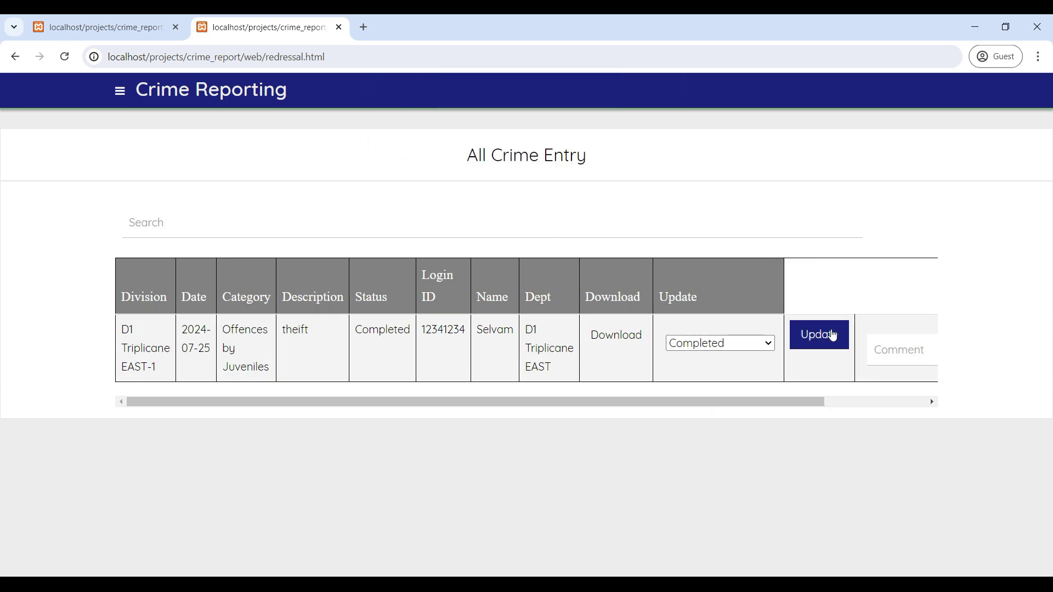
Submit the comment 'completed' on the theift complaint.
click(932, 401)
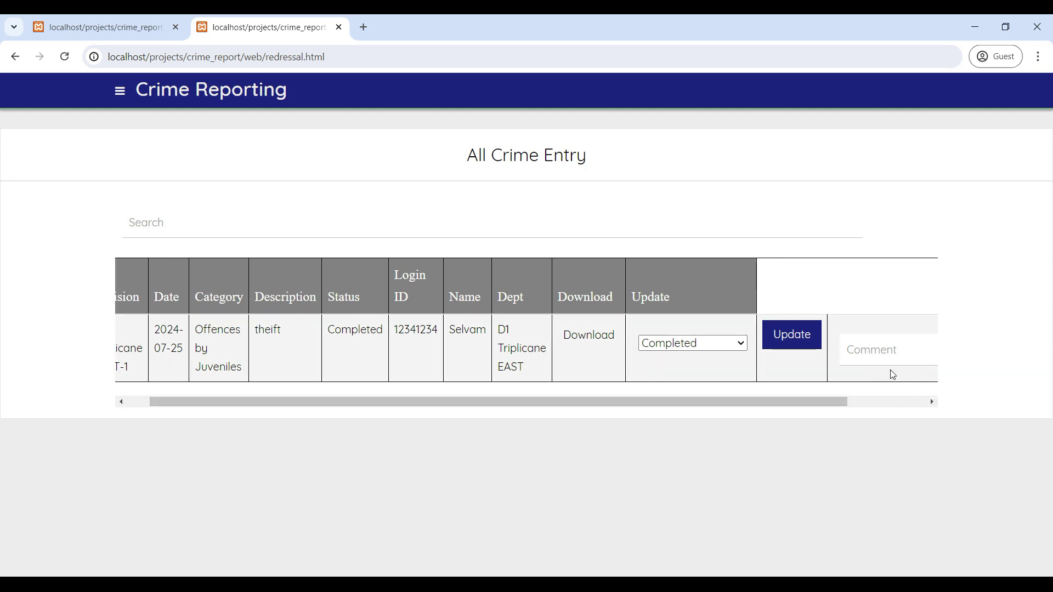
click(931, 401)
click(932, 401)
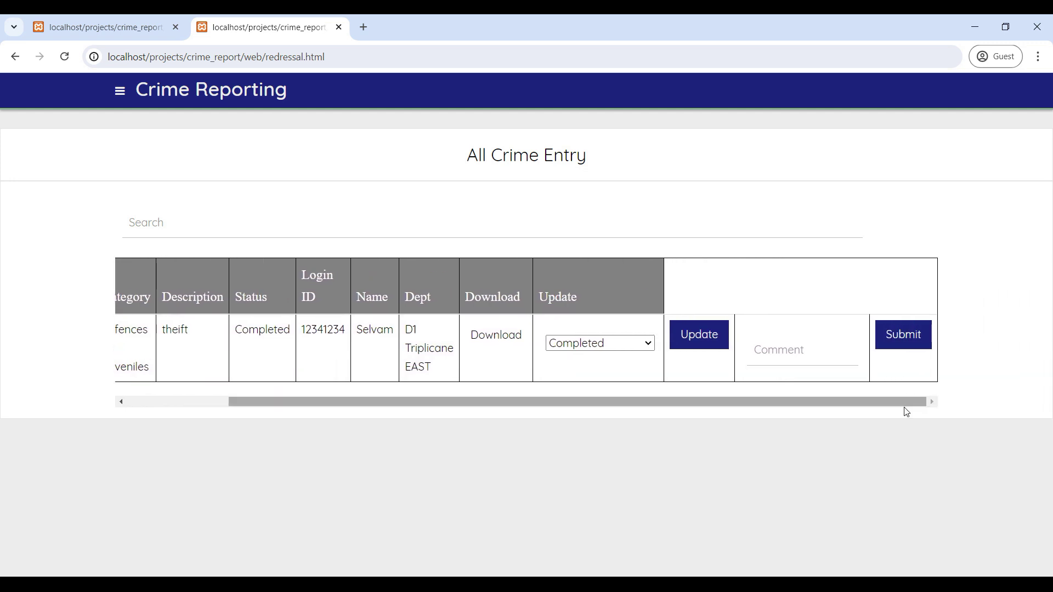
click(800, 362)
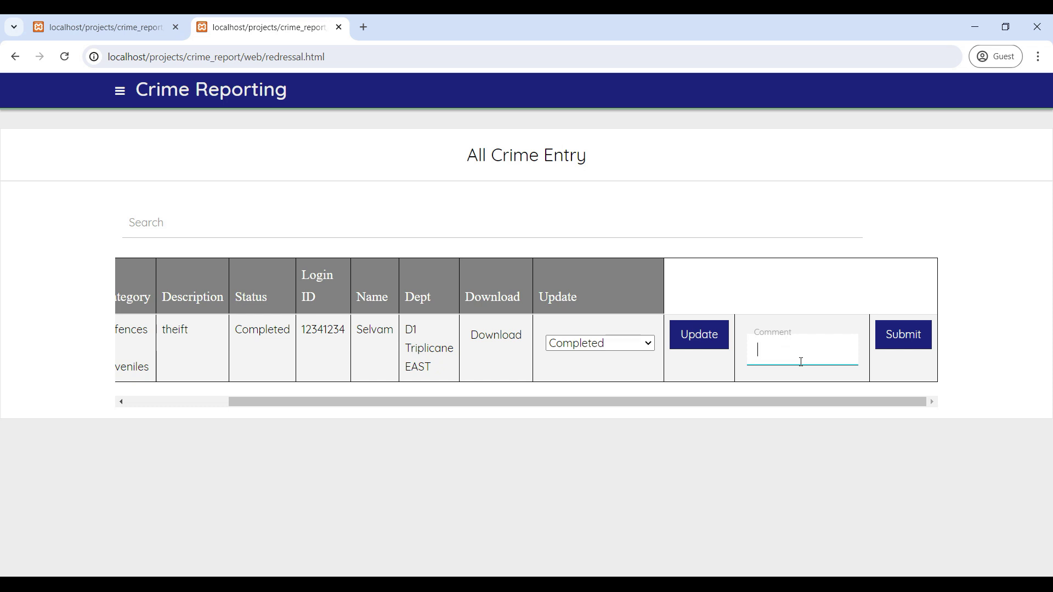
text(completed)
click(901, 335)
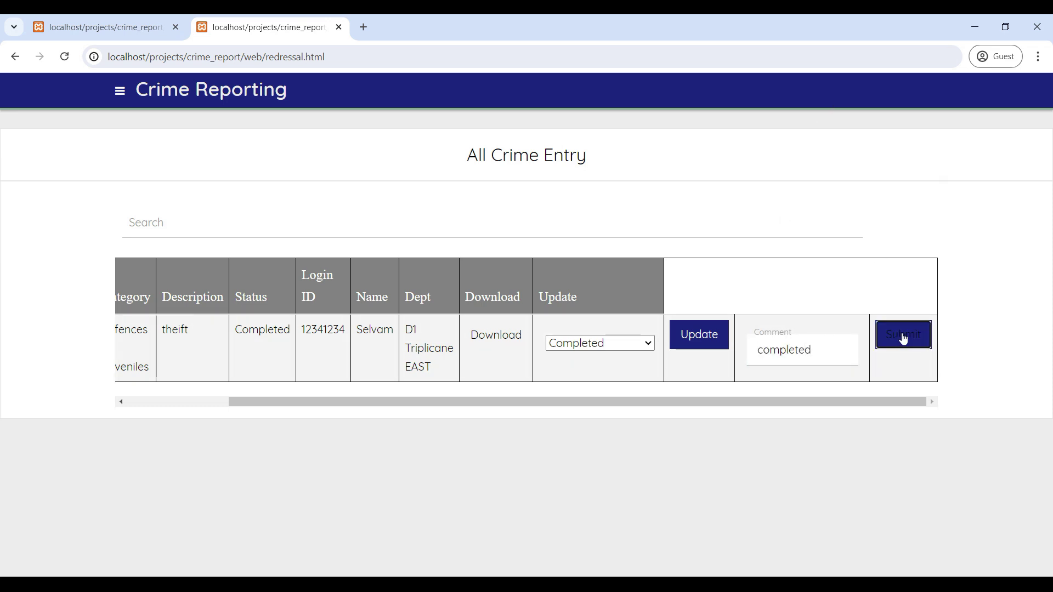
click(642, 147)
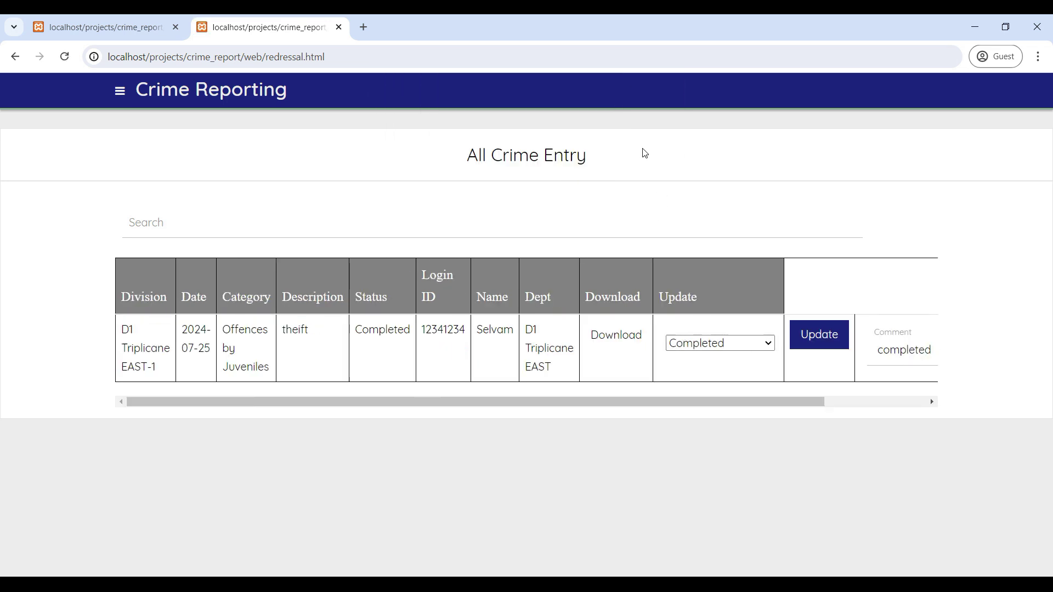
Log out of the police account, confirming the prompt.
click(119, 90)
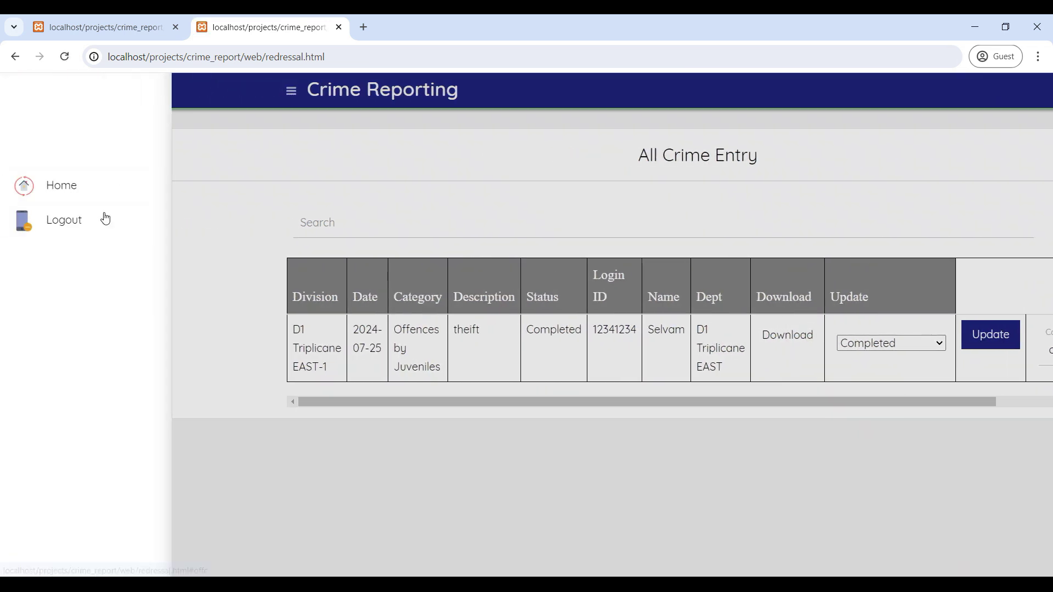
click(78, 226)
click(599, 144)
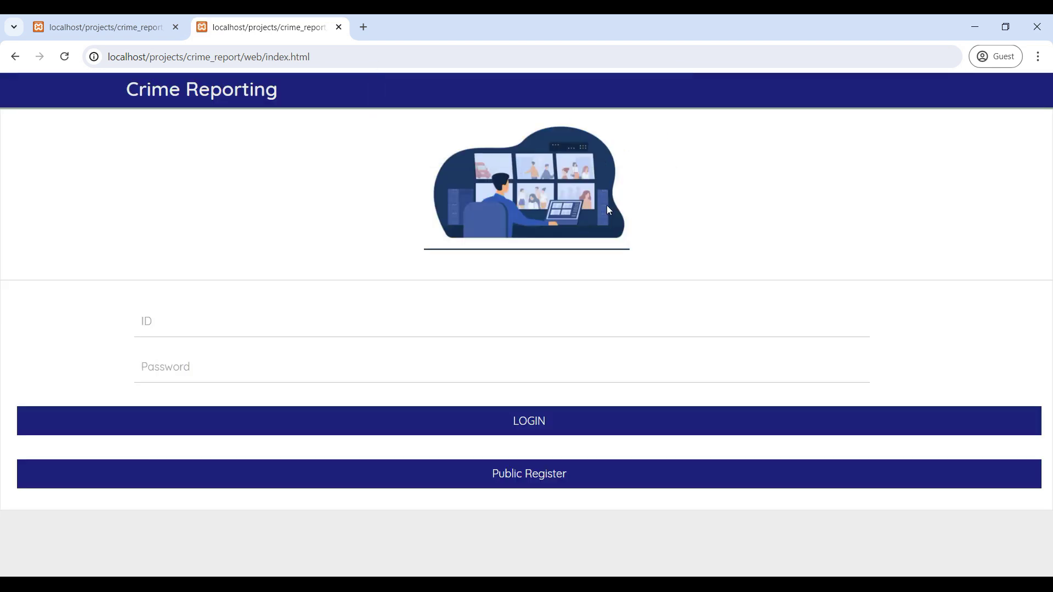